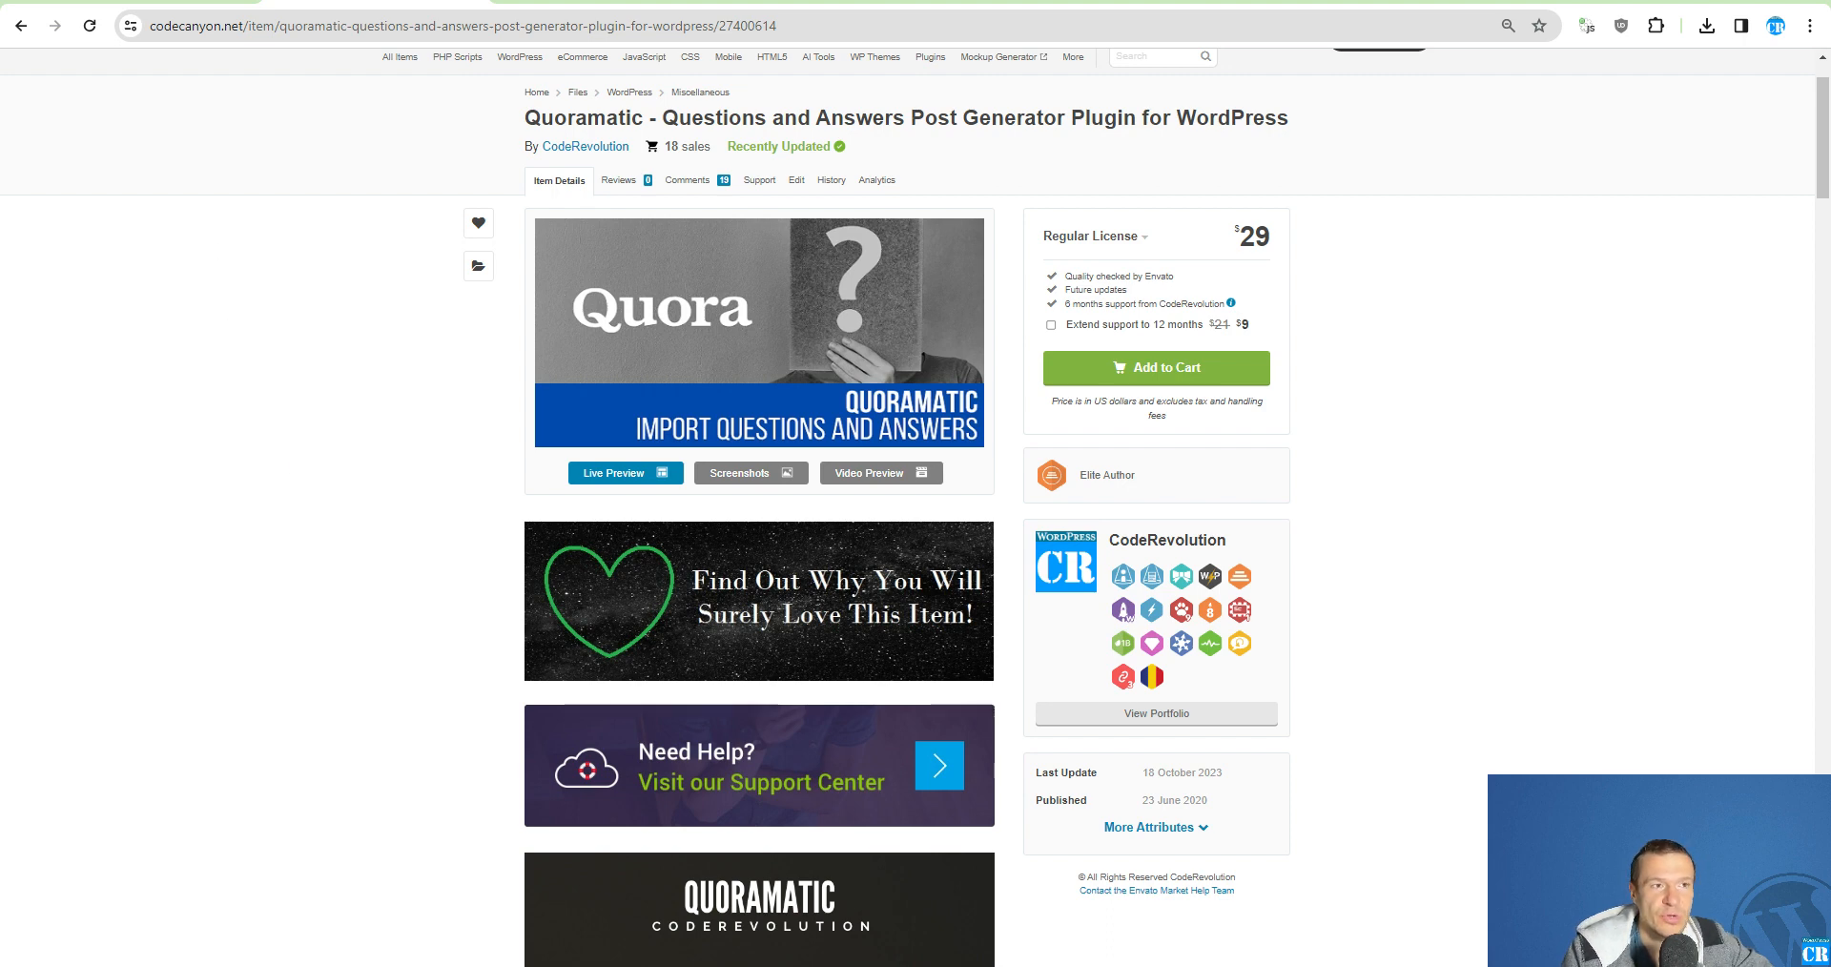
# - From the Quoramatic main settings, follow the Google Search API Key link and create a new API key in Google Cloud
pyautogui.click(143, 2)
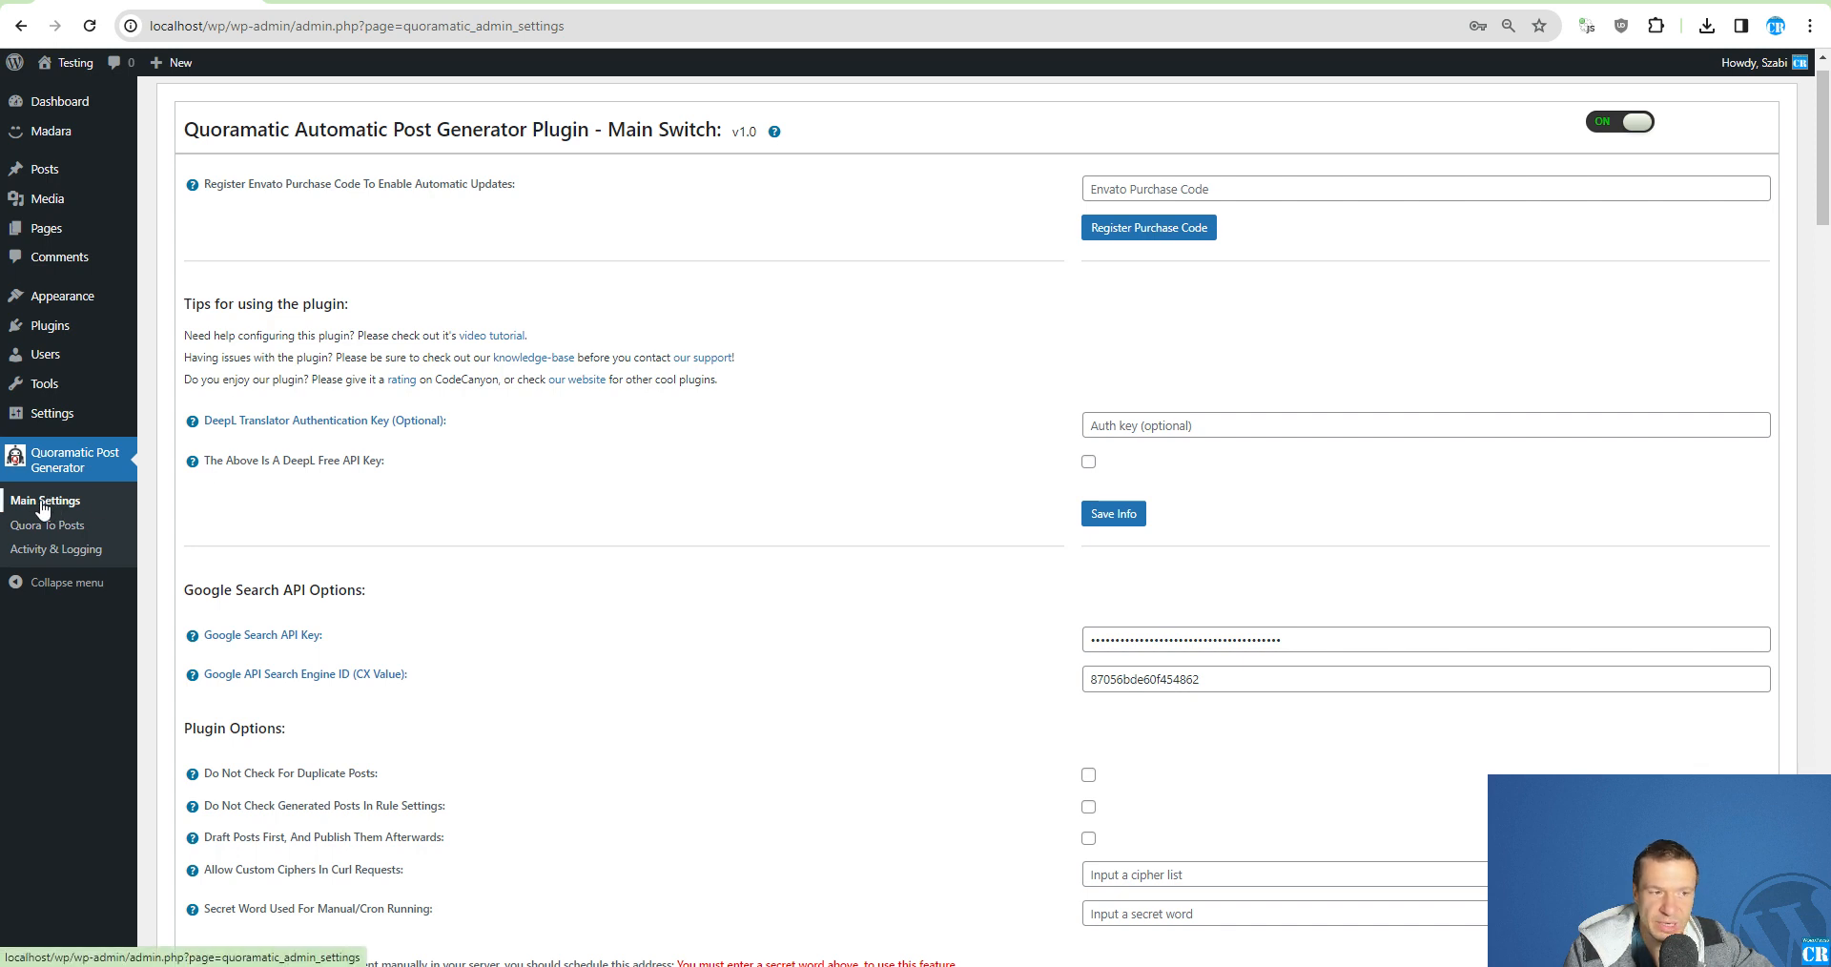
pyautogui.scroll(-1, 276, 507)
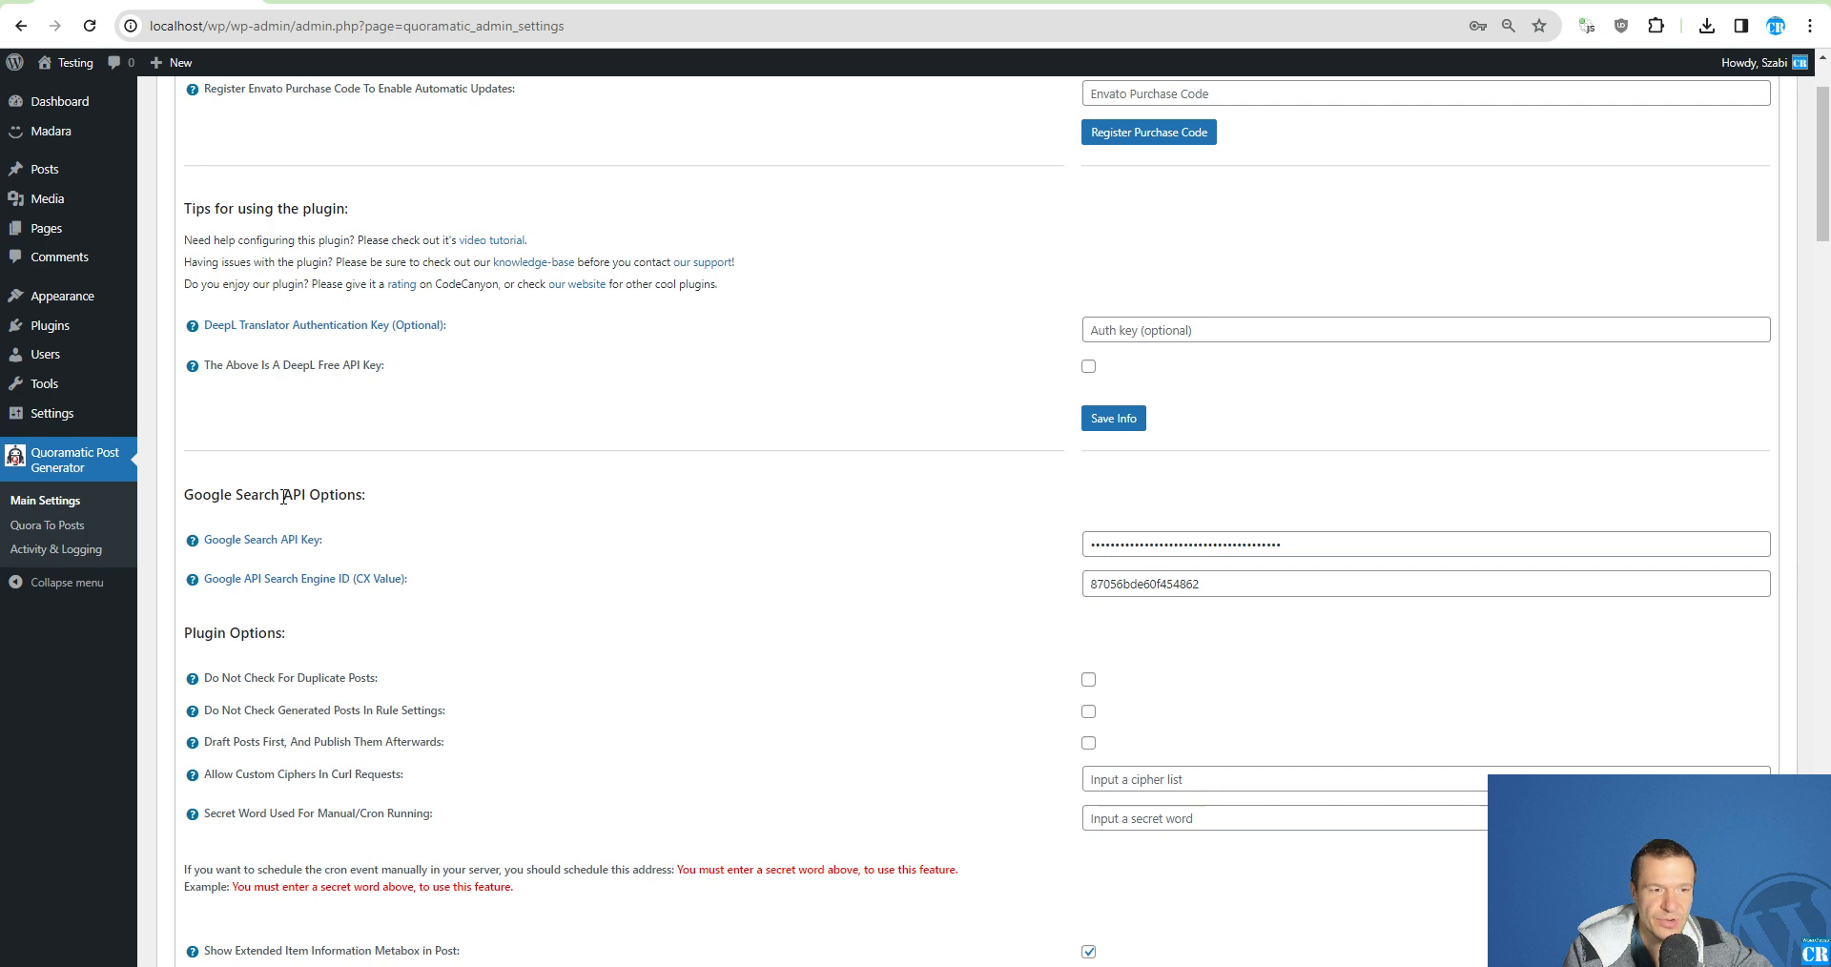
pyautogui.scroll(-1, 329, 496)
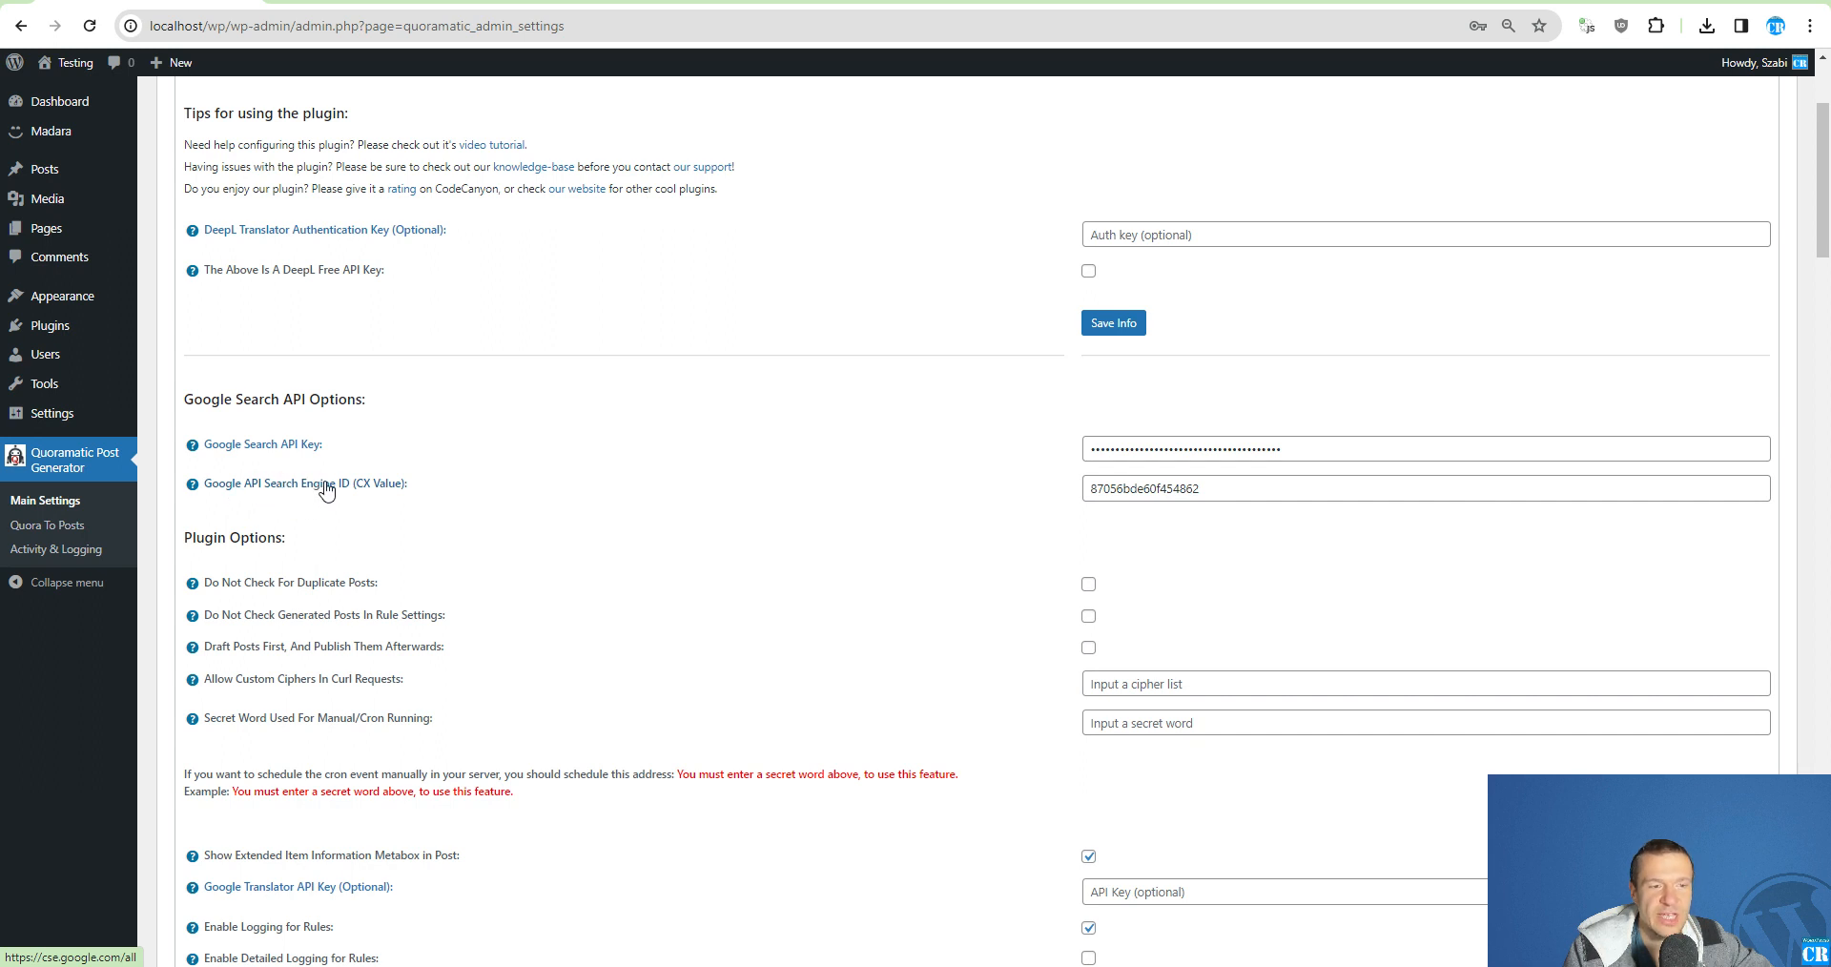
pyautogui.click(266, 448)
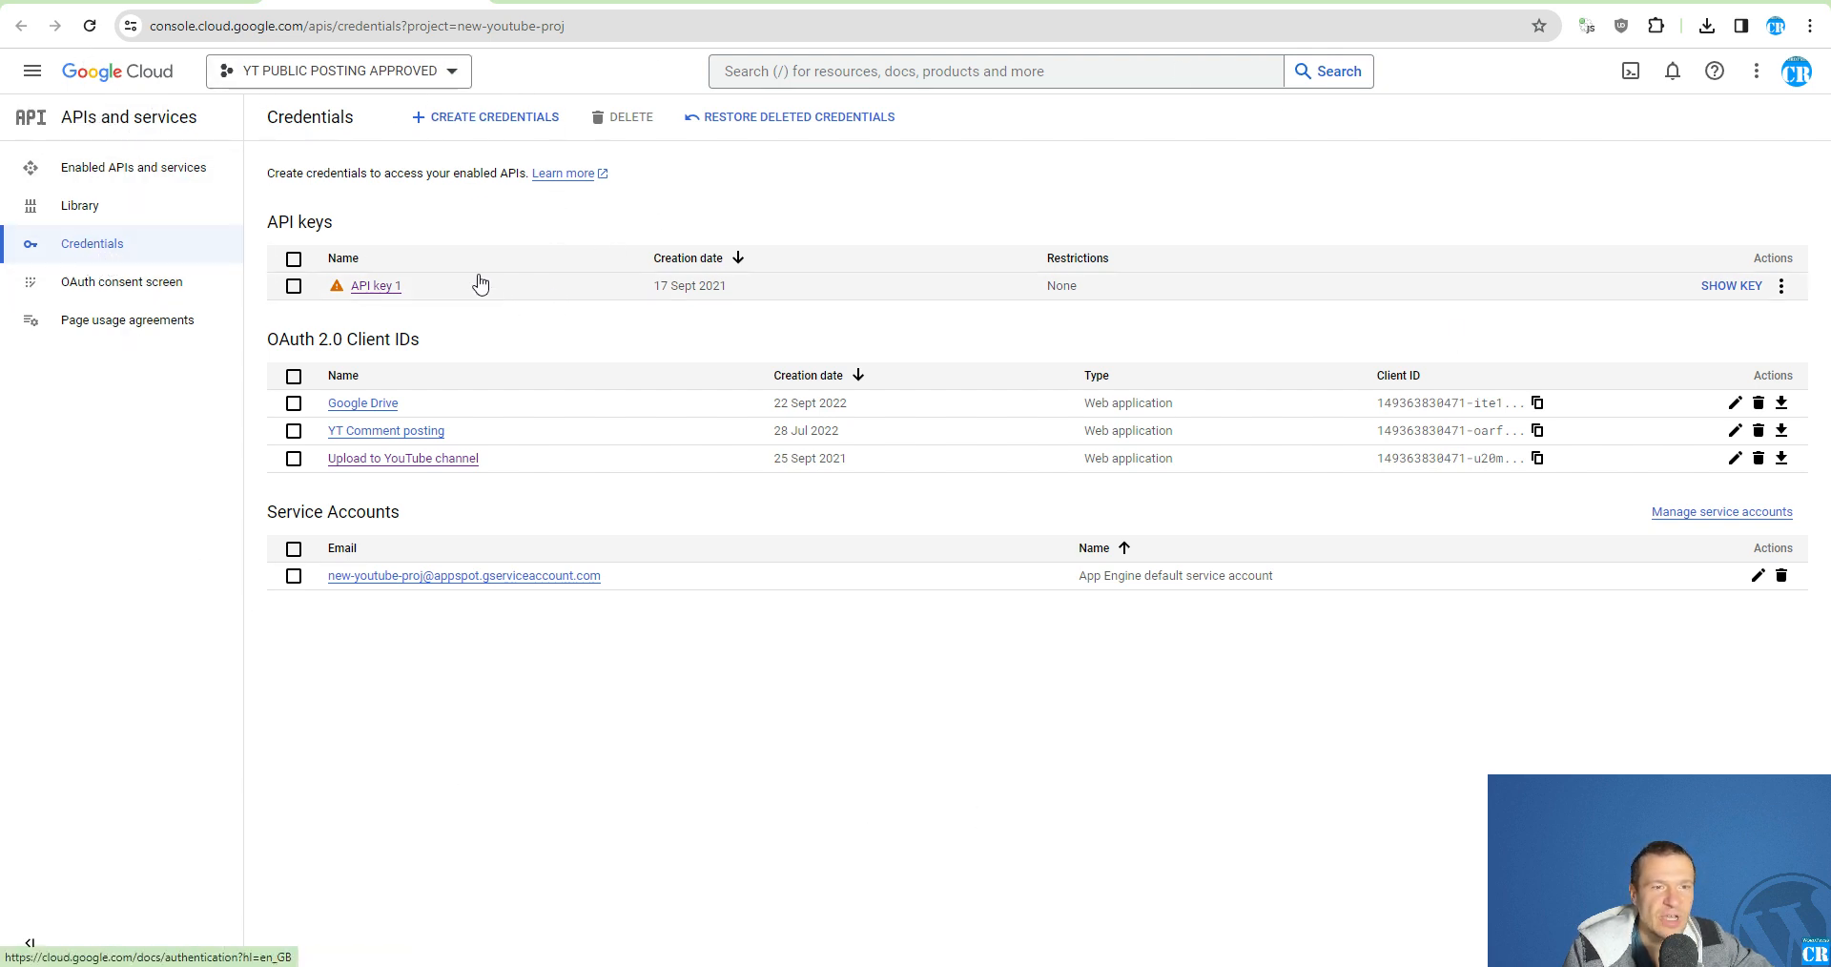
pyautogui.click(462, 129)
pyautogui.click(448, 160)
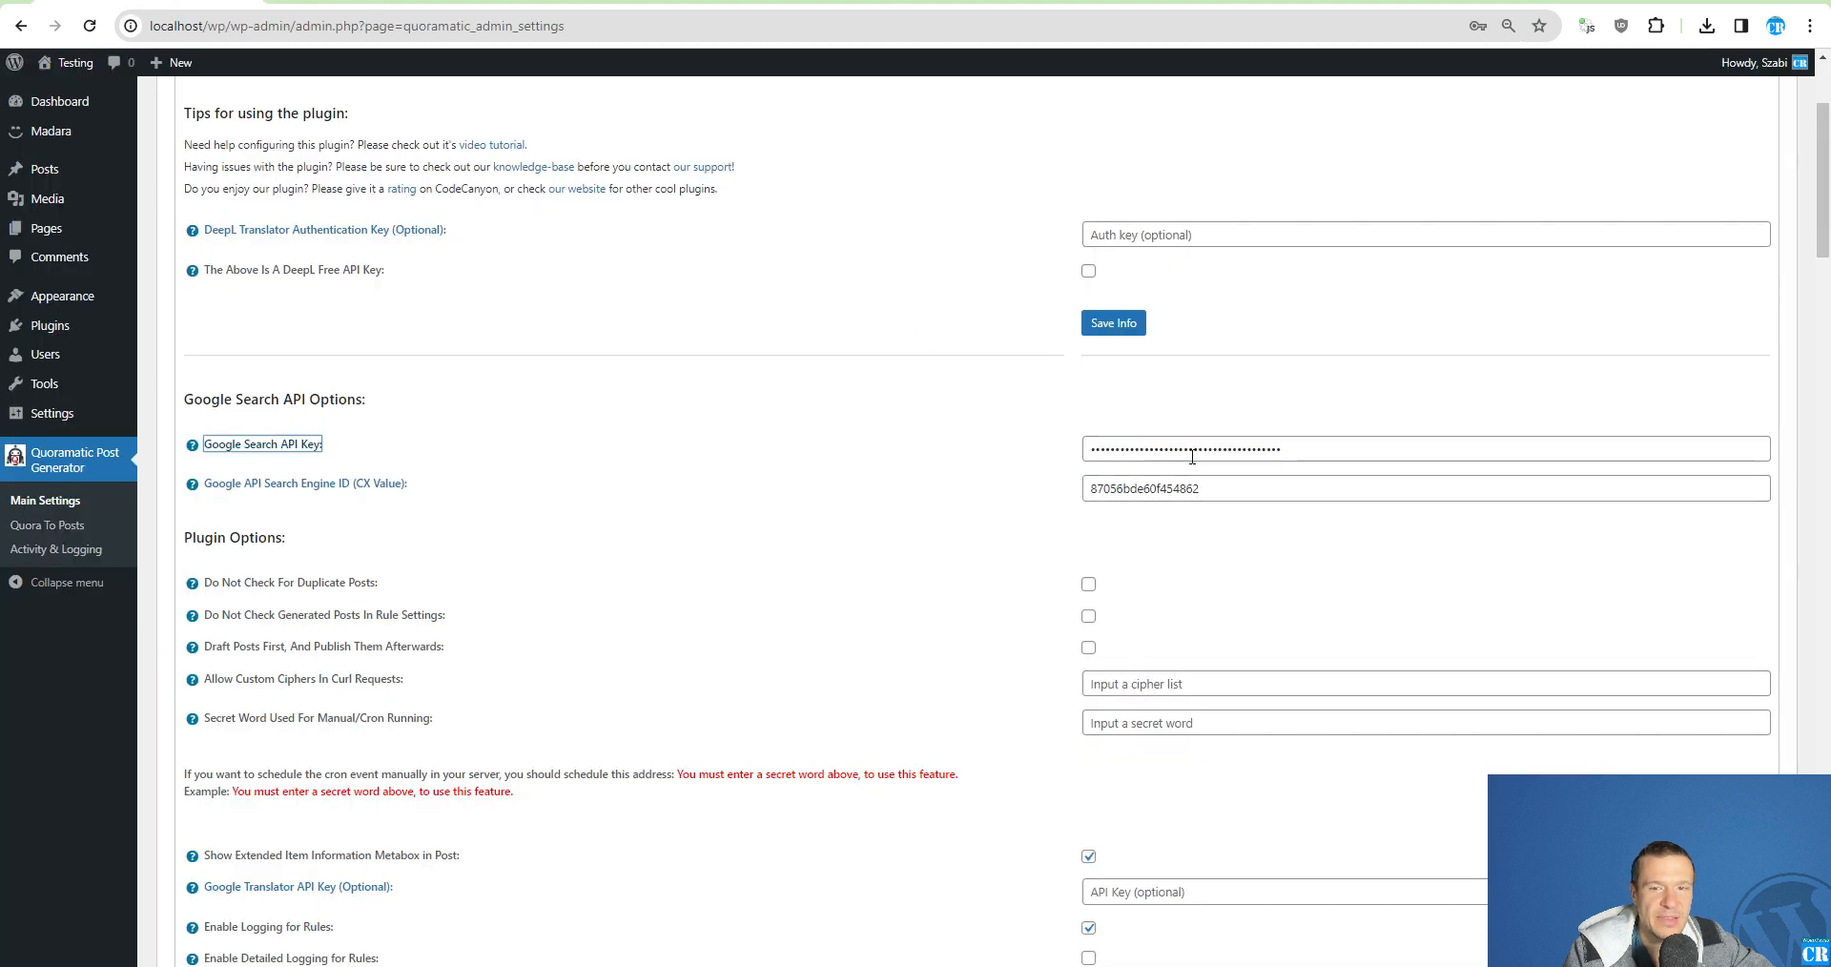
# - Paste the new API key into the plugin's Google Search API Key field and close the key creation dialog in Google Cloud
pyautogui.doubleClick(1143, 446)
pyautogui.rightClick(1143, 447)
pyautogui.click(1193, 637)
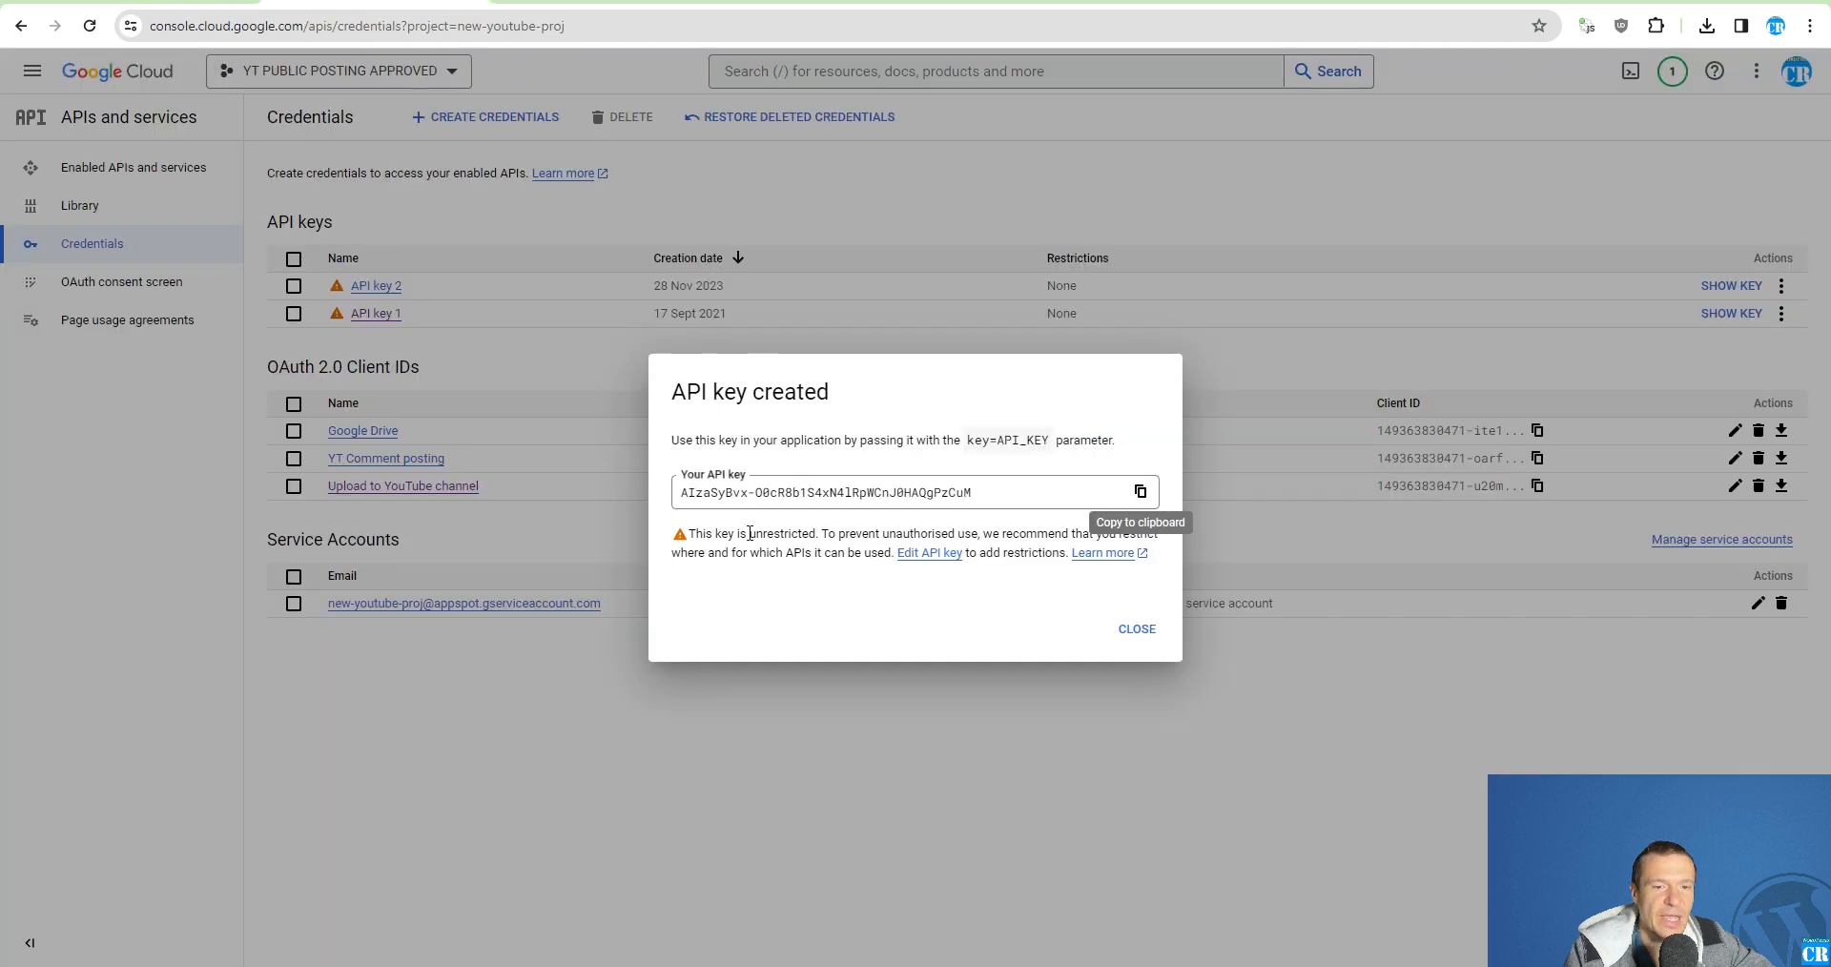
pyautogui.click(1145, 629)
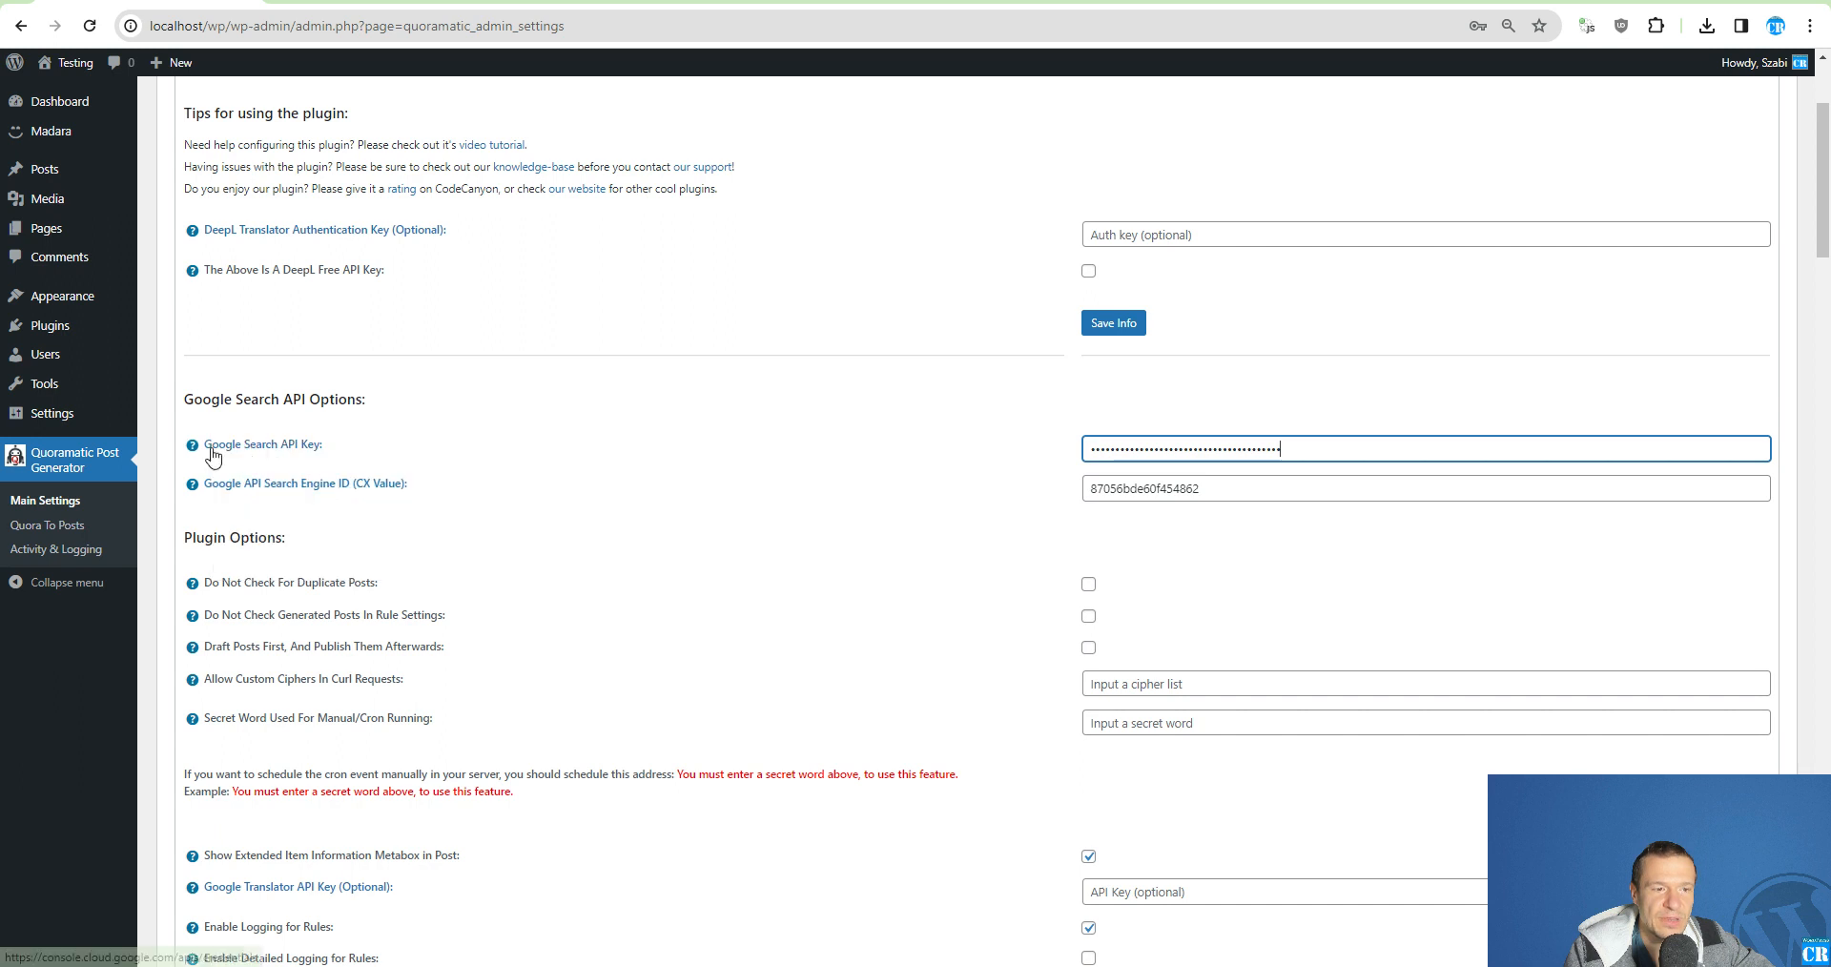
# - Copy the API name "Custom Search API" from the help text of the Google Search API Key setting
pyautogui.moveTo(194, 451)
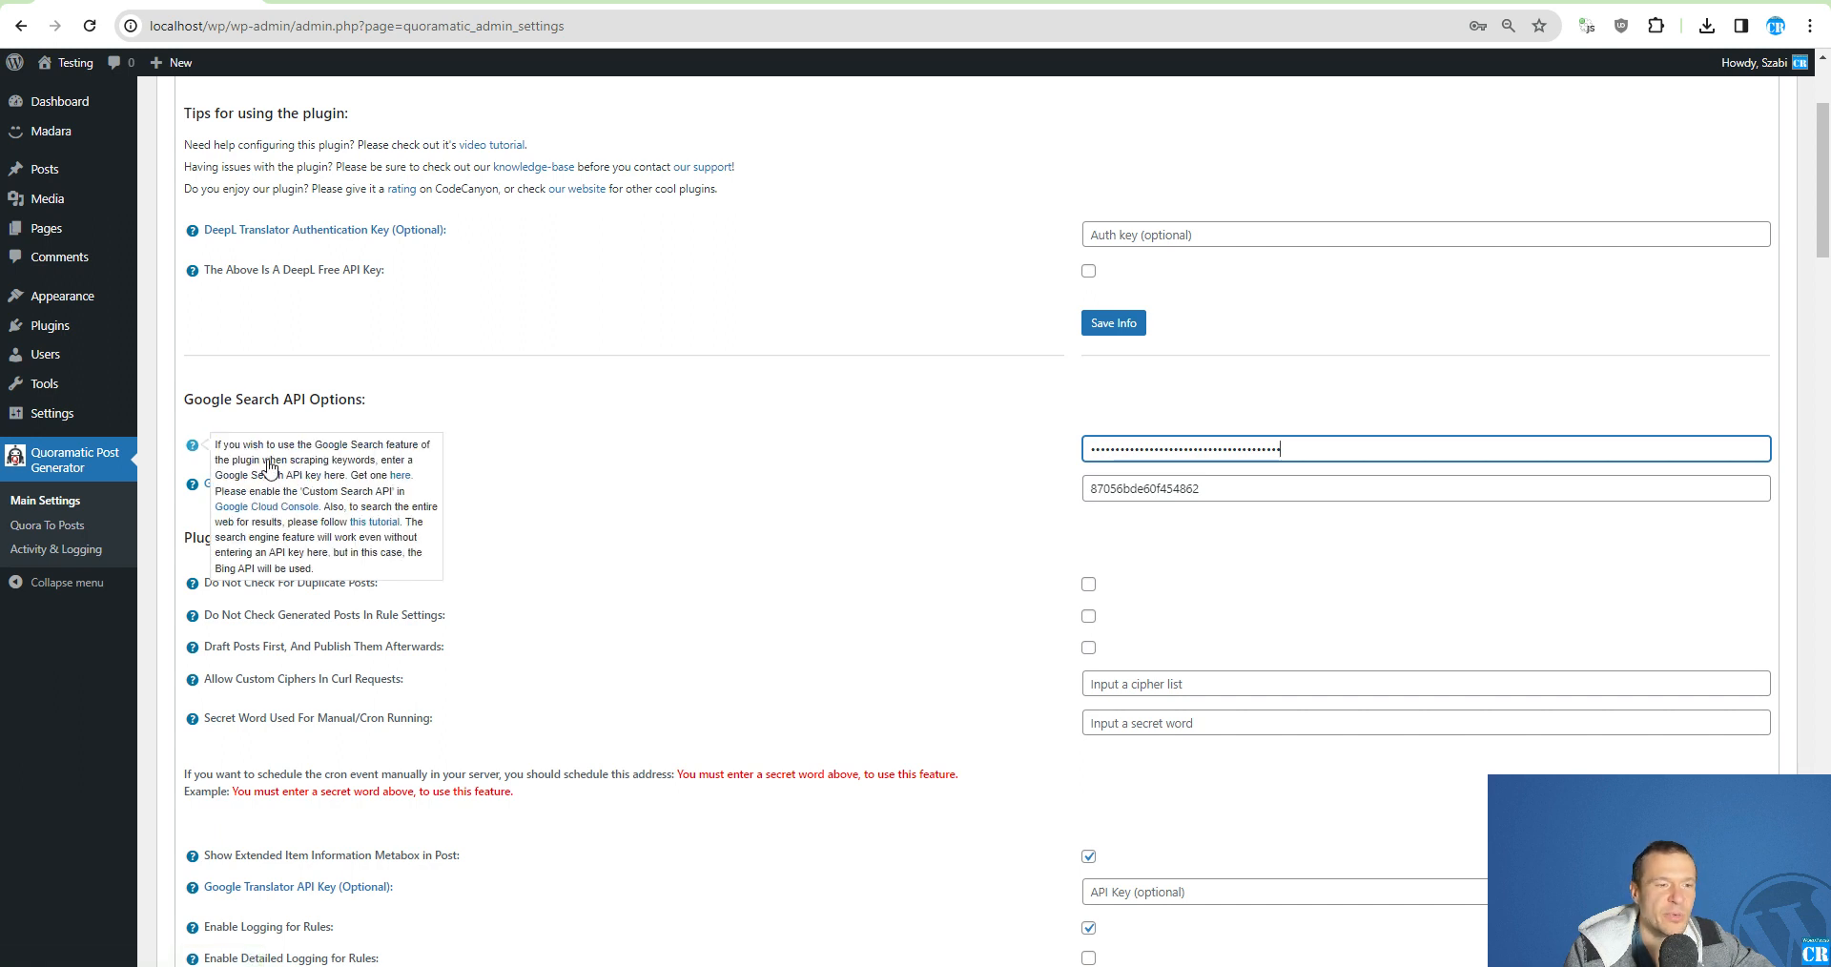
pyautogui.moveTo(240, 492); pyautogui.dragTo(393, 497)
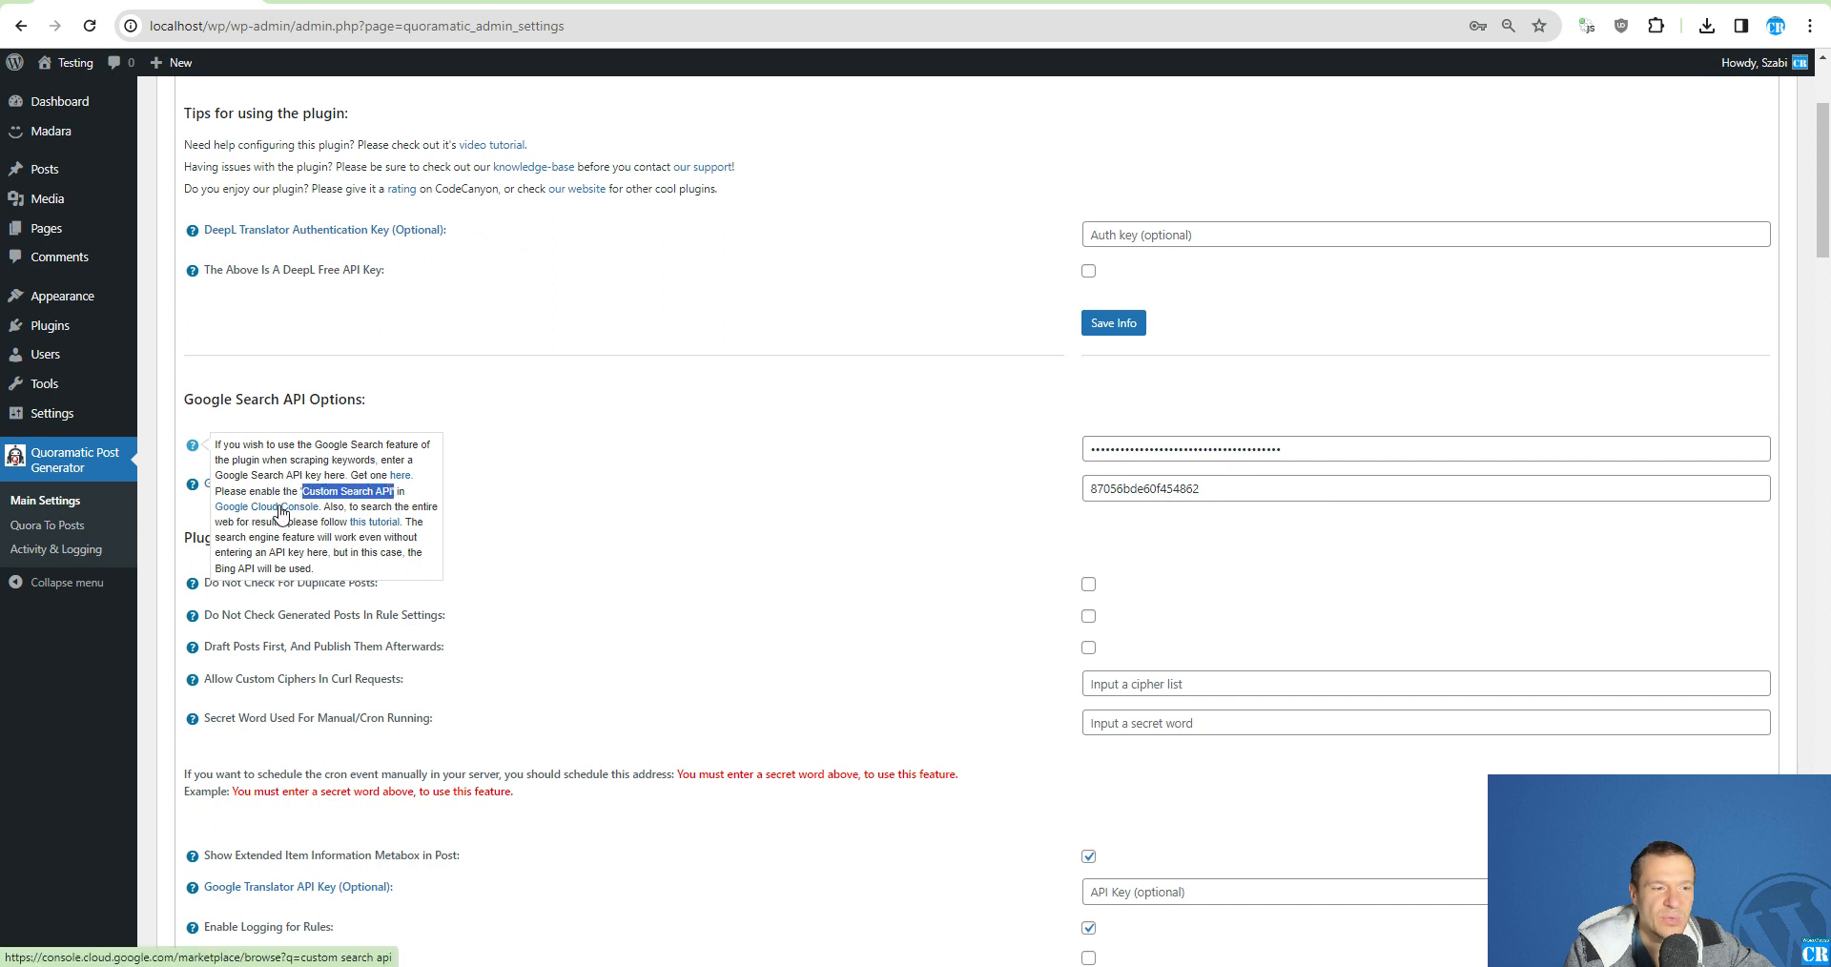
pyautogui.moveTo(304, 492); pyautogui.dragTo(393, 497)
pyautogui.rightClick(391, 498)
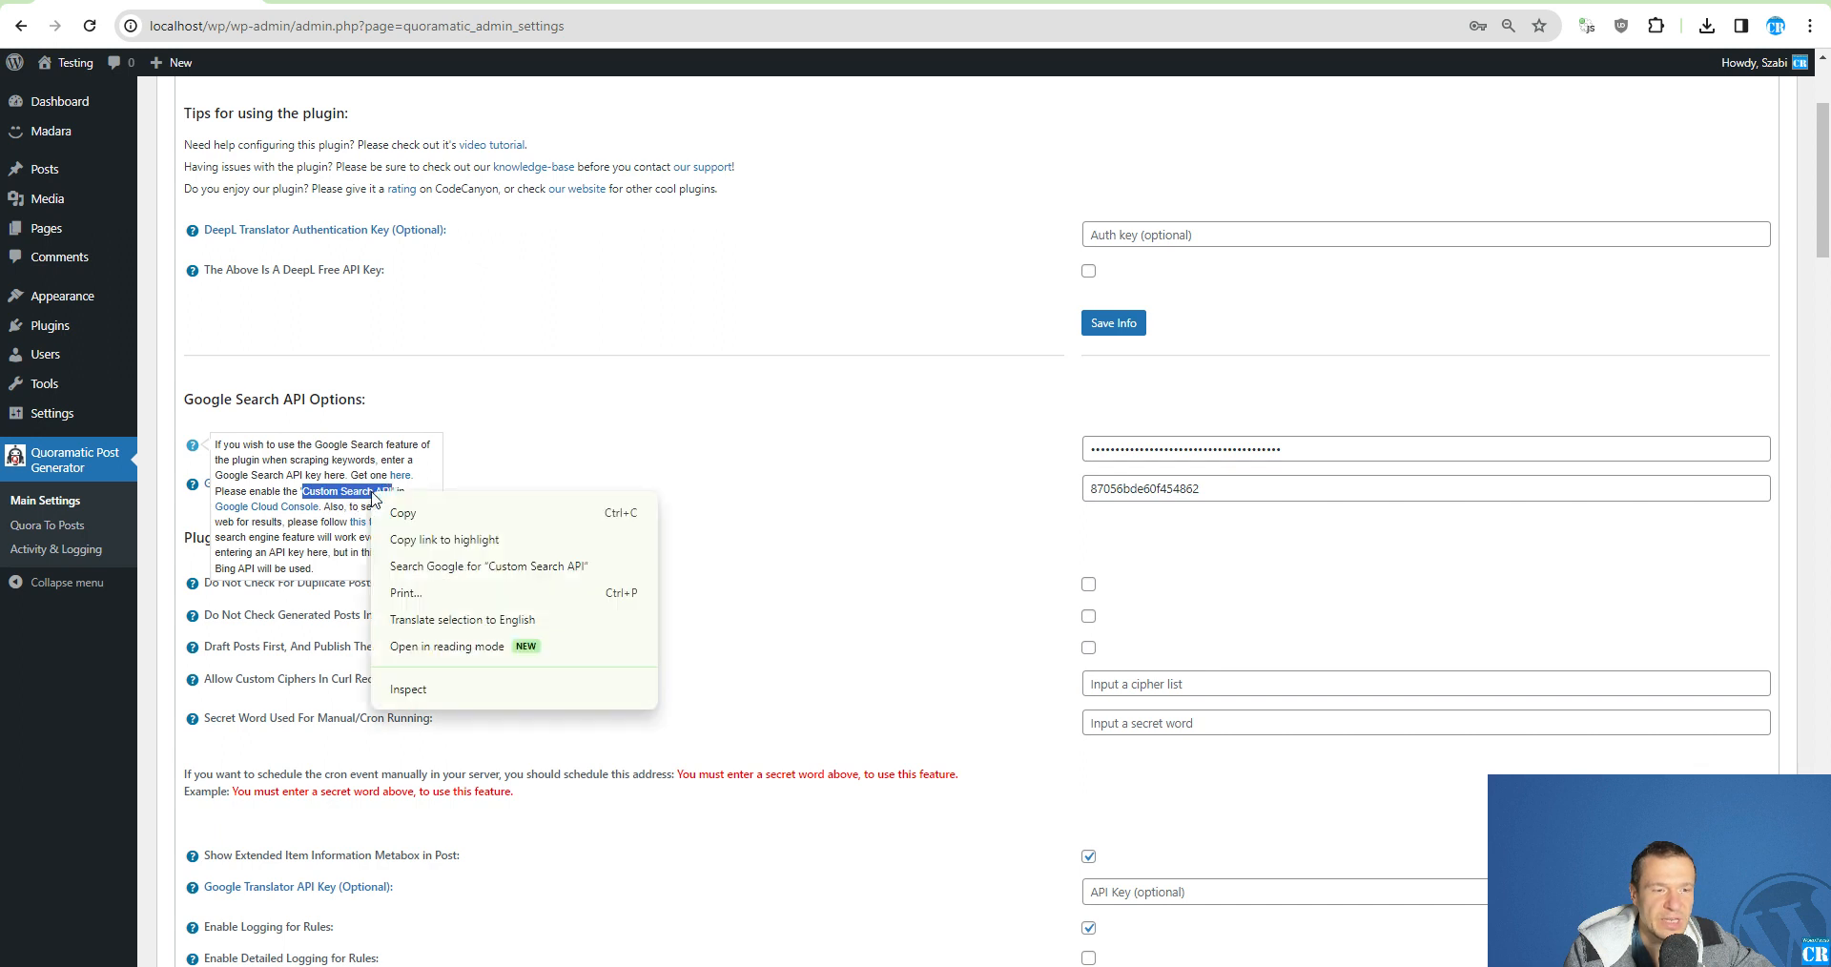
pyautogui.click(391, 508)
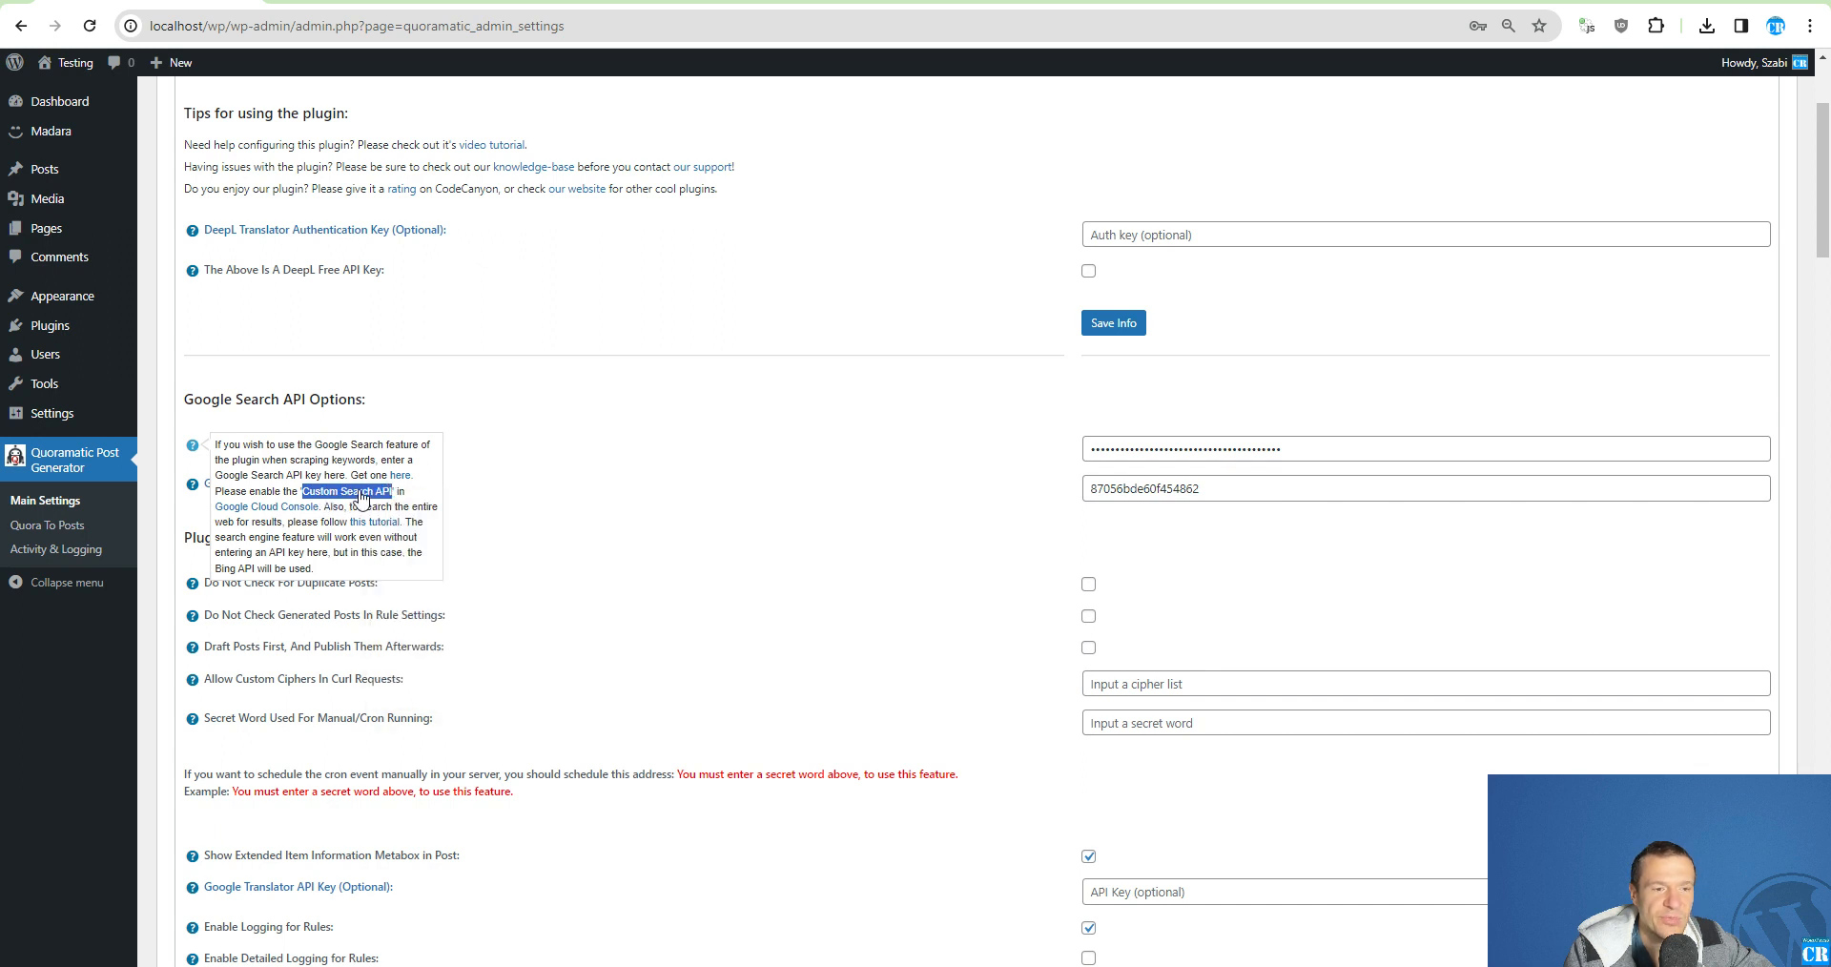
# - Search the Google Cloud API Library for "Custom Search API" and open its product details
pyautogui.click(329, 2)
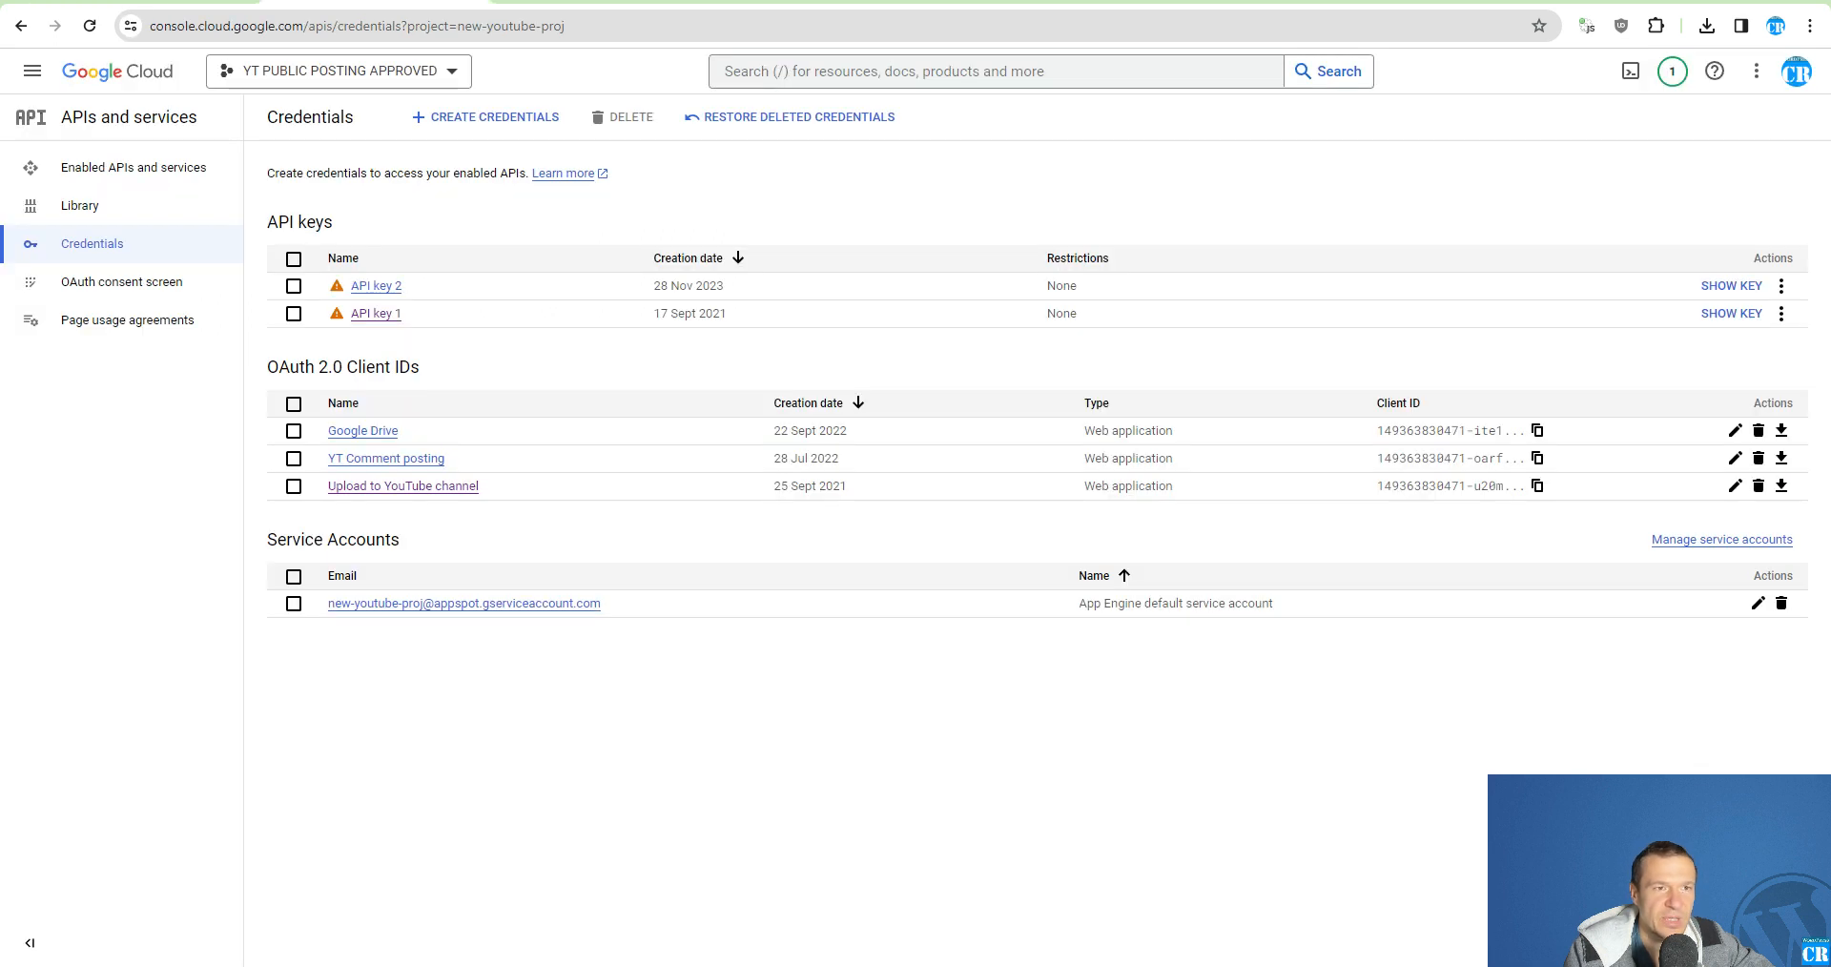
pyautogui.click(92, 213)
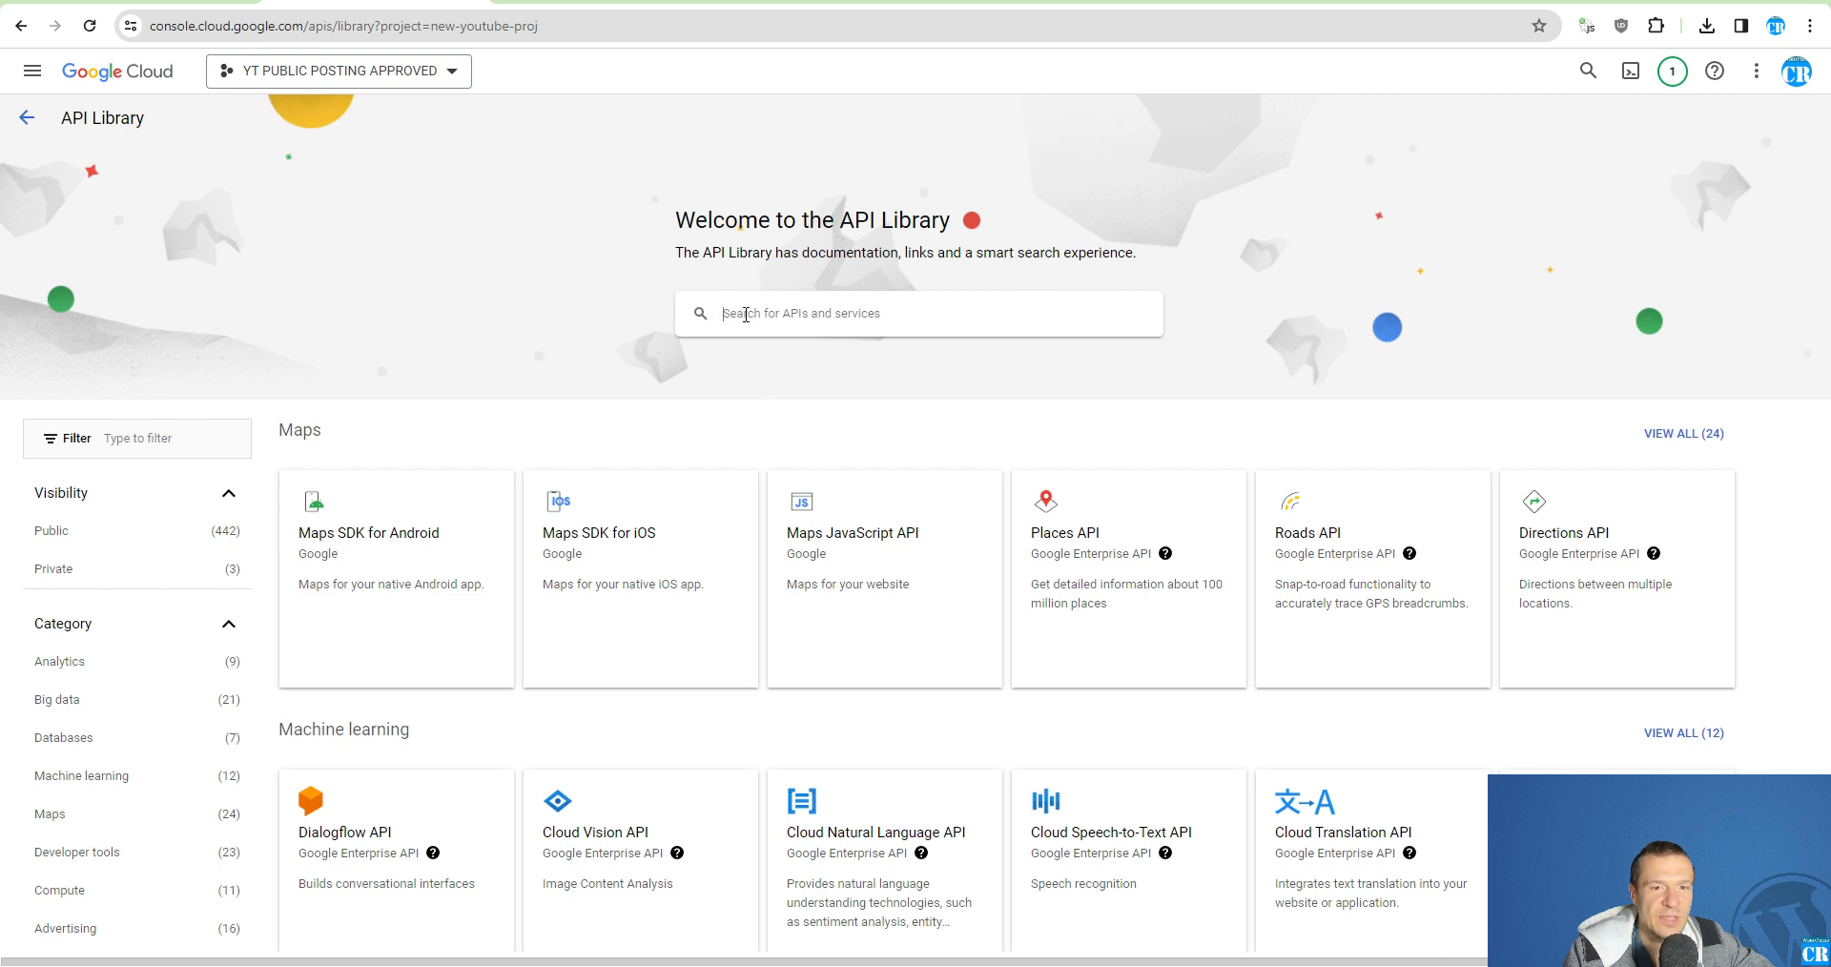
pyautogui.rightClick(746, 315)
pyautogui.click(782, 503)
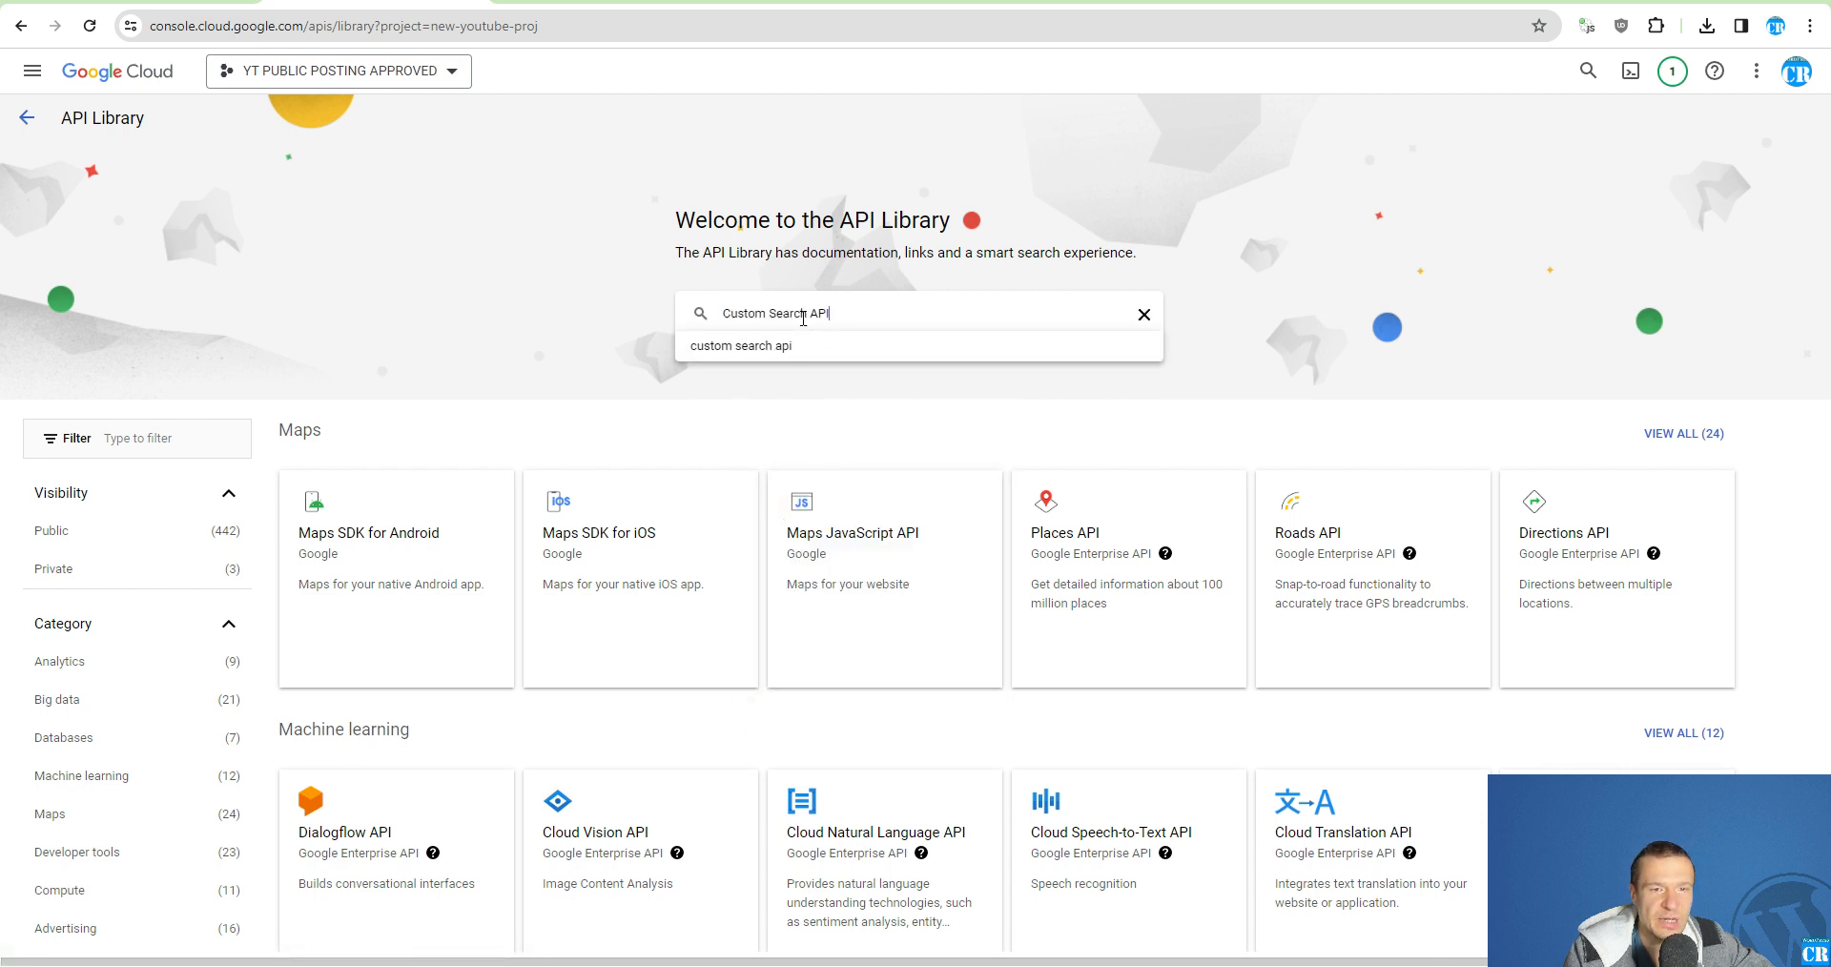
pyautogui.press('Return')
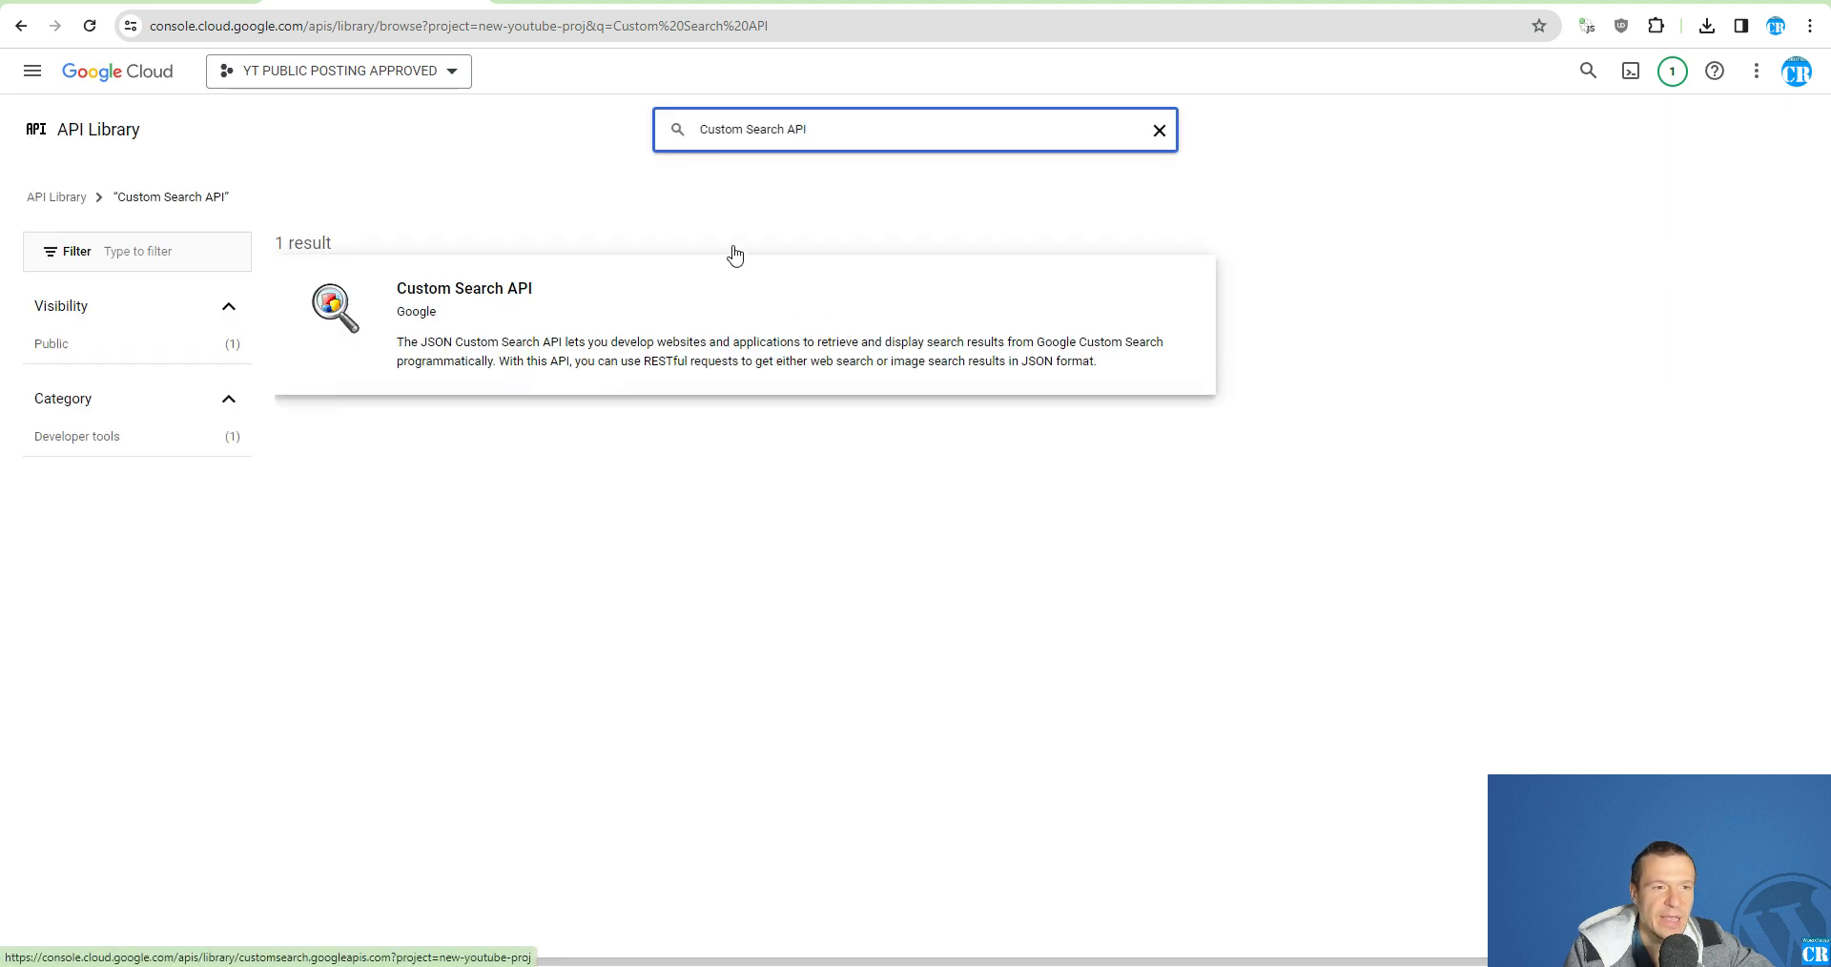
pyautogui.click(442, 307)
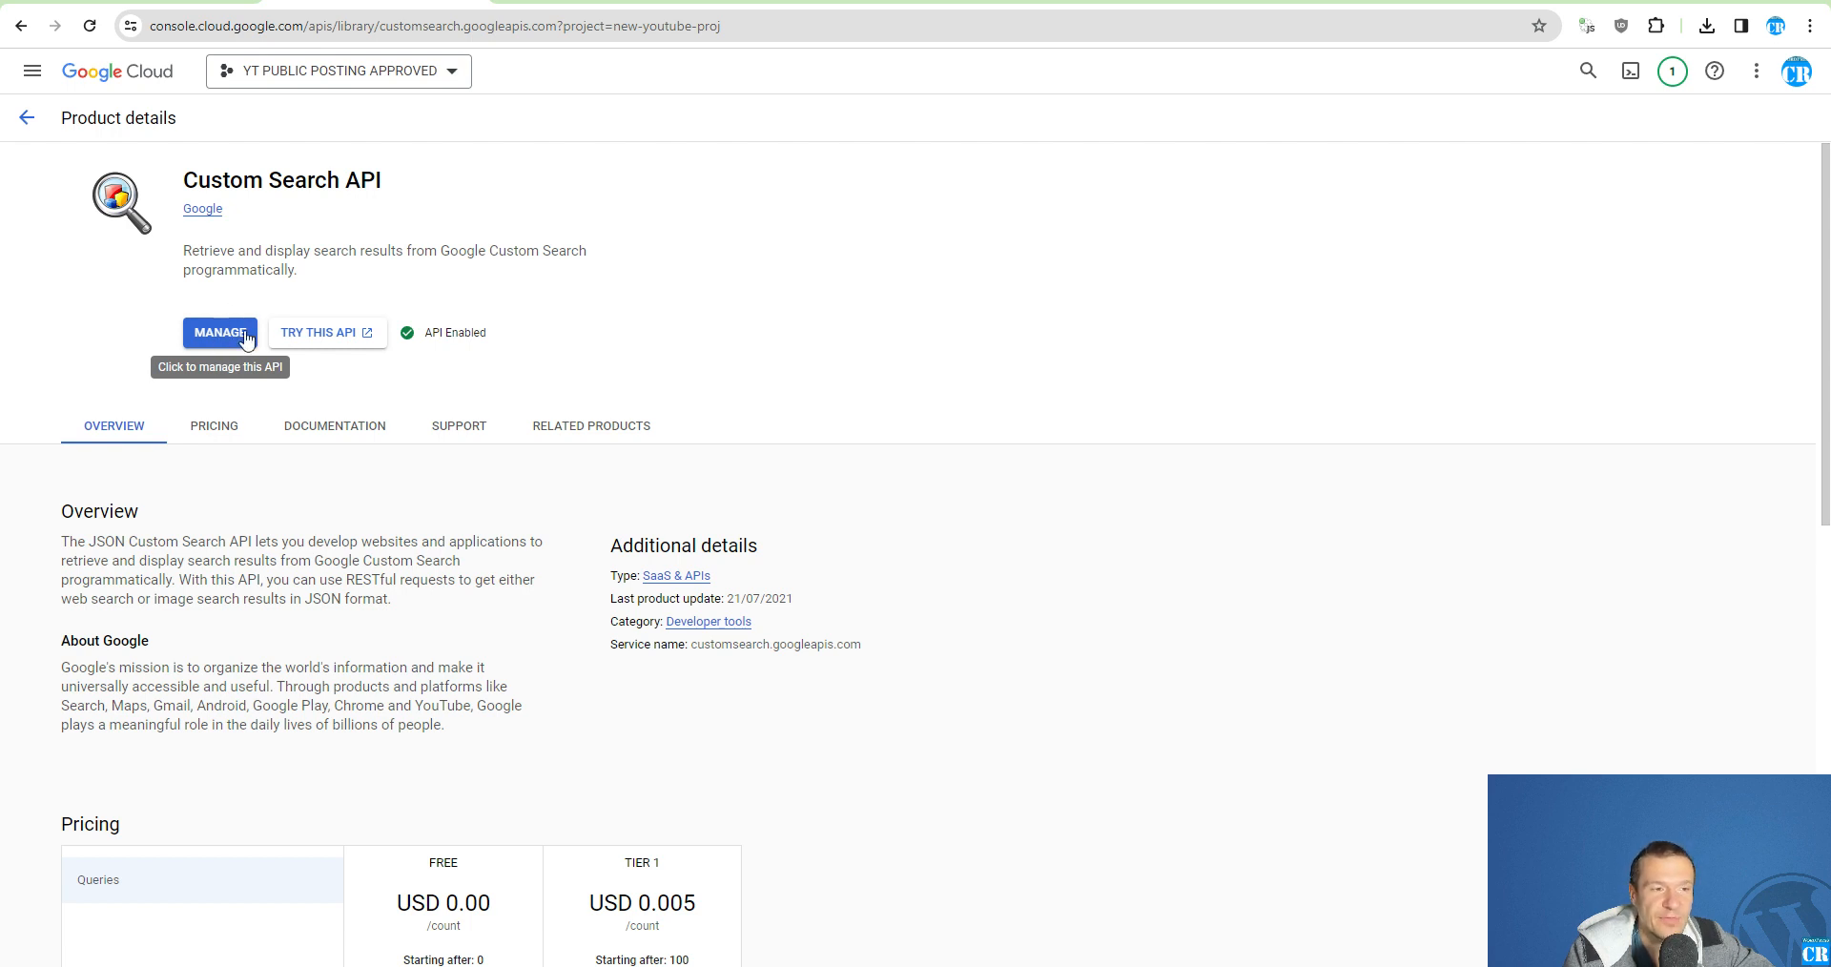
# - Follow the plugin's Search Engine ID (CX Value) link and create a programmable search engine named Sengine1 that searches the entire web
pyautogui.click(133, 3)
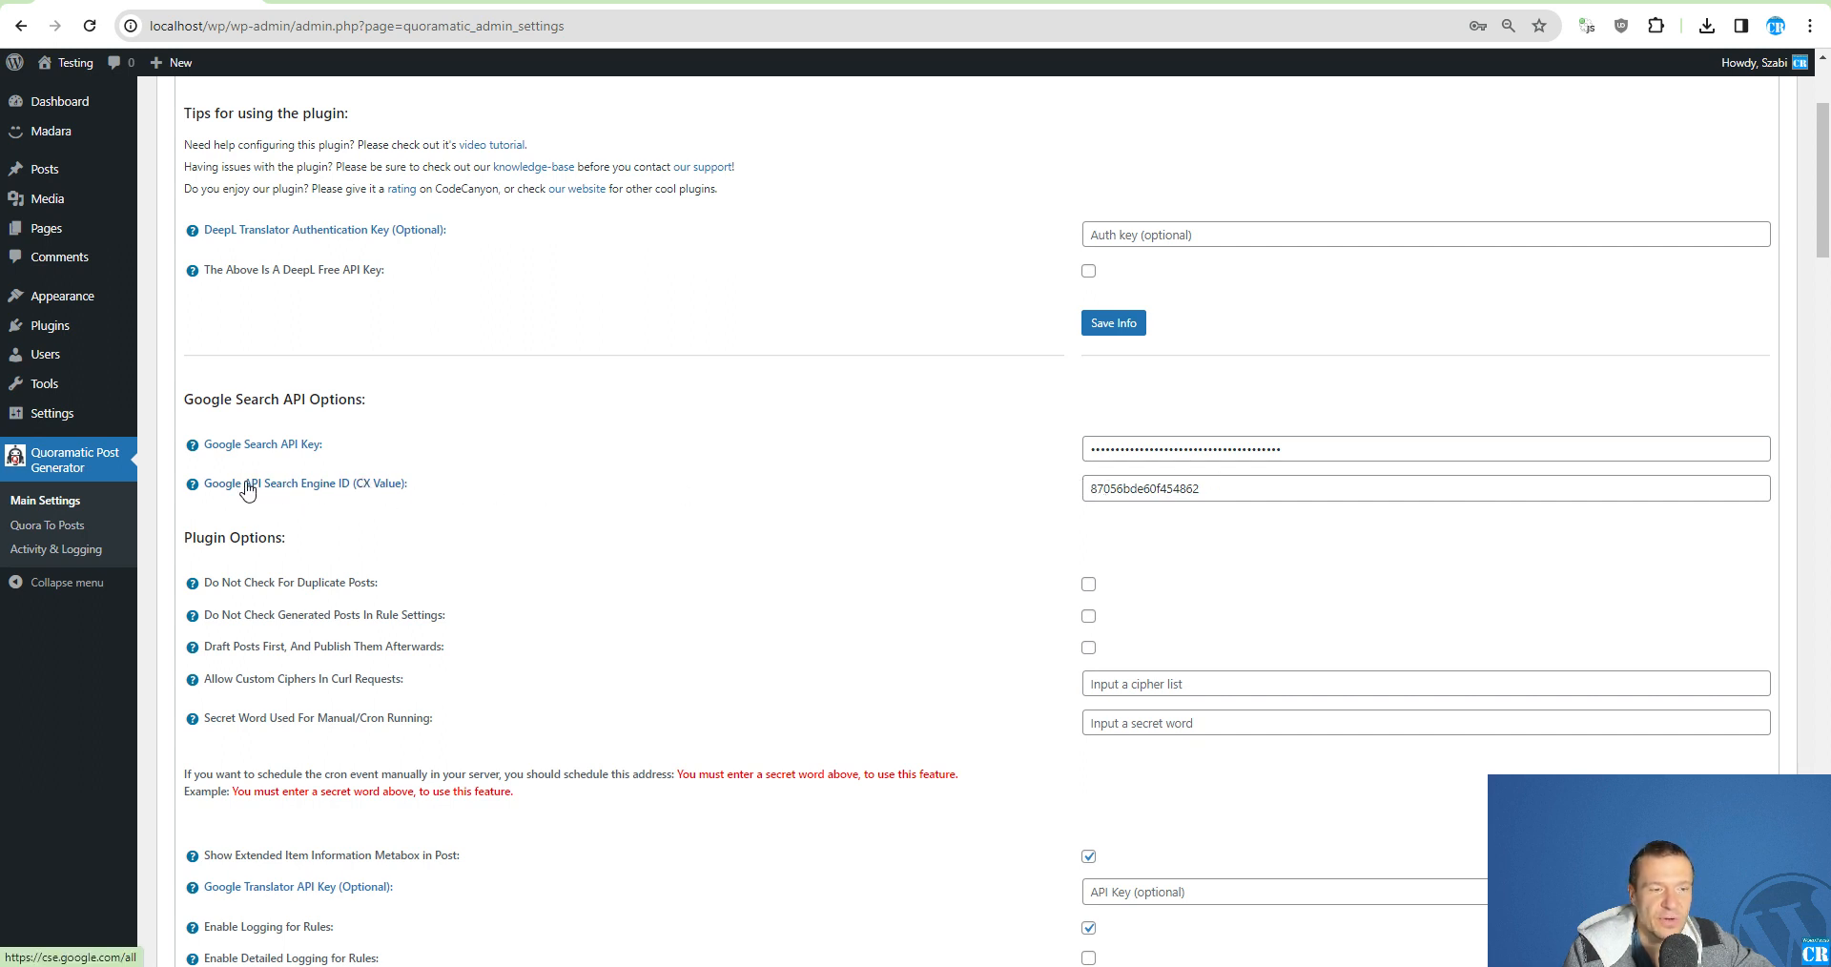
pyautogui.click(247, 490)
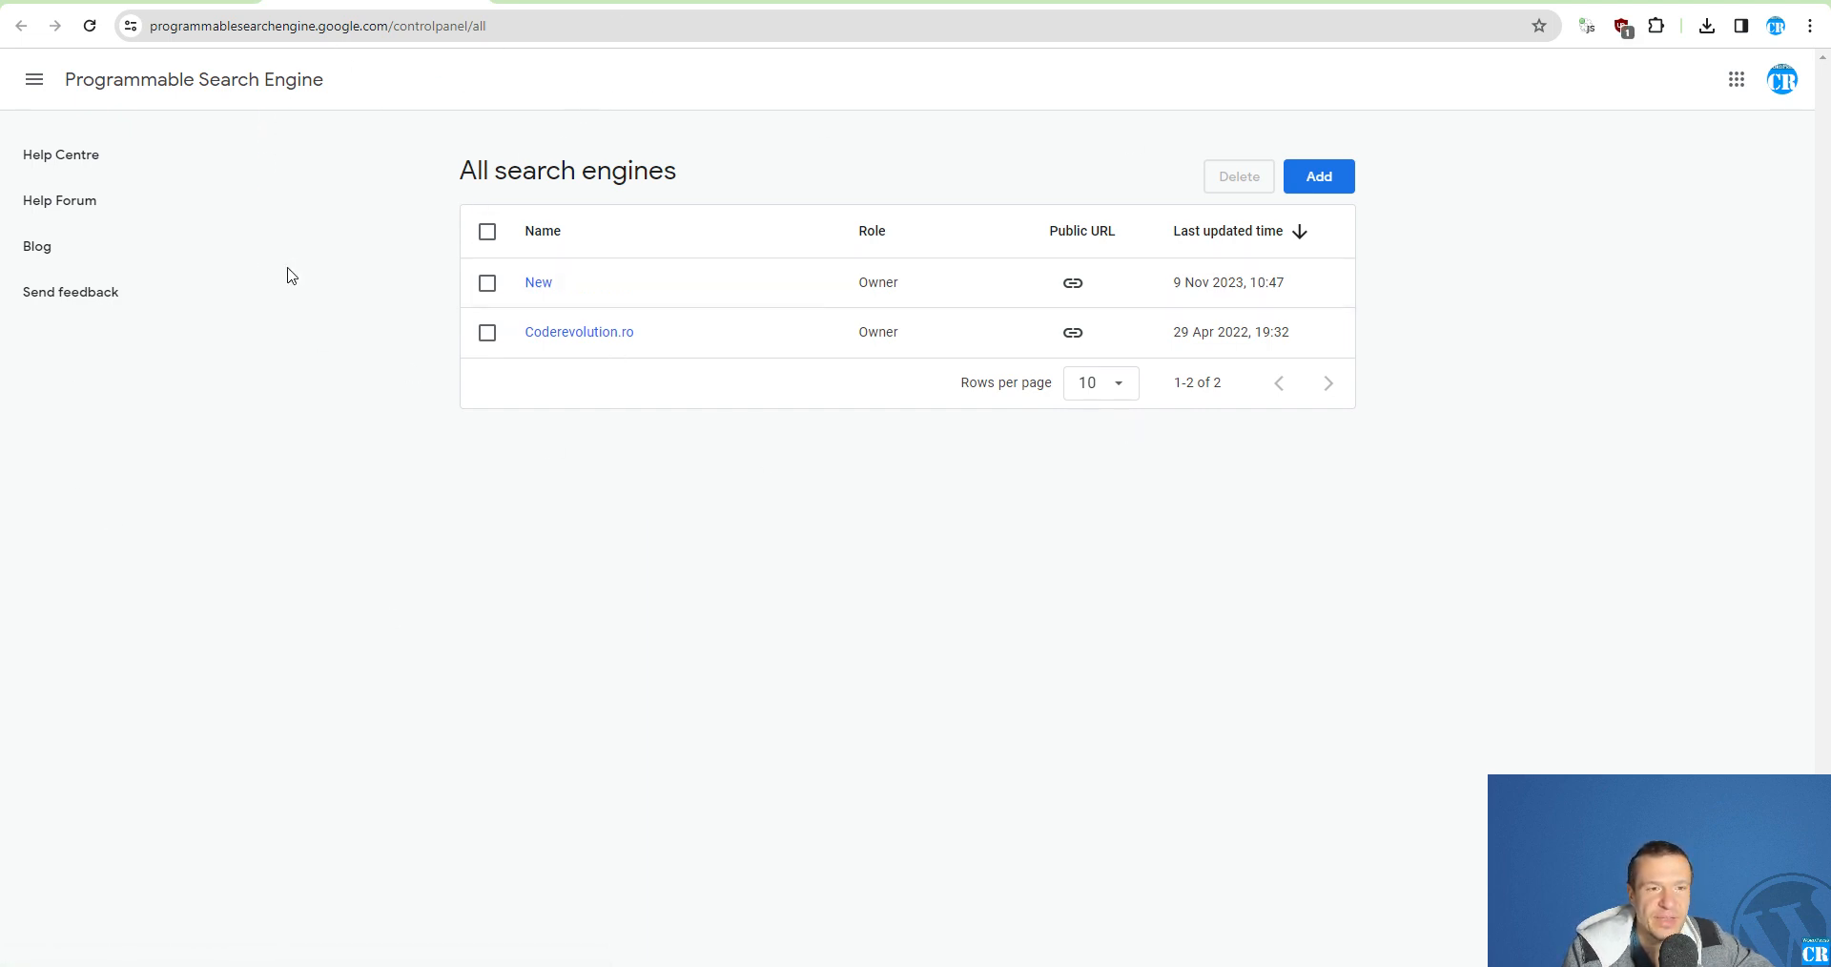
pyautogui.click(1320, 181)
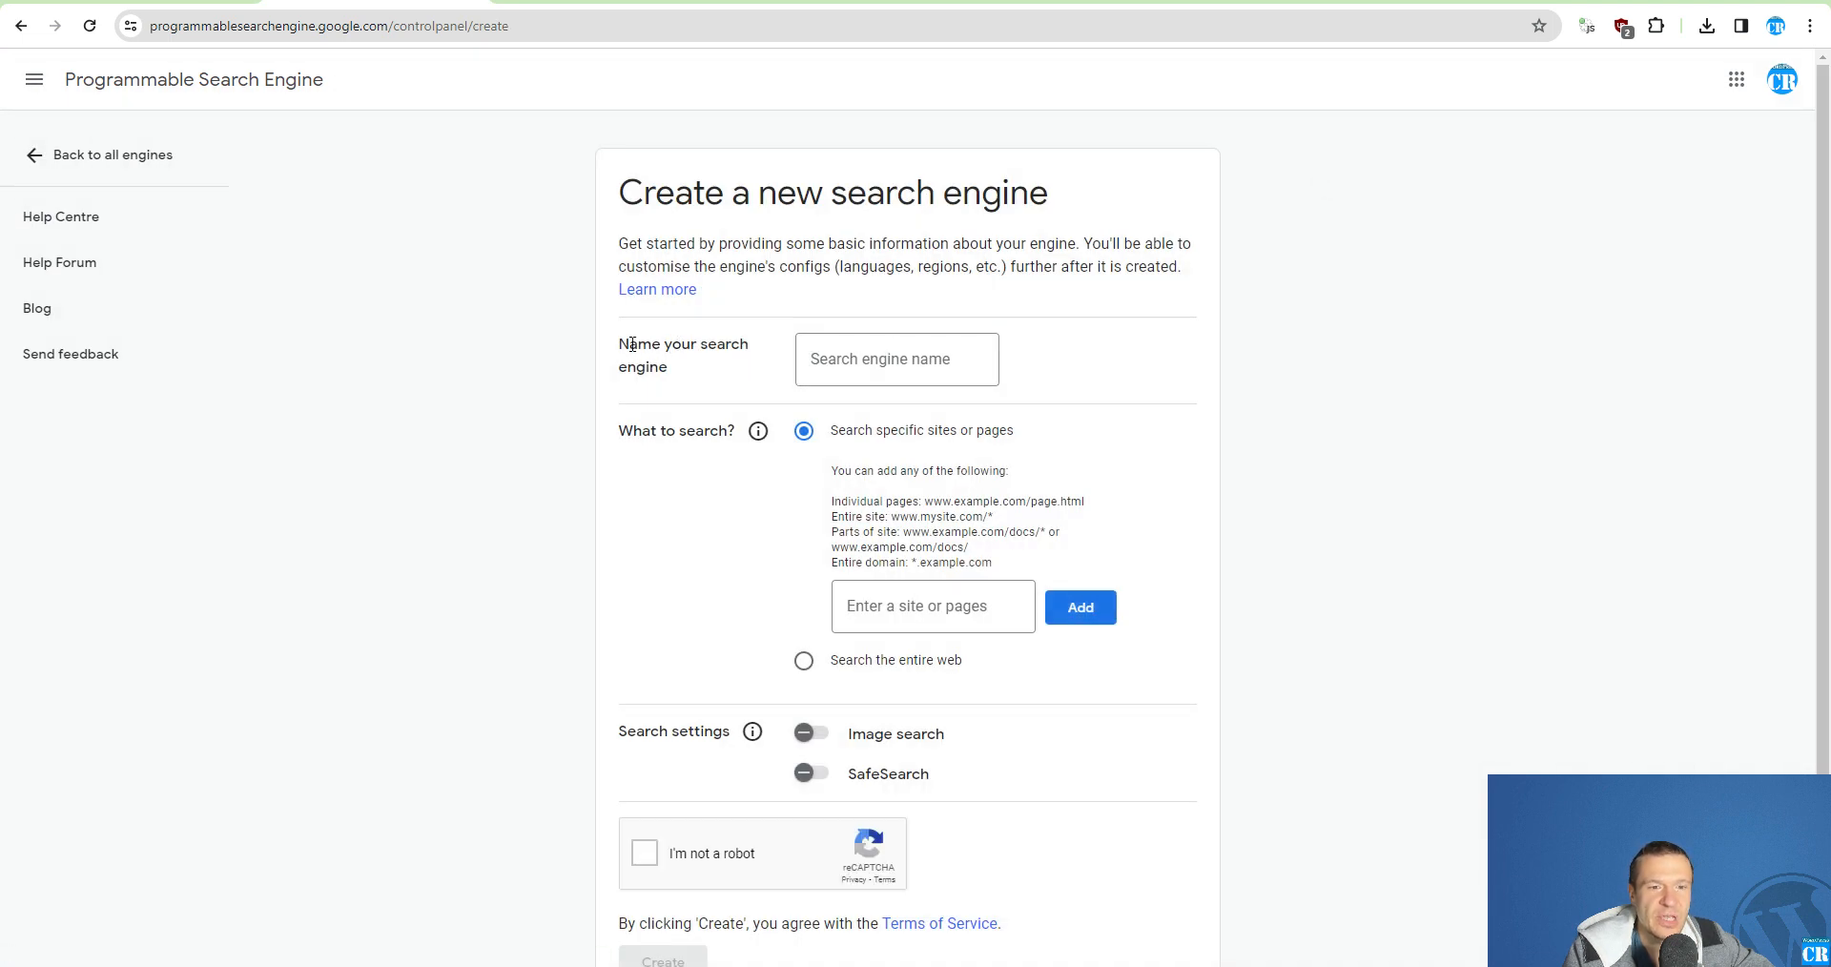
pyautogui.click(873, 363)
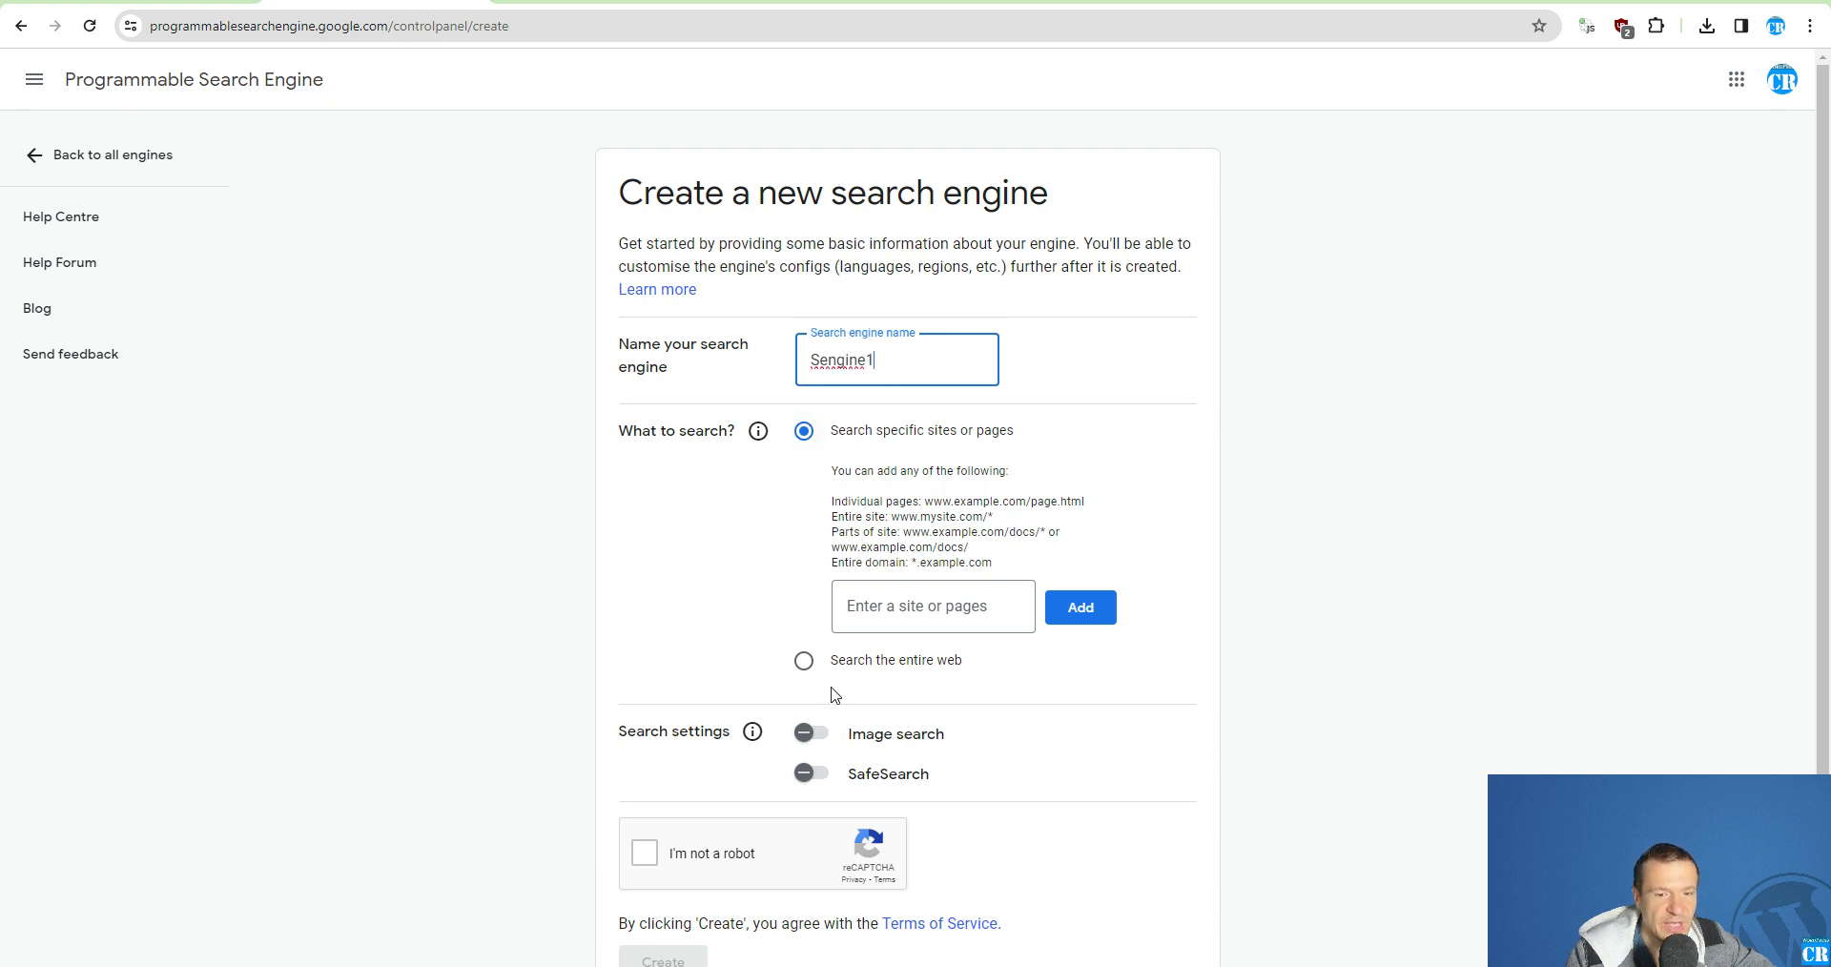
pyautogui.click(806, 666)
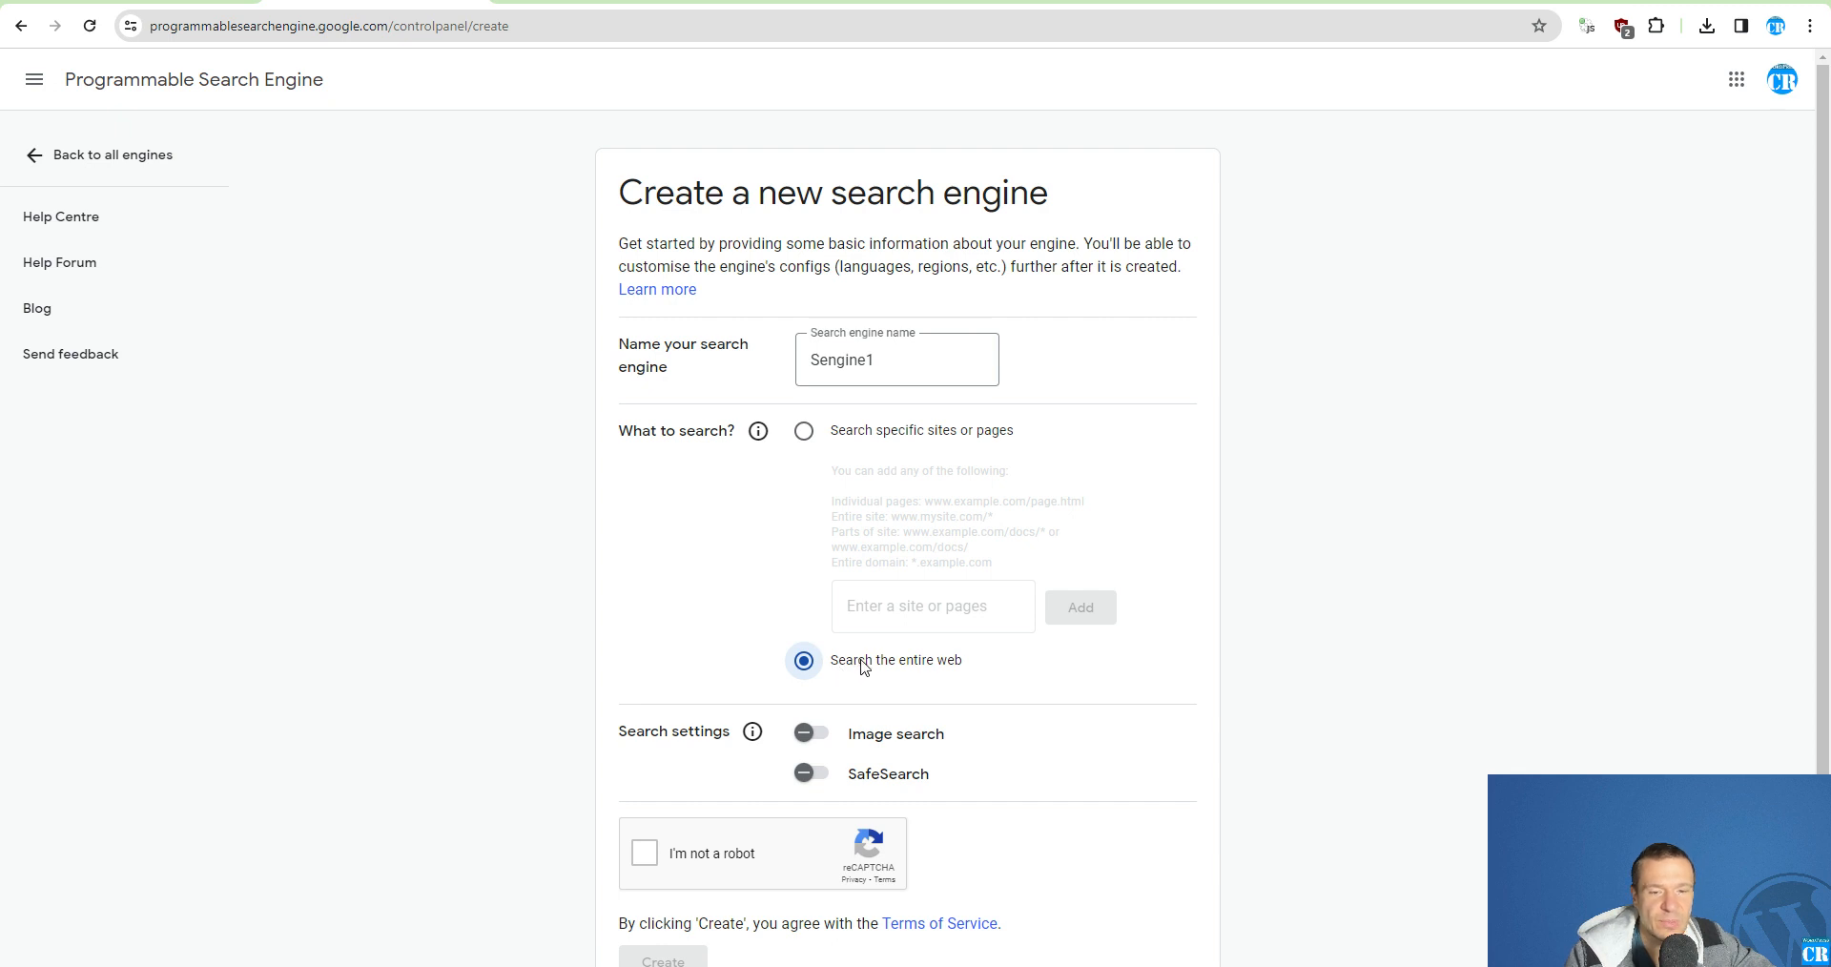
pyautogui.scroll(-1, 642, 625)
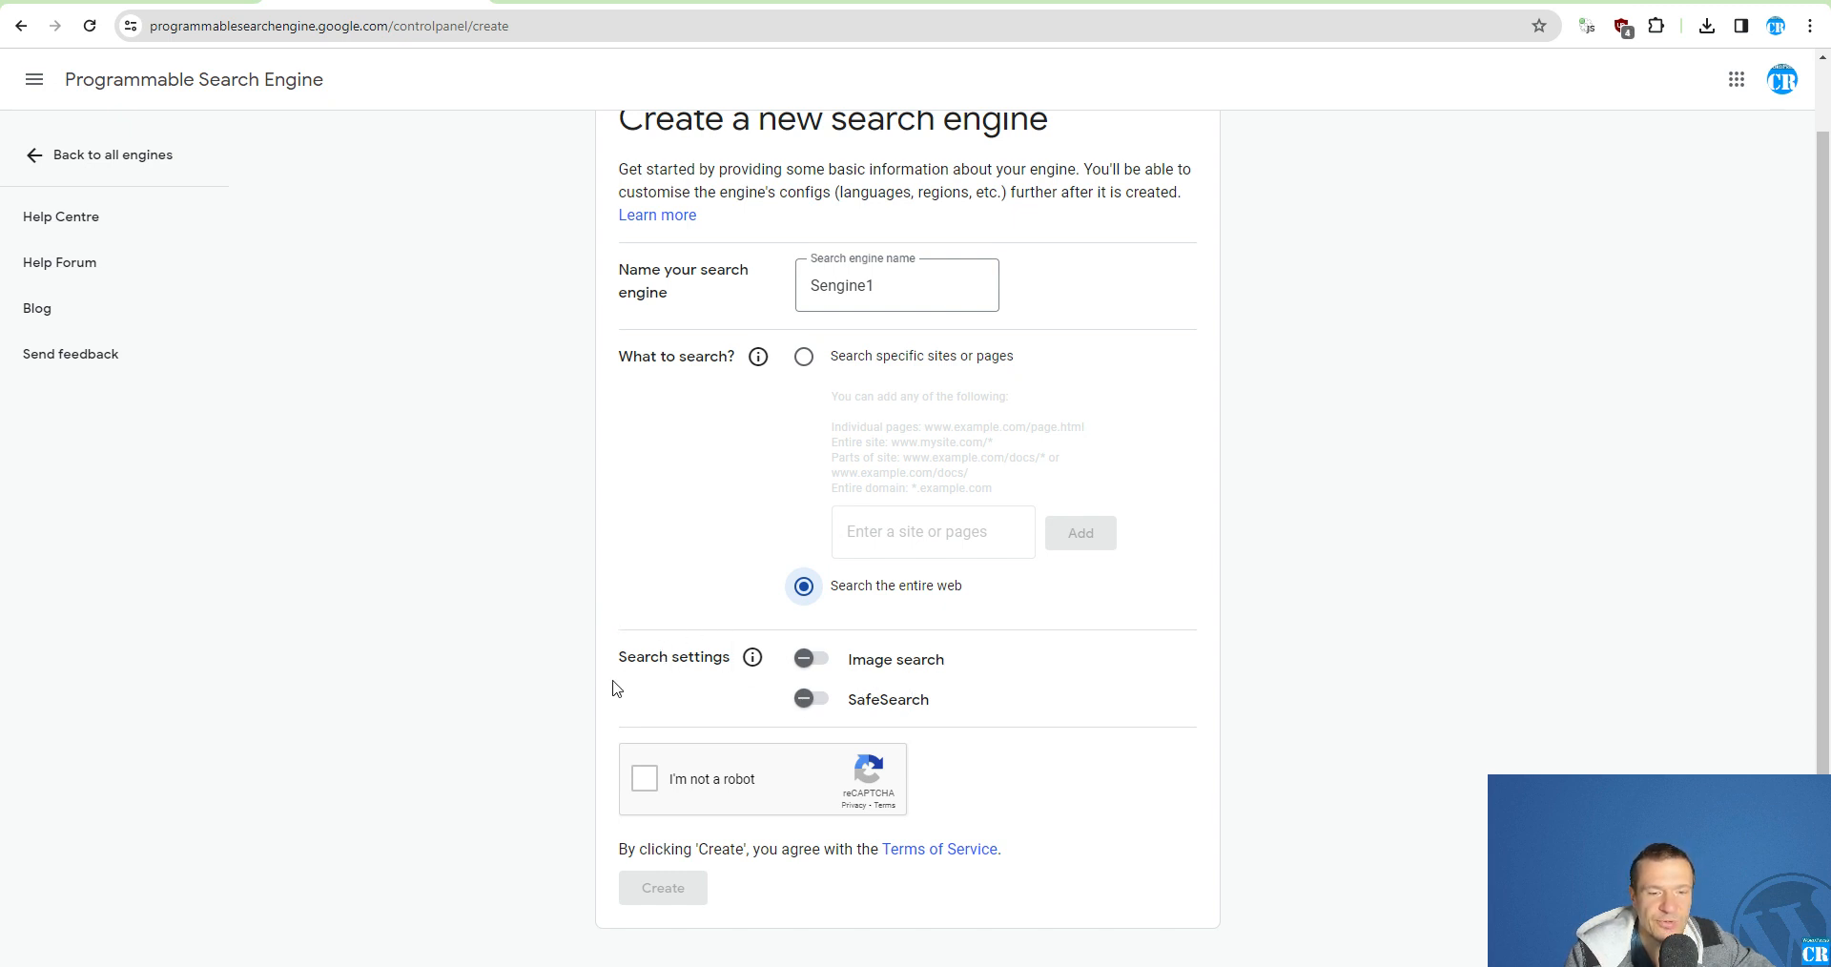
pyautogui.click(648, 780)
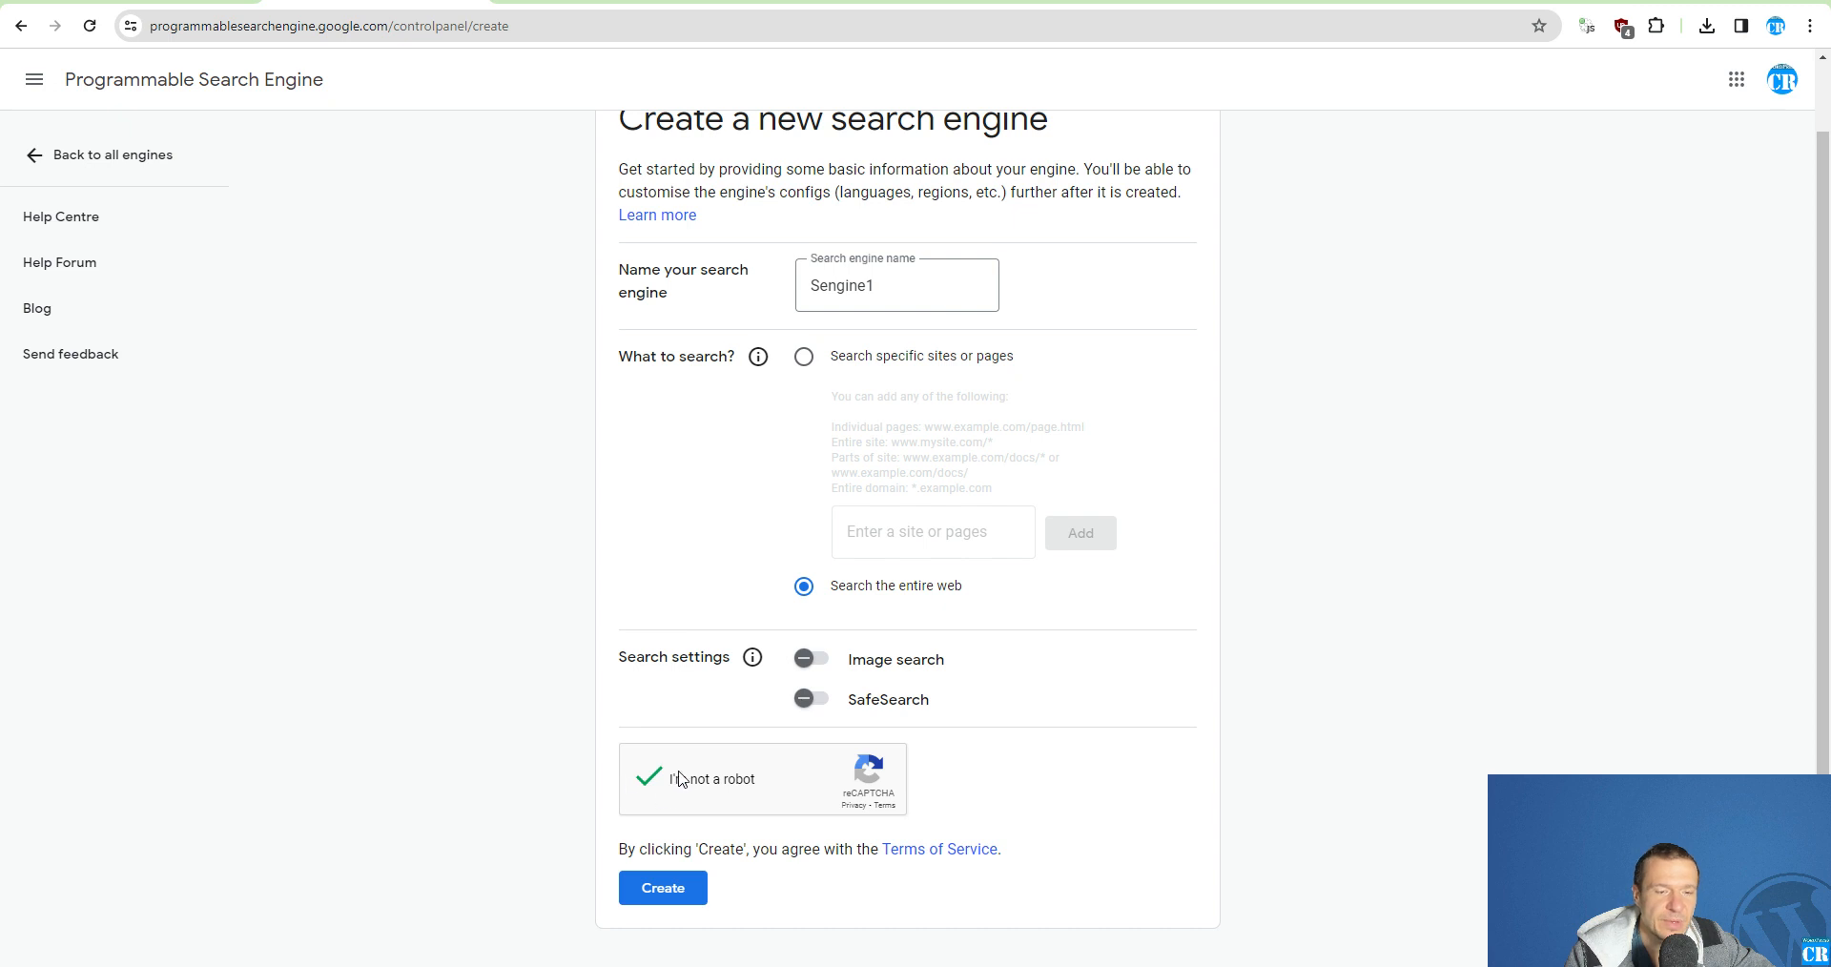
pyautogui.click(650, 887)
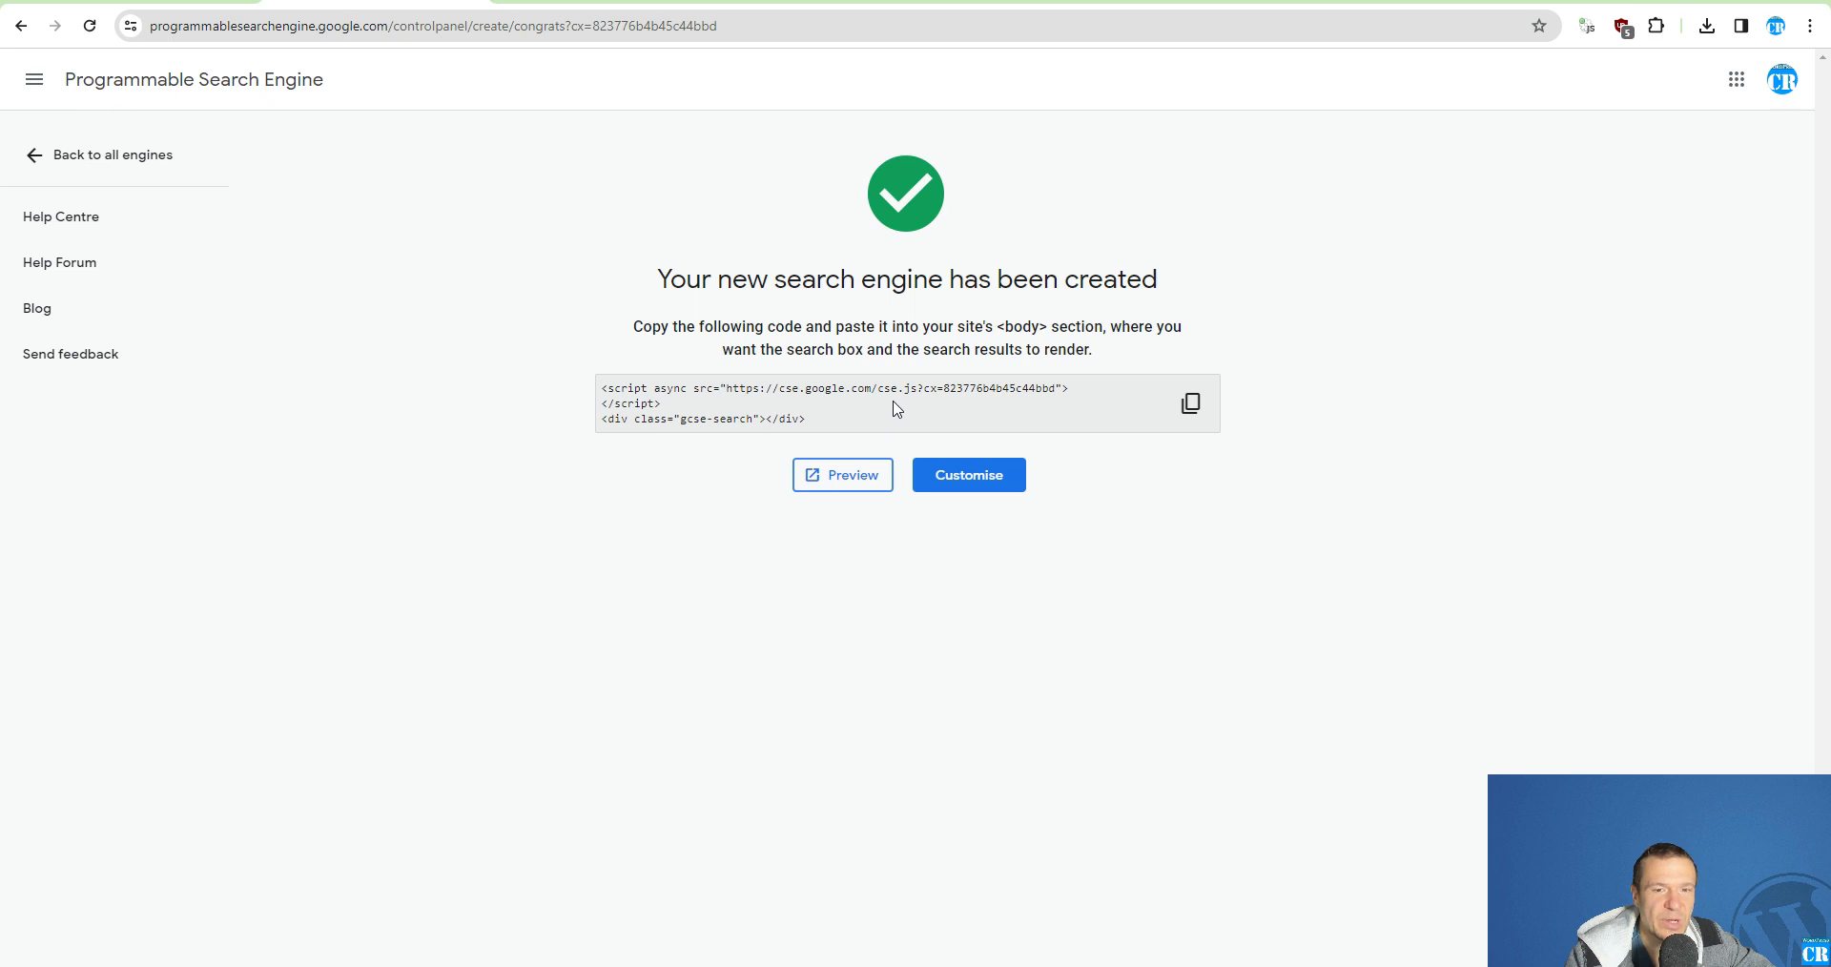
# - Open the overview of the new Sengine1 search engine and copy its search engine ID
pyautogui.moveTo(948, 388); pyautogui.dragTo(1059, 388)
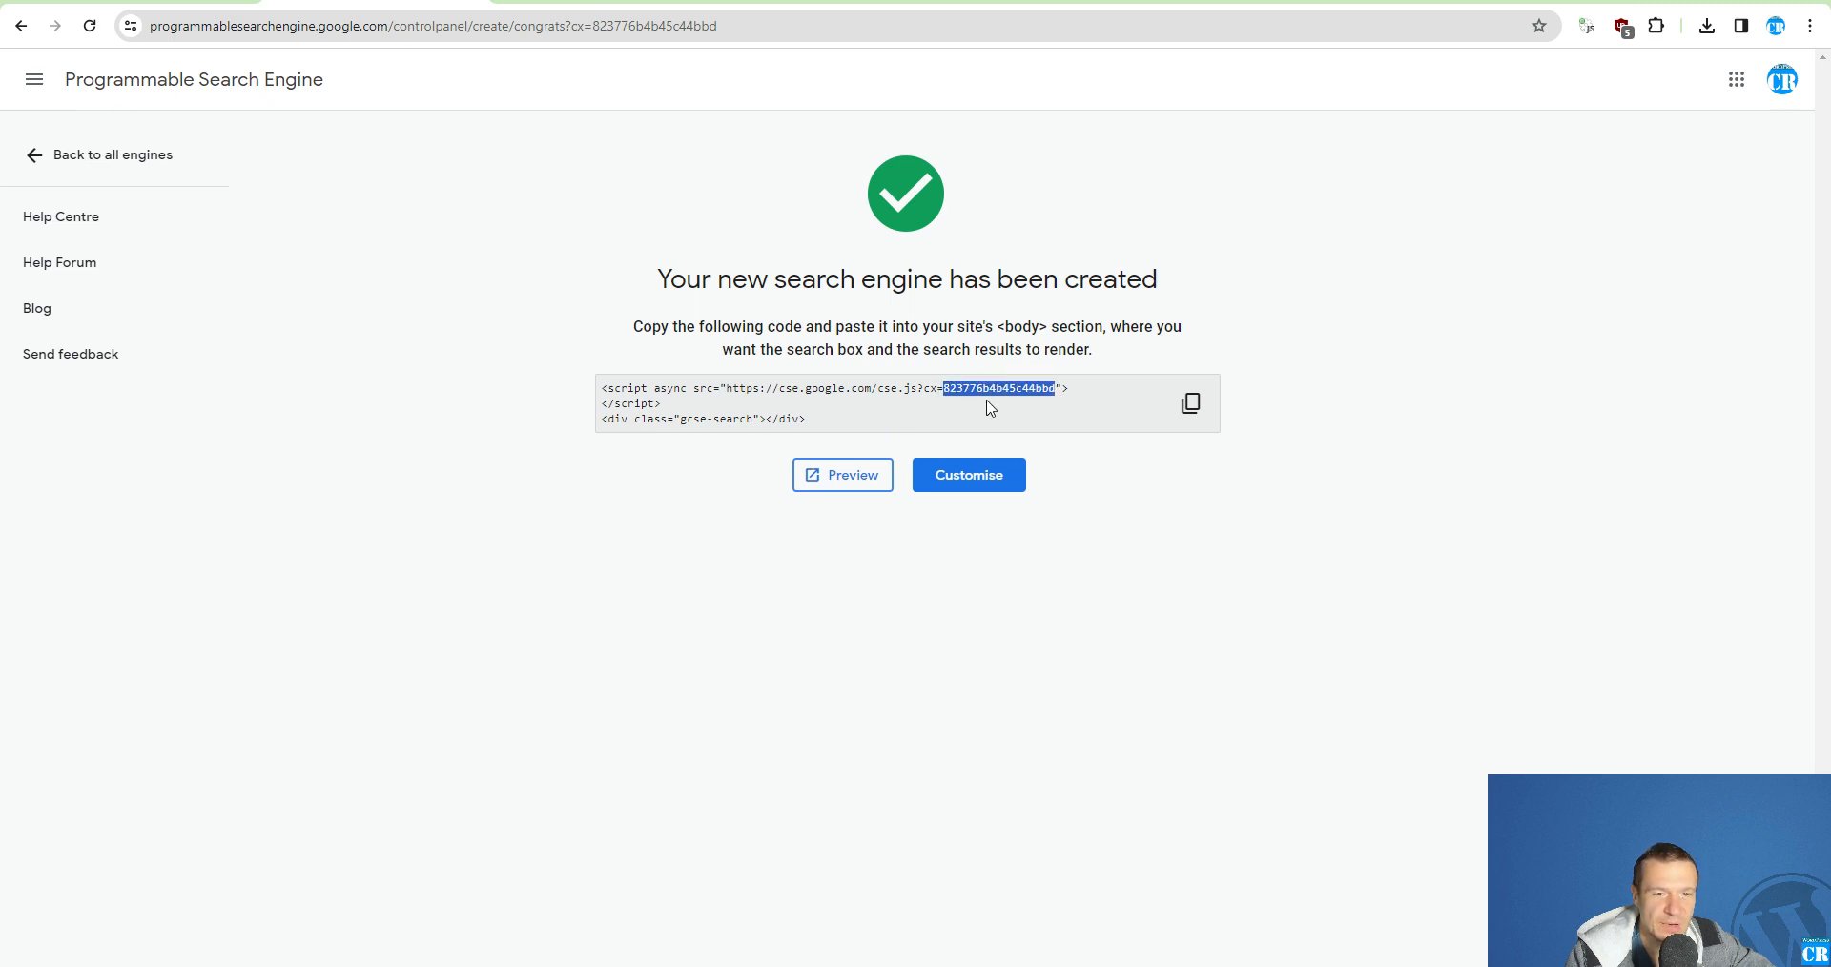
pyautogui.click(962, 482)
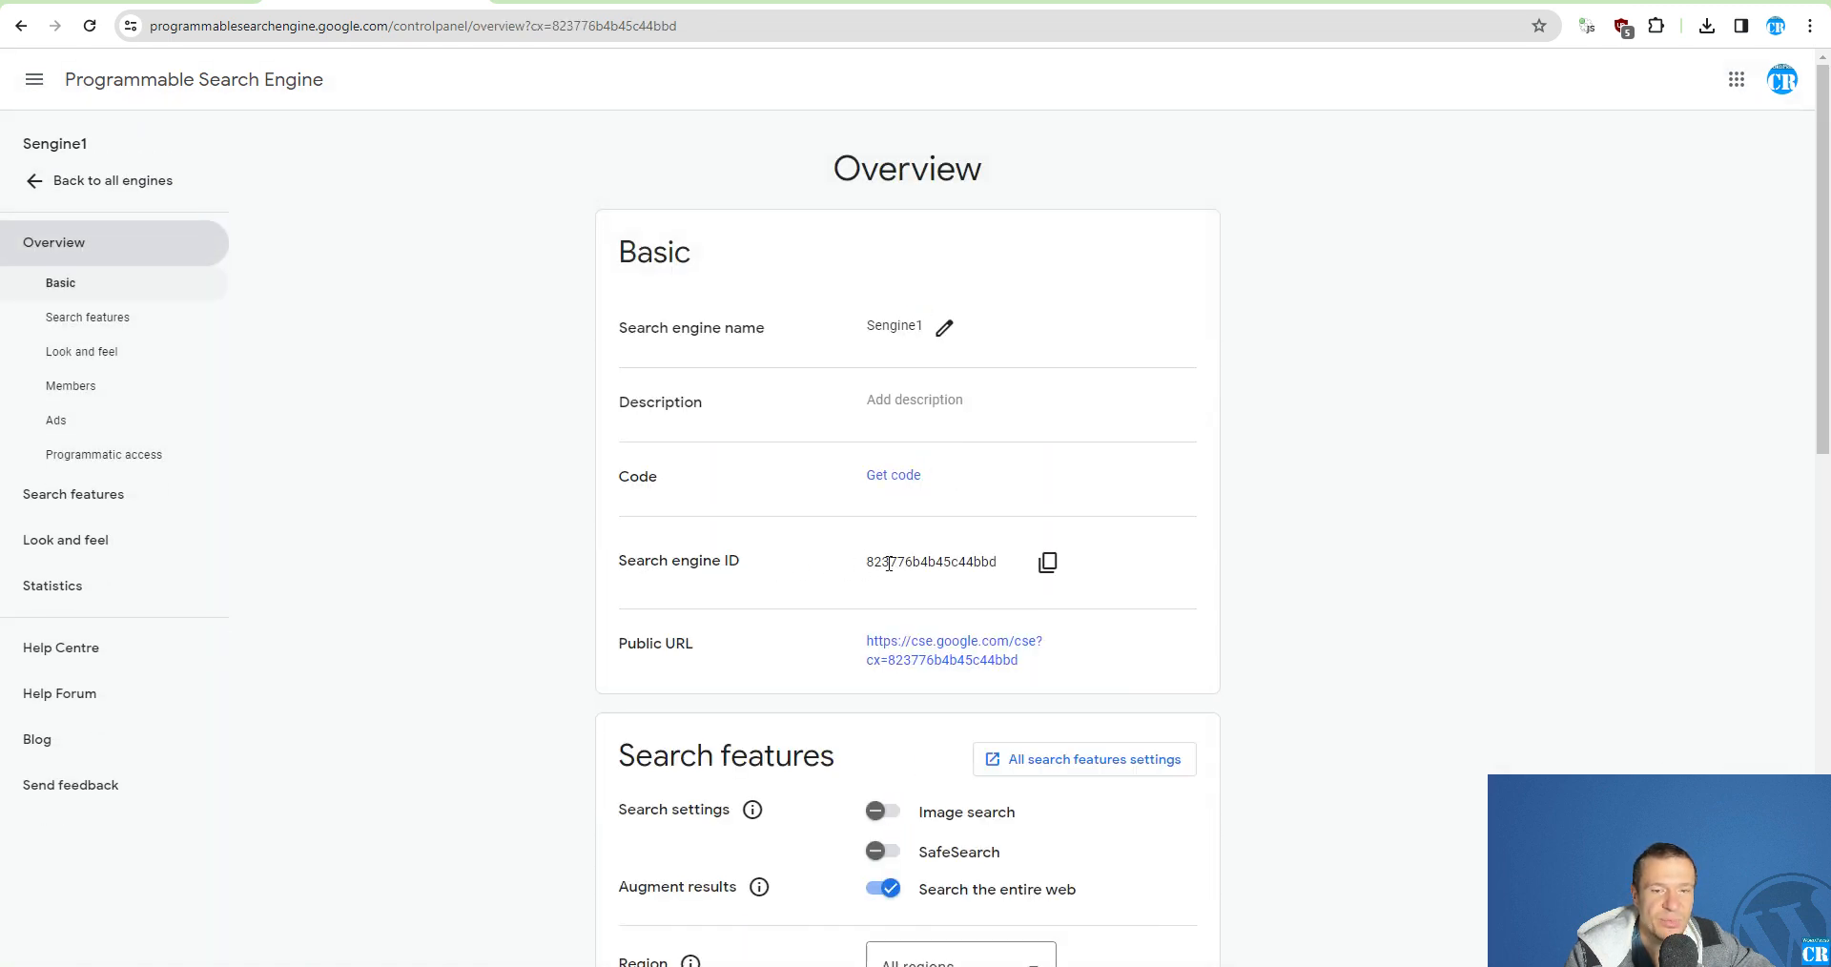
pyautogui.click(1047, 563)
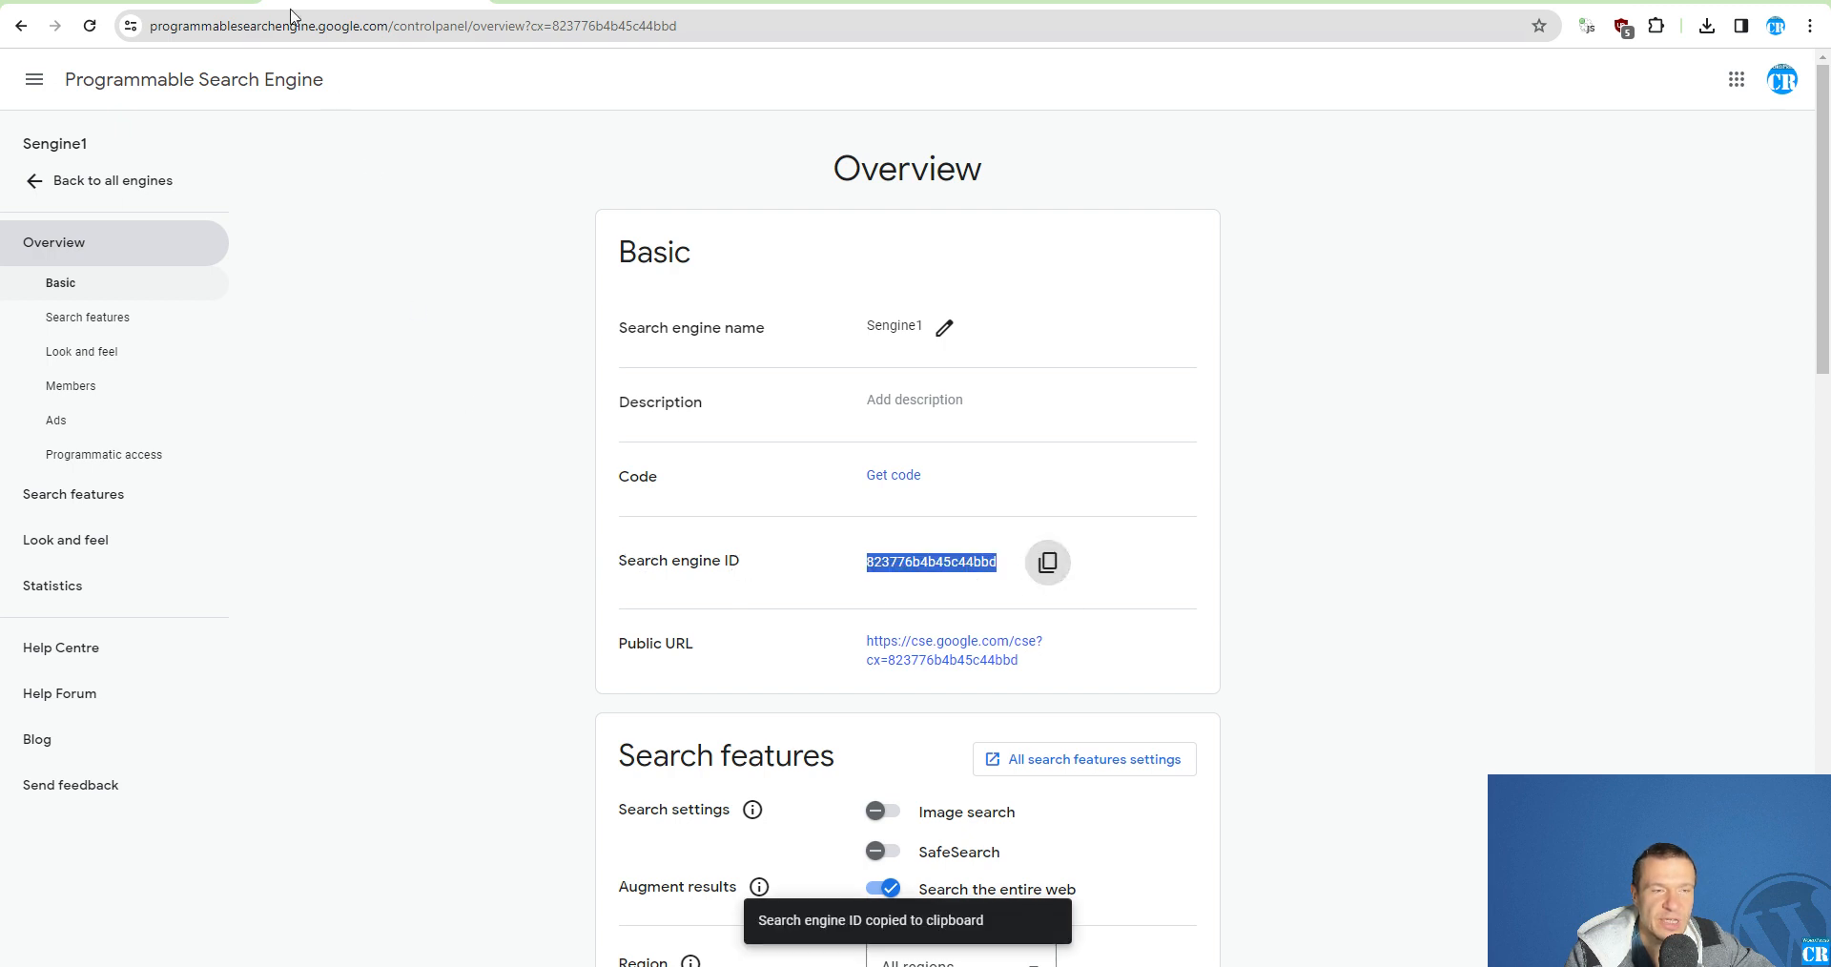
# - Replace the Google API Search Engine ID (CX Value) in the plugin settings with the copied ID and save the settings
pyautogui.click(229, 2)
pyautogui.doubleClick(1113, 490)
pyautogui.hotkey('ctrl', 'v')
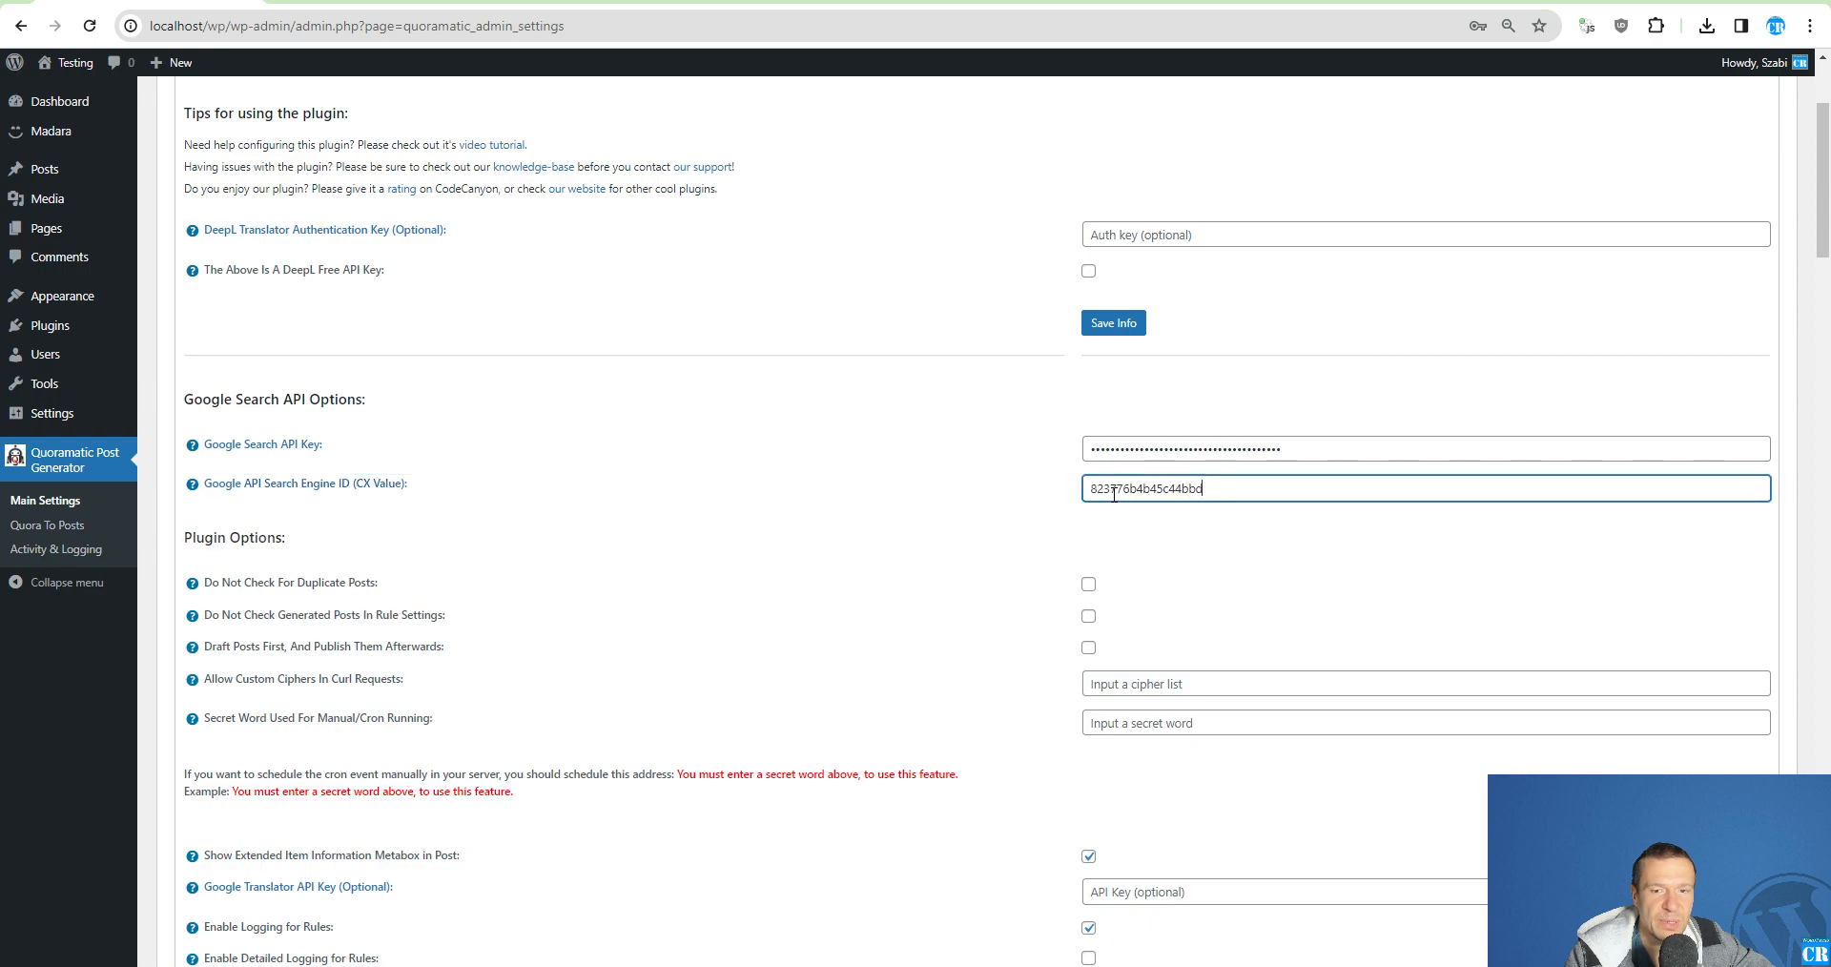
pyautogui.scroll(-20, 575, 608)
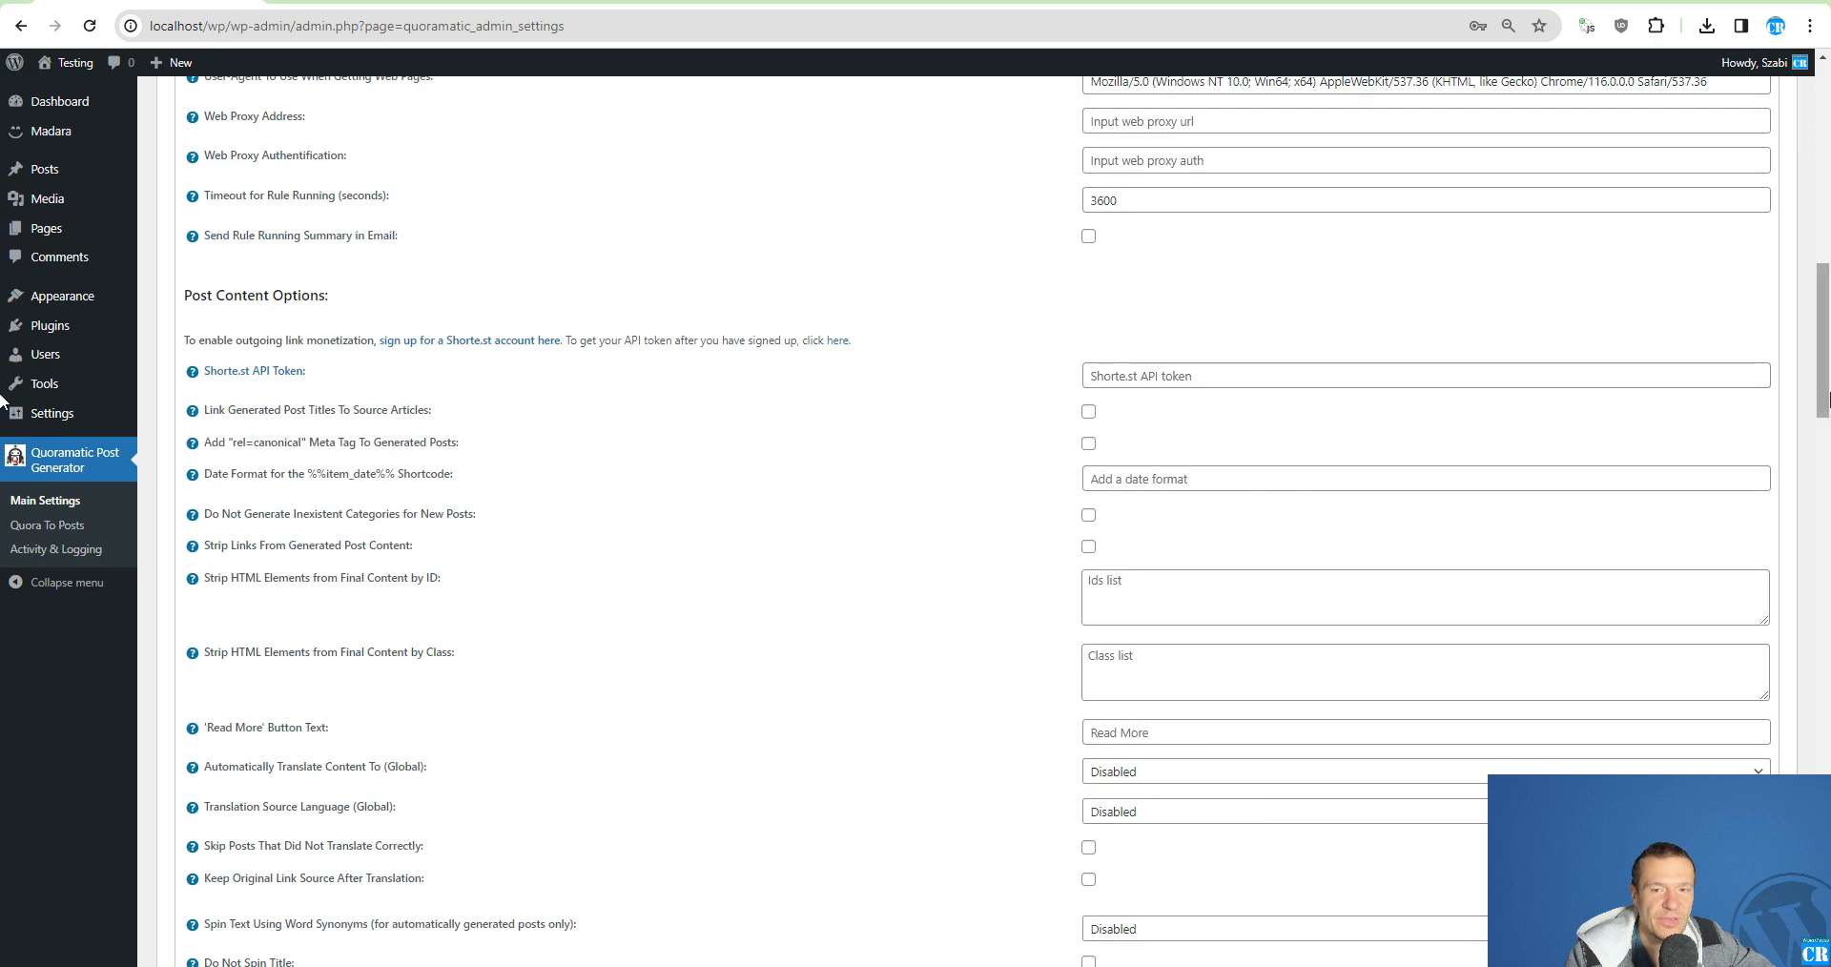
pyautogui.click(215, 859)
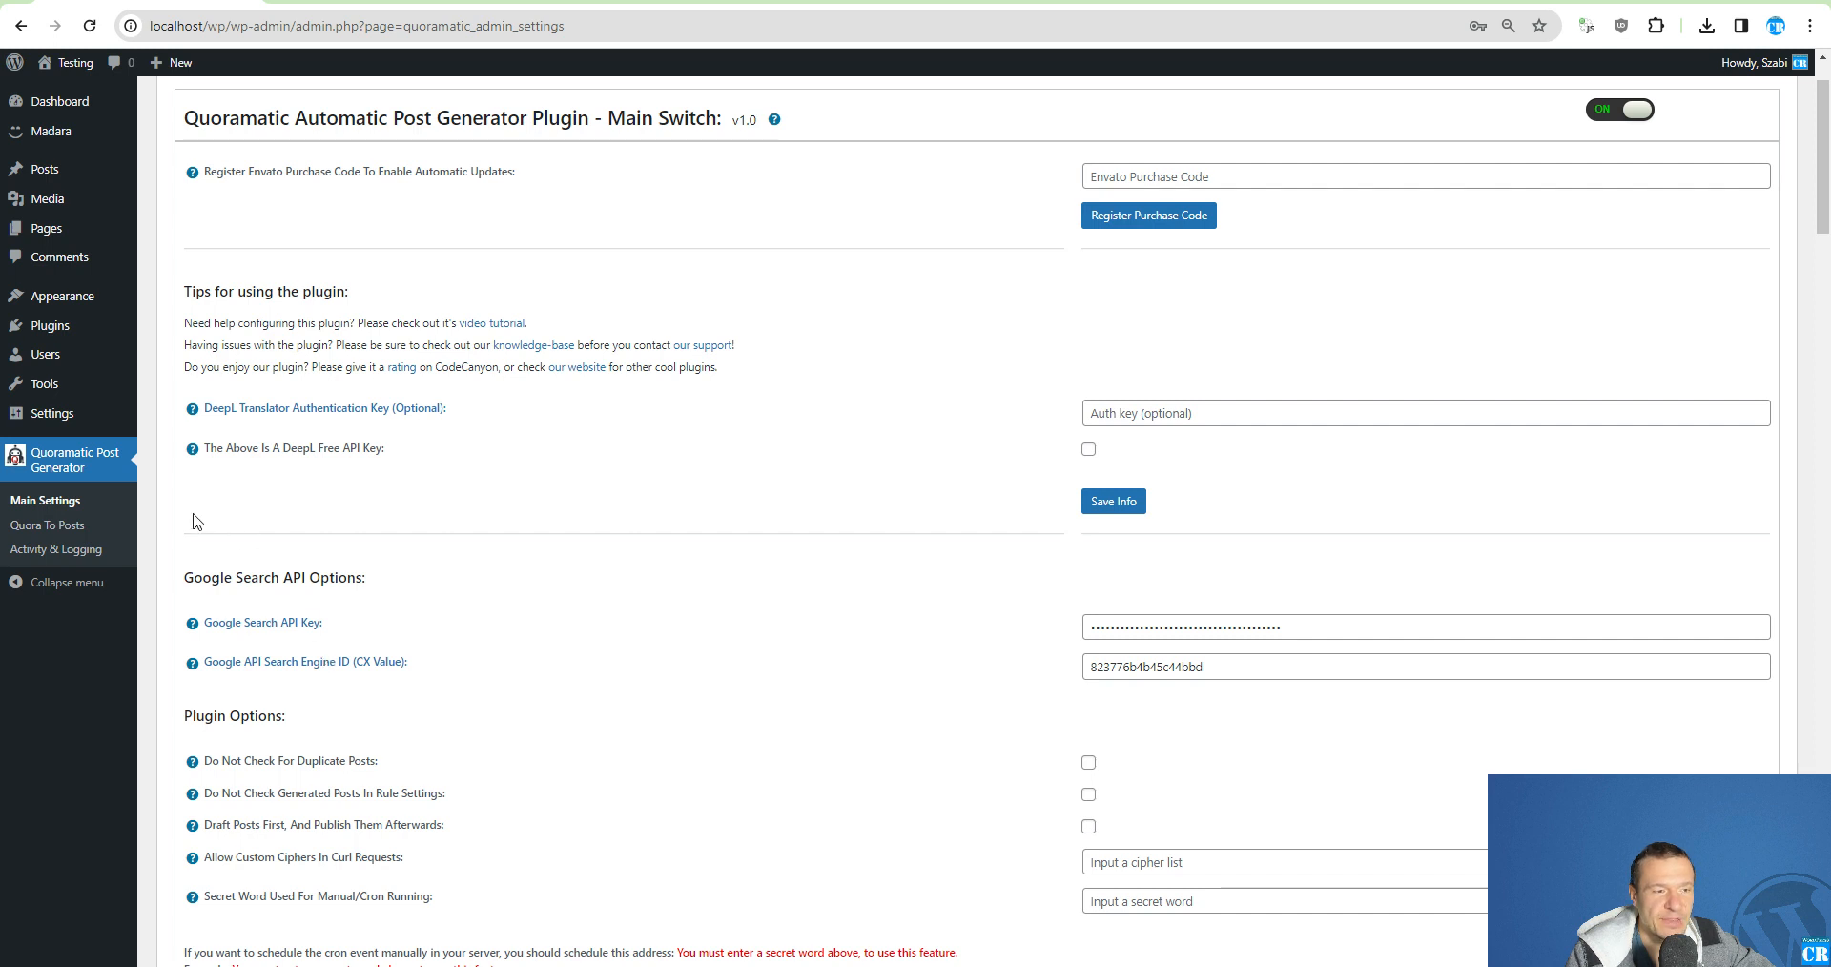
# - Add a Quora To Posts rule with the search query "laptop" and save it
pyautogui.click(29, 527)
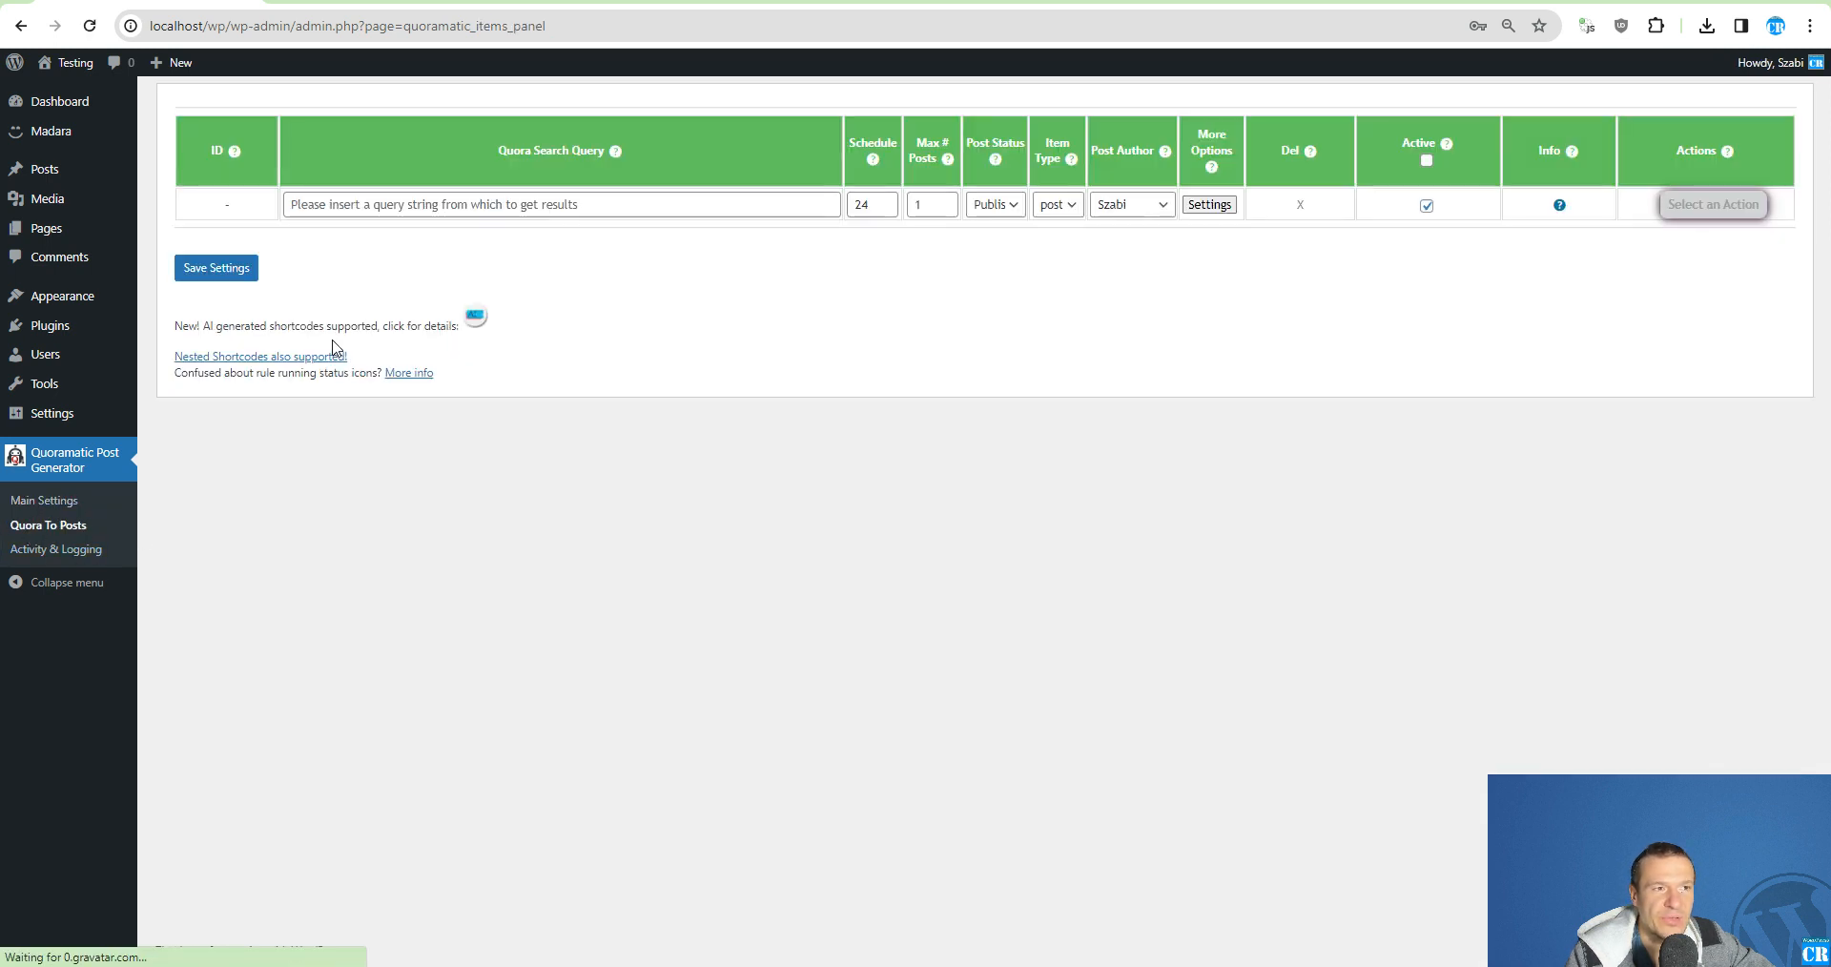
pyautogui.click(341, 203)
pyautogui.click(406, 247)
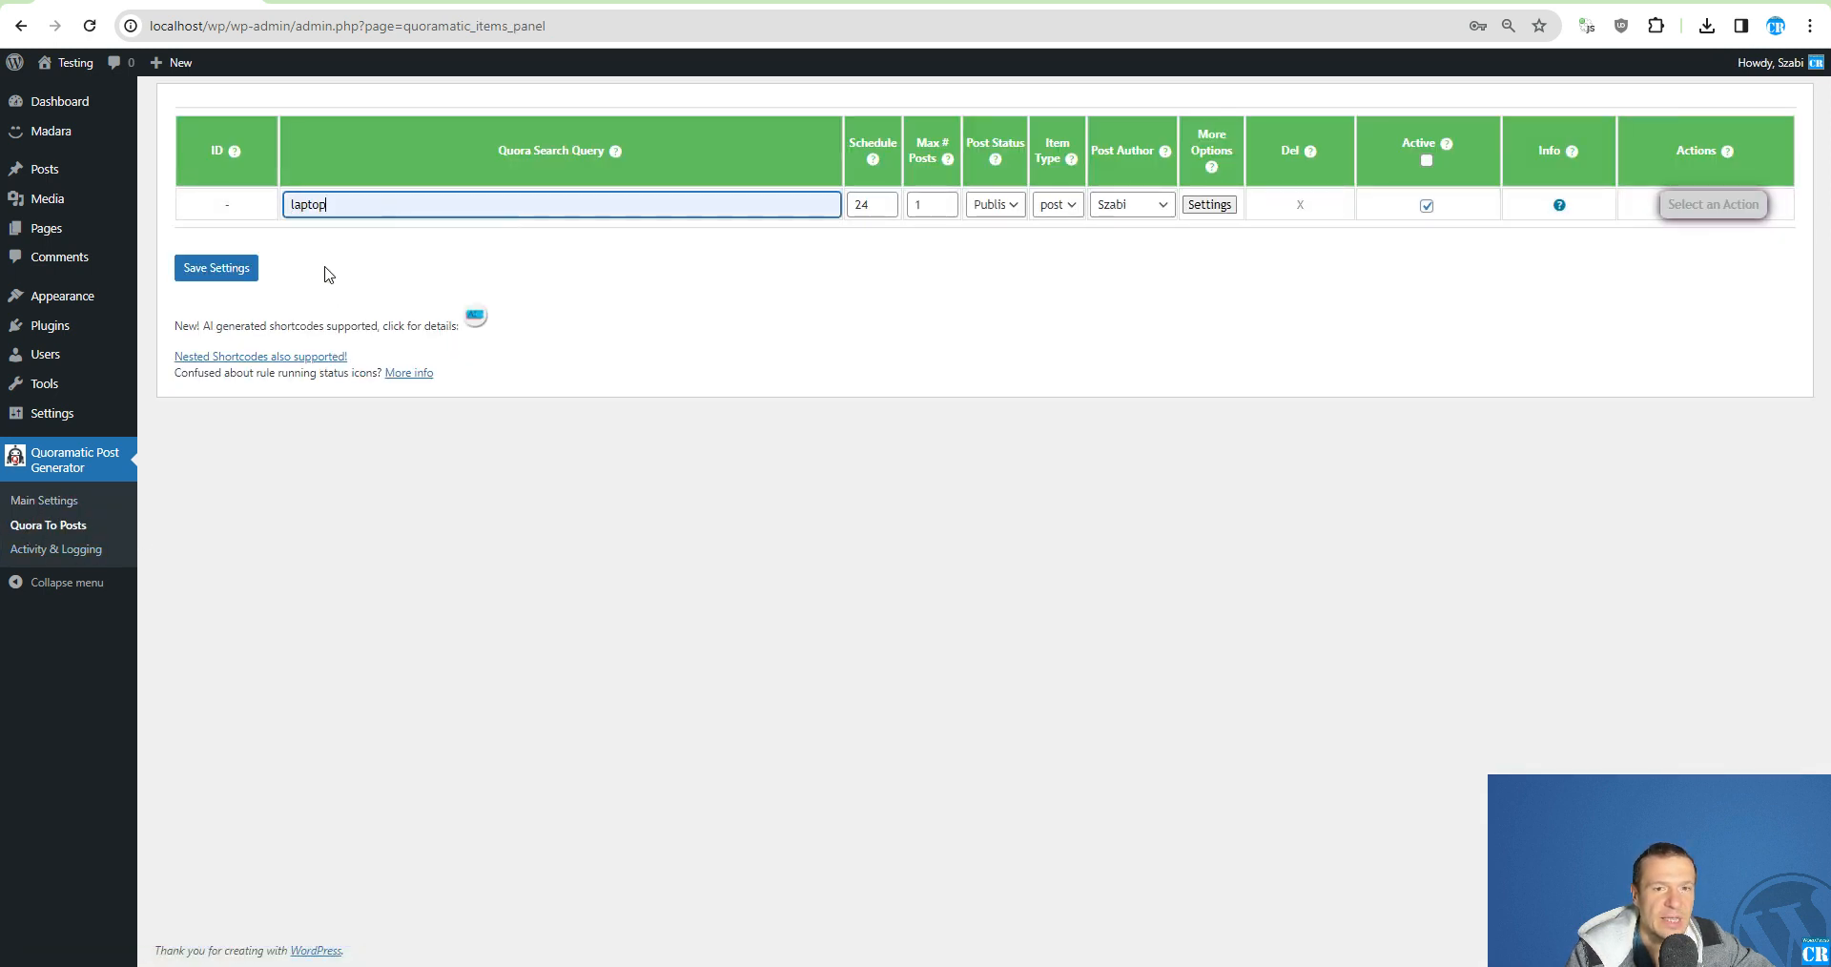
pyautogui.click(222, 269)
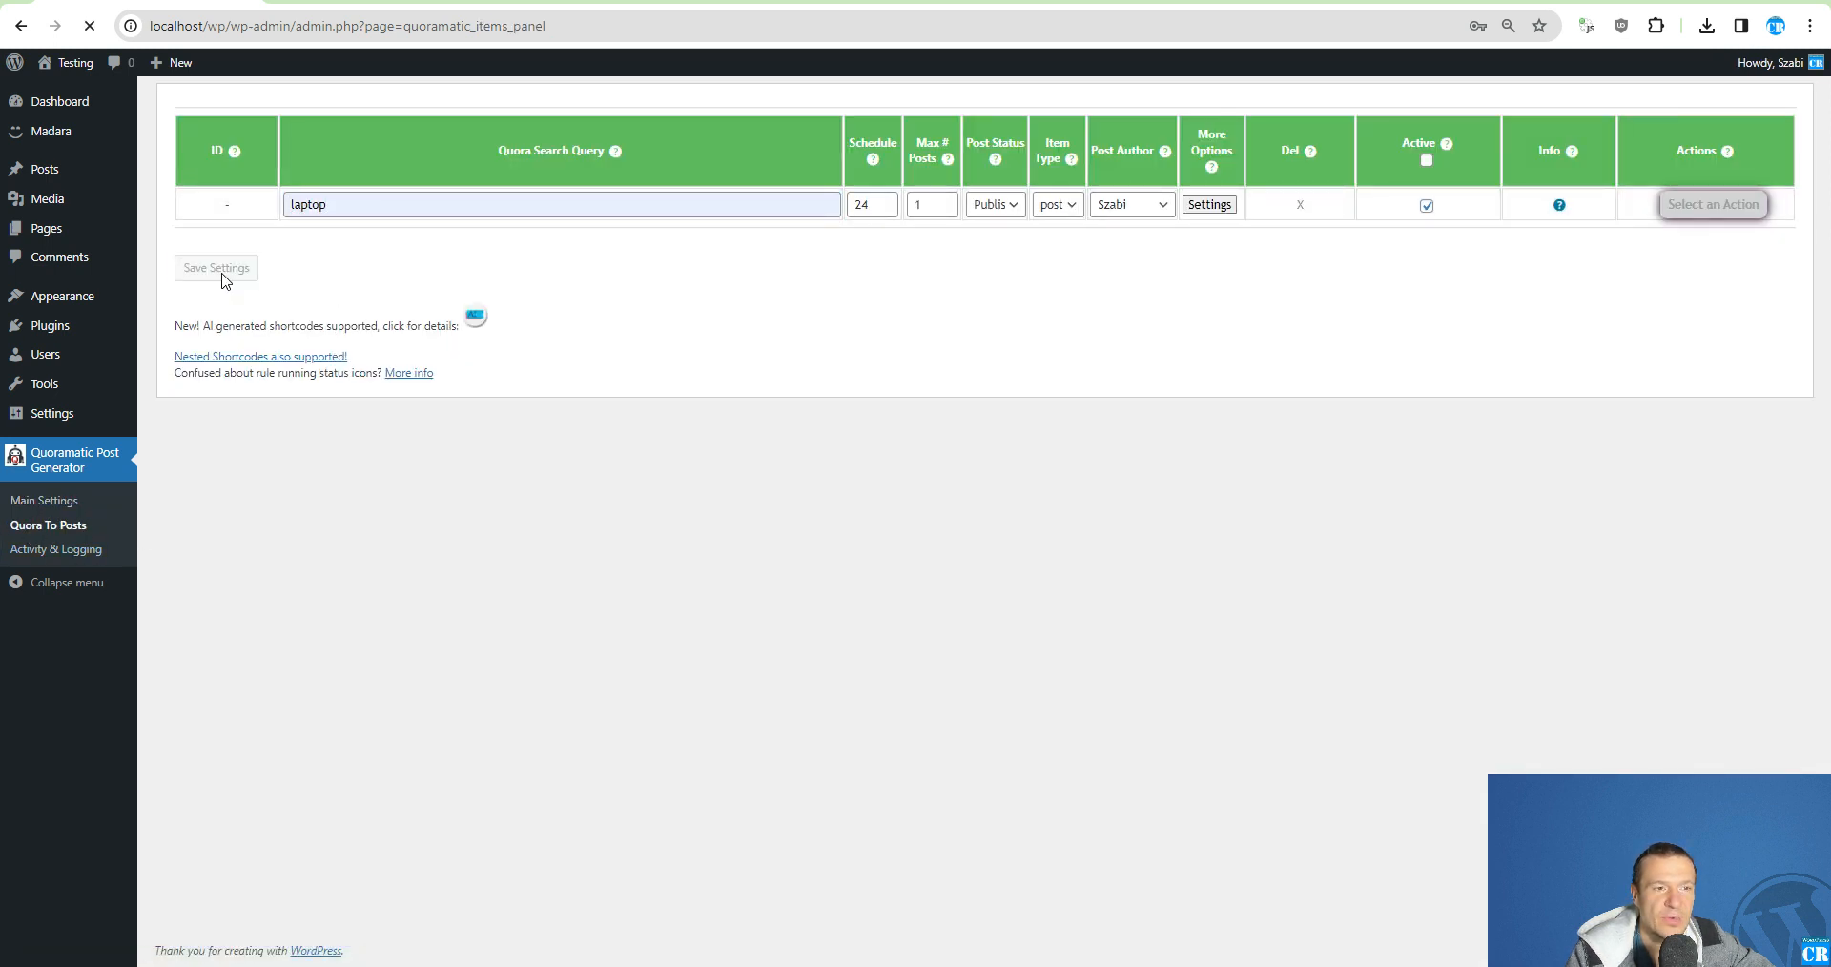
# - Run the "laptop" rule and open the site's front page to check the generated post
pyautogui.click(1712, 204)
pyautogui.click(1526, 232)
pyautogui.press('Return')
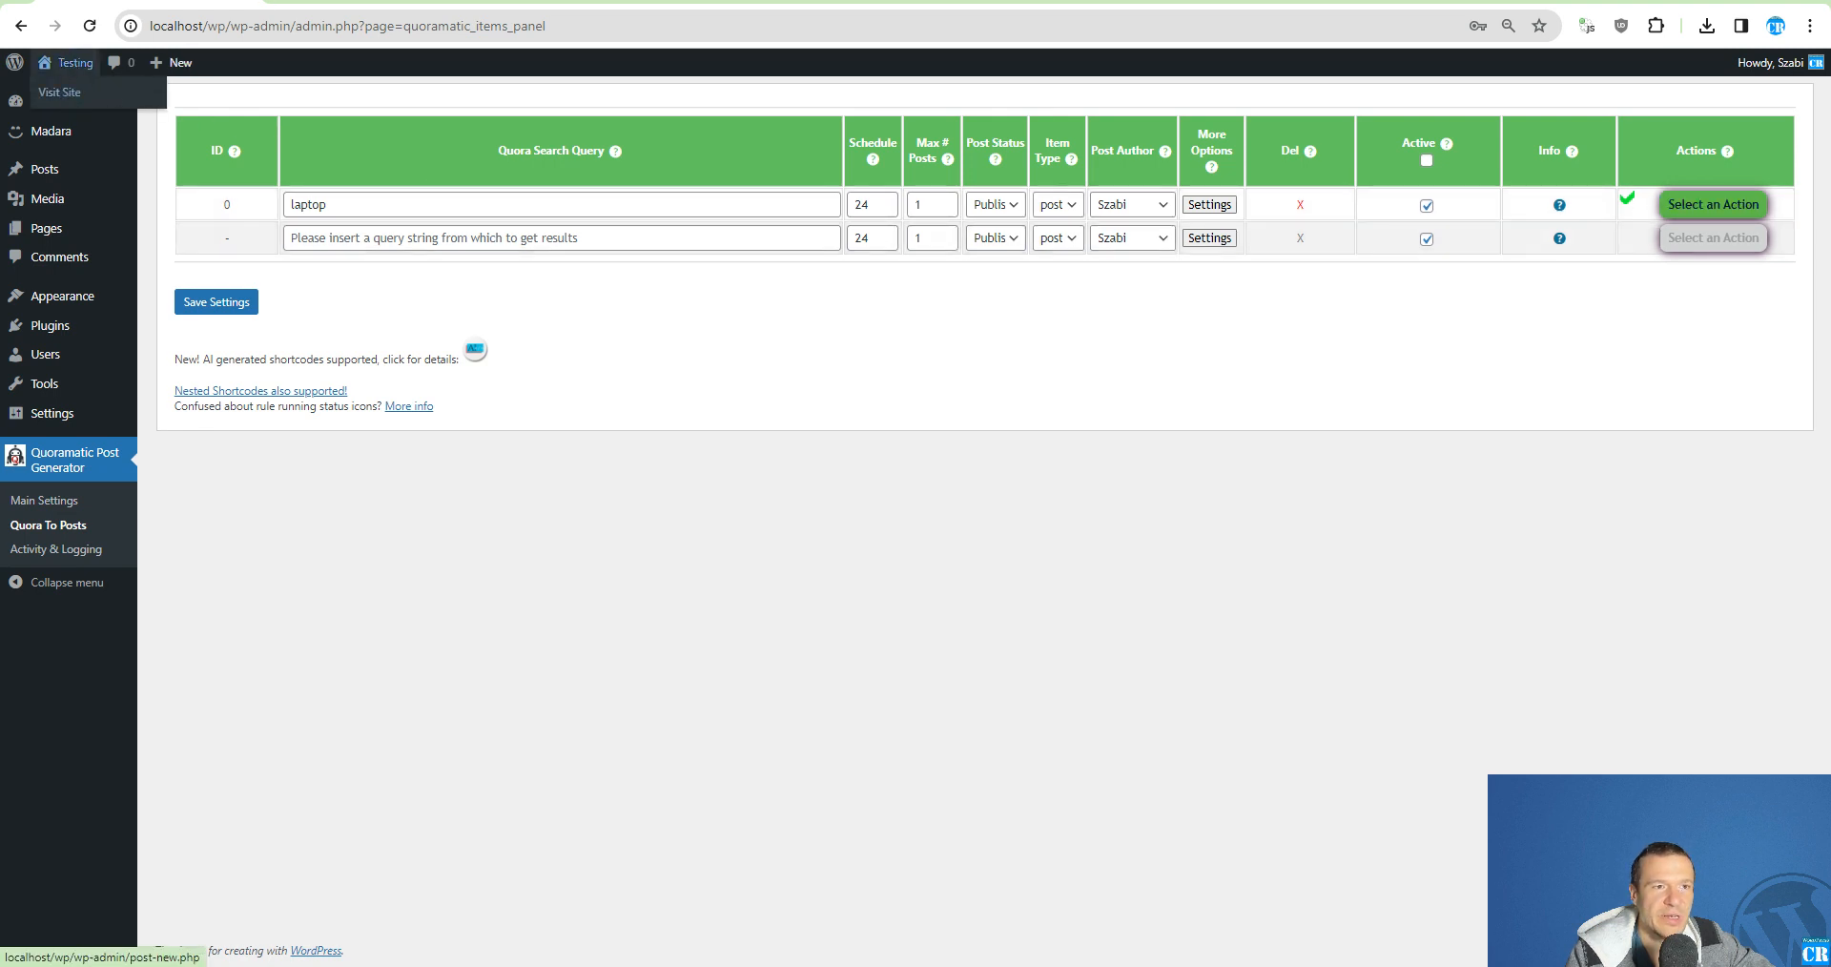
pyautogui.click(534, 1)
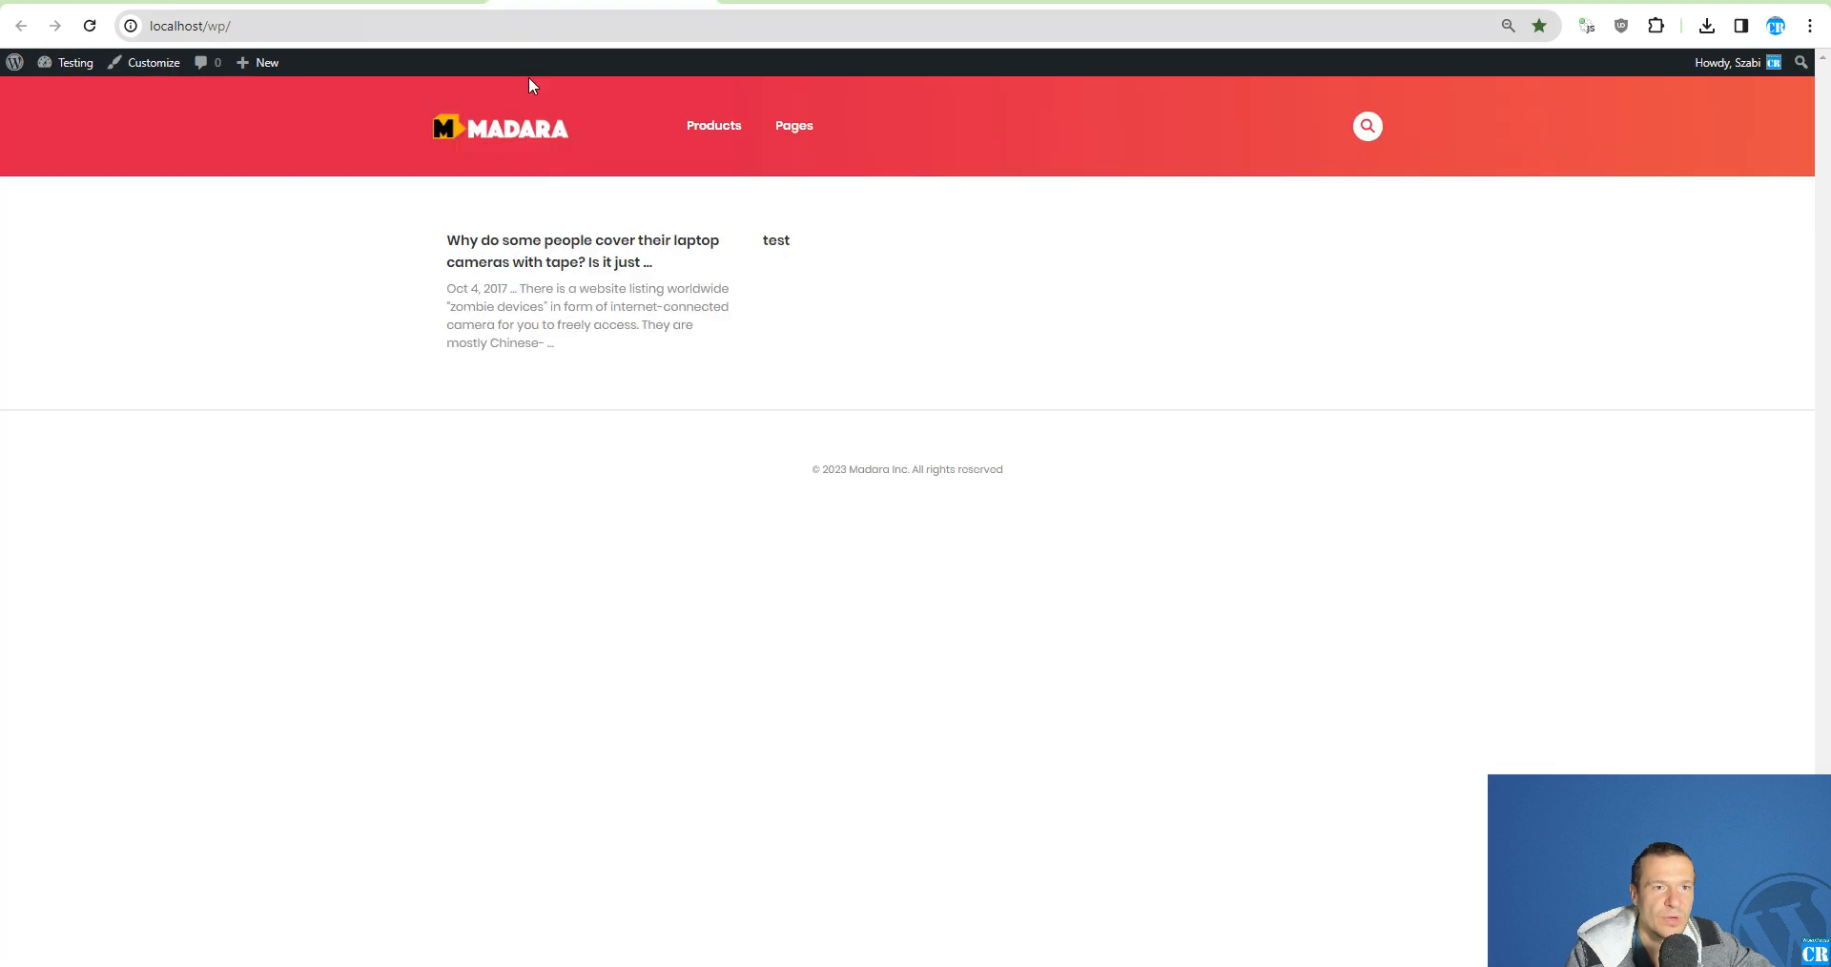
# - Open the generated laptop cameras post, and enable Try to Get More Answer Content (Level 1) for the "laptop" rule, saving the settings
pyautogui.click(527, 248)
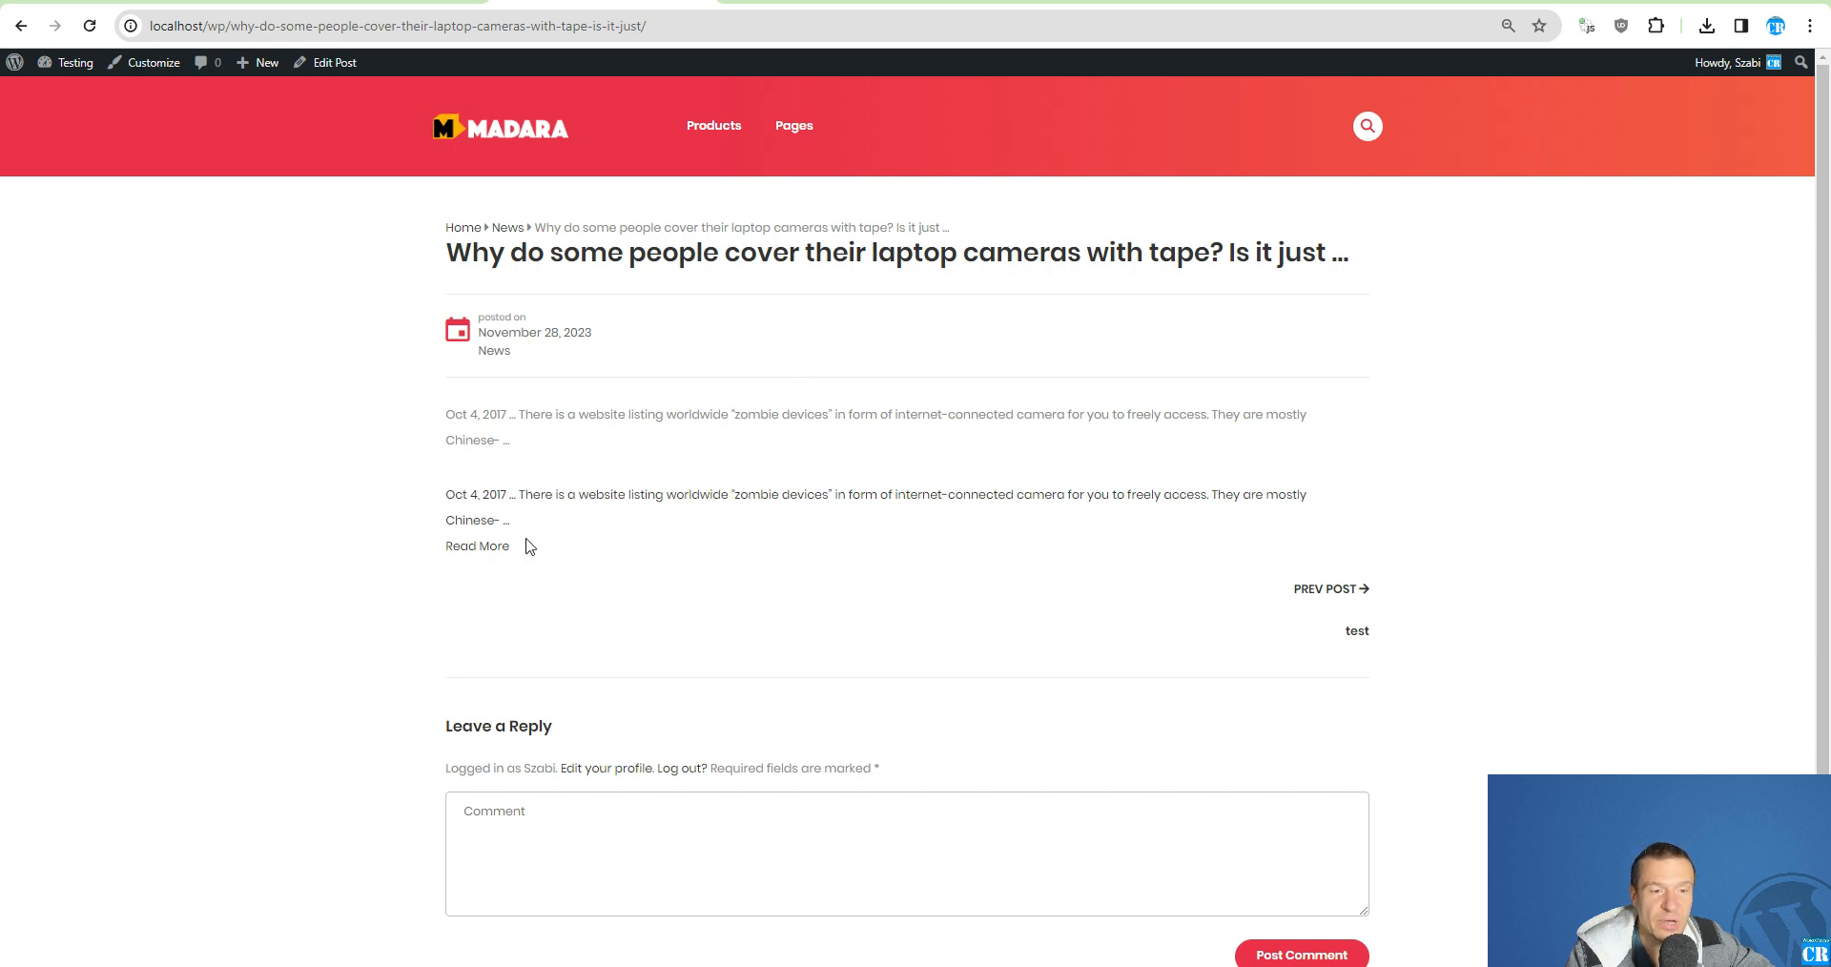
pyautogui.click(191, 1)
pyautogui.click(1210, 204)
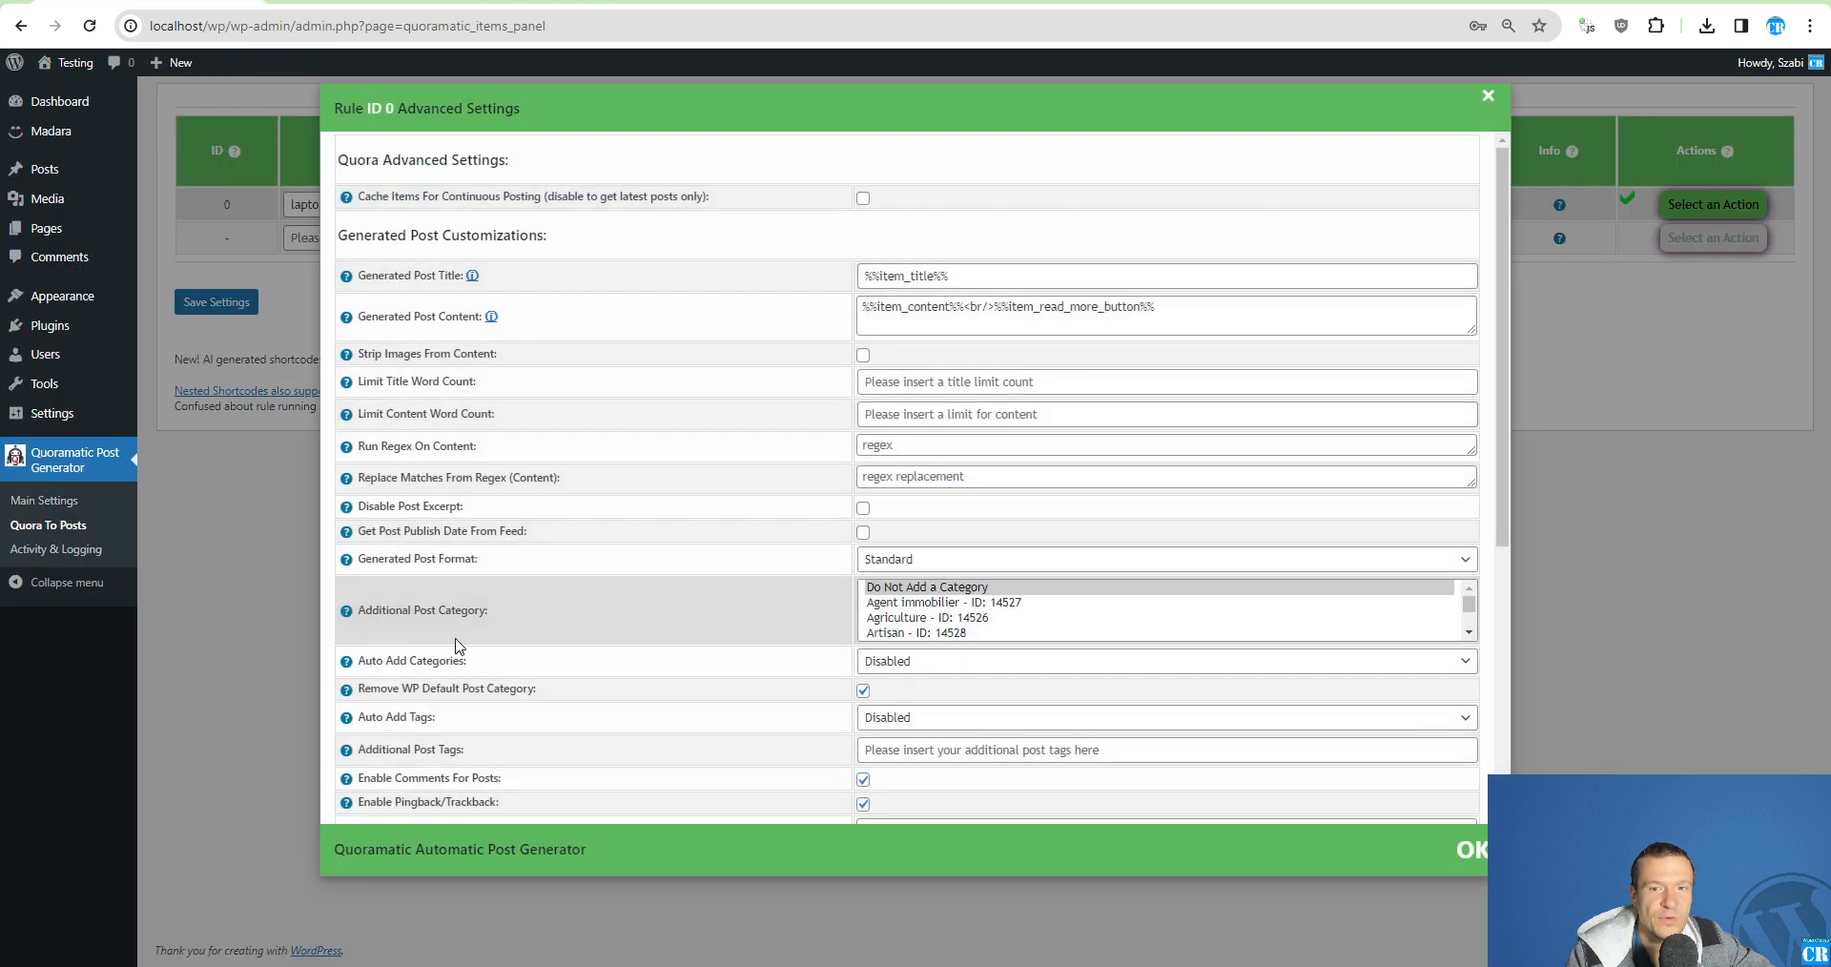
pyautogui.scroll(-5, 801, 627)
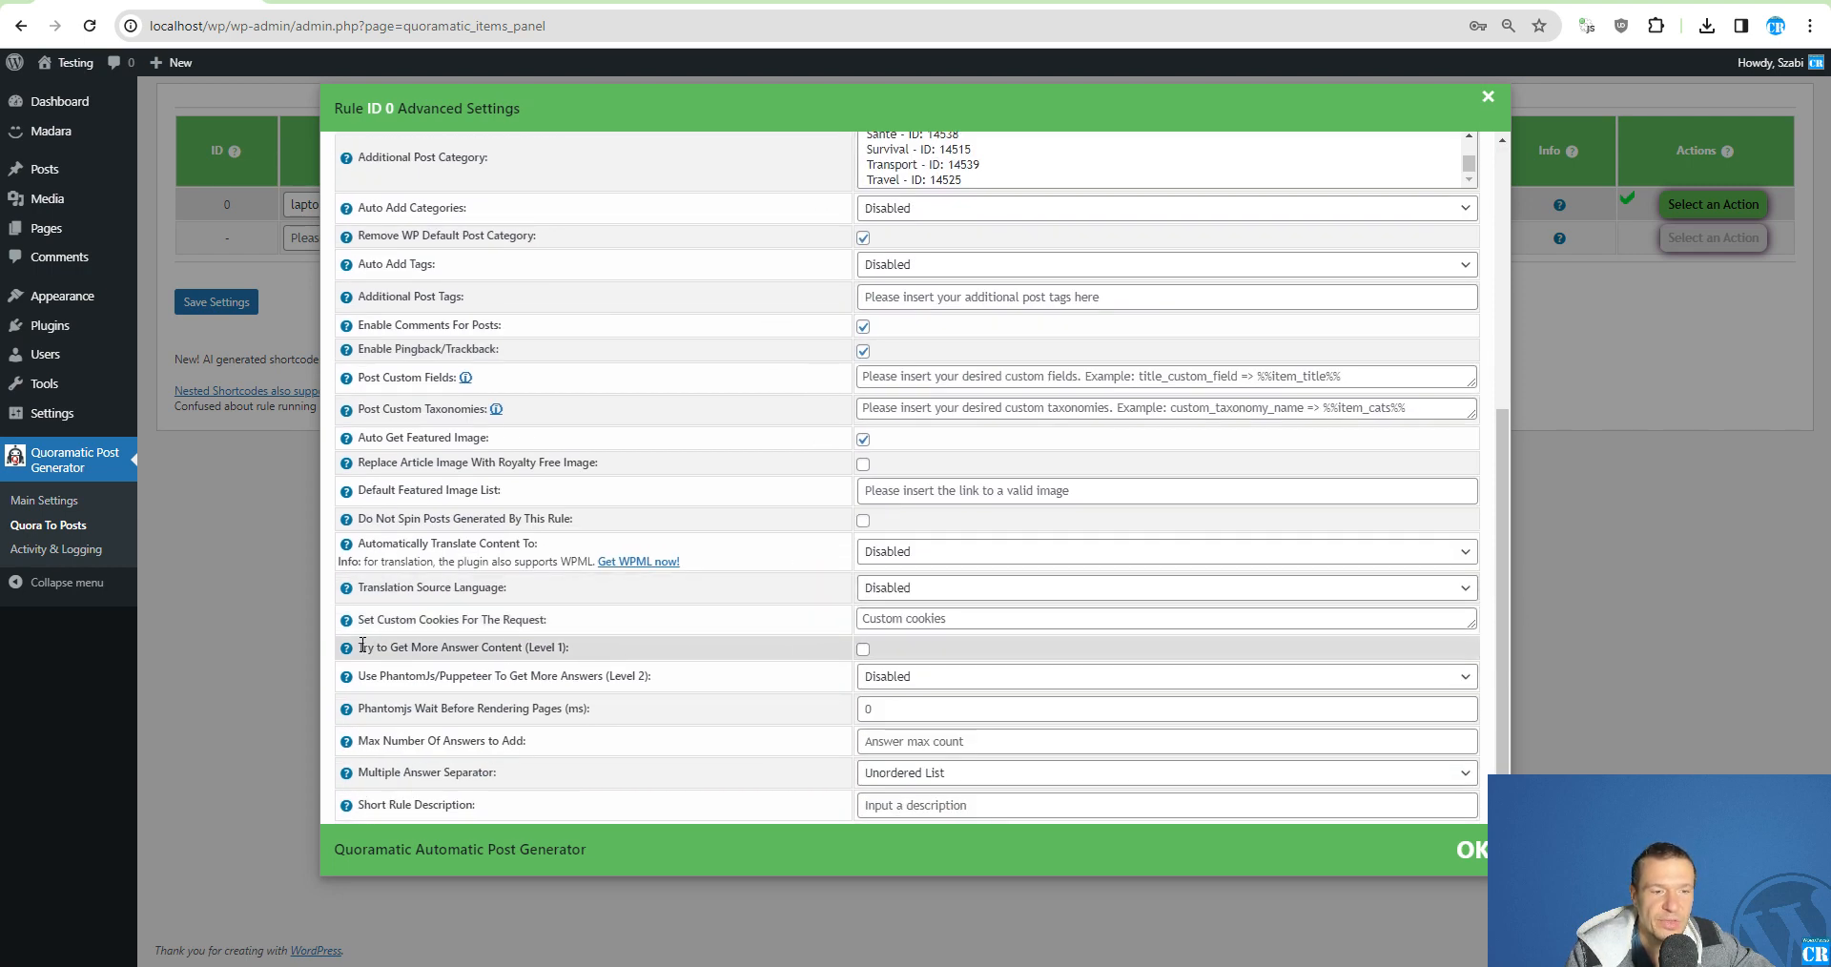
pyautogui.moveTo(362, 645); pyautogui.dragTo(534, 649)
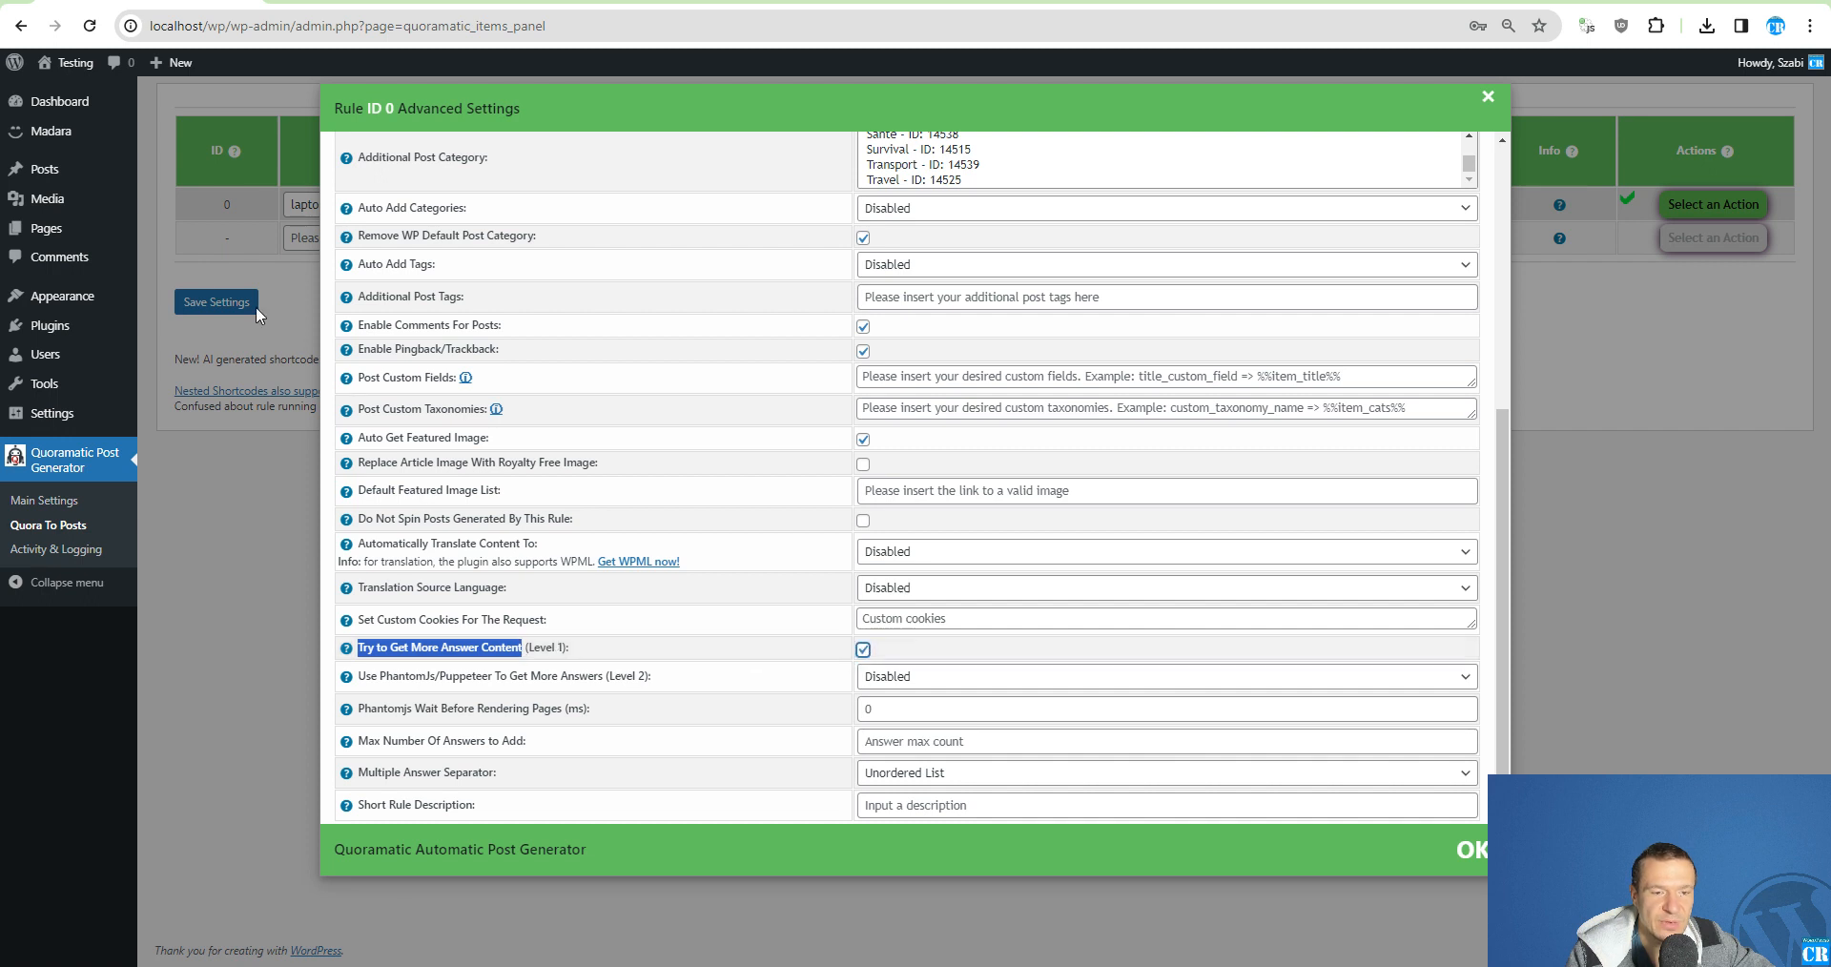
pyautogui.click(211, 303)
pyautogui.click(212, 303)
# - Permanently delete all posts generated by the "laptop" rule and run the rule again
pyautogui.click(1709, 205)
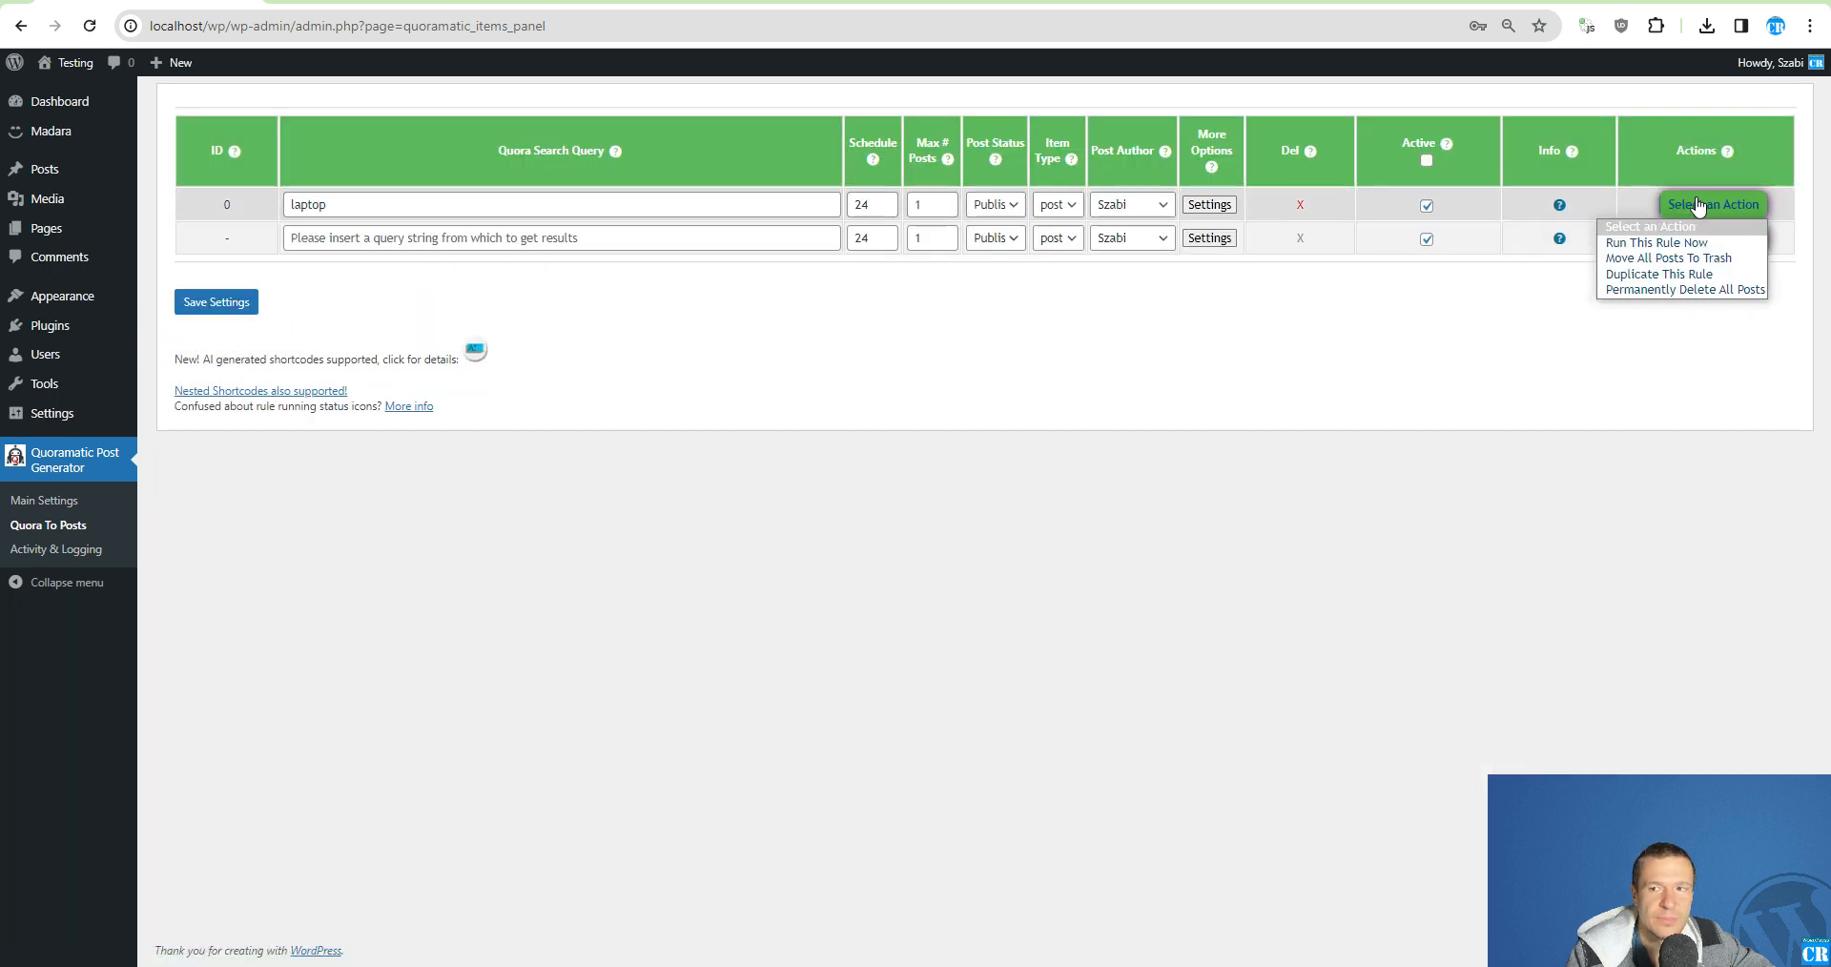
pyautogui.click(1667, 291)
pyautogui.press('Return')
pyautogui.click(1680, 205)
pyautogui.click(1676, 244)
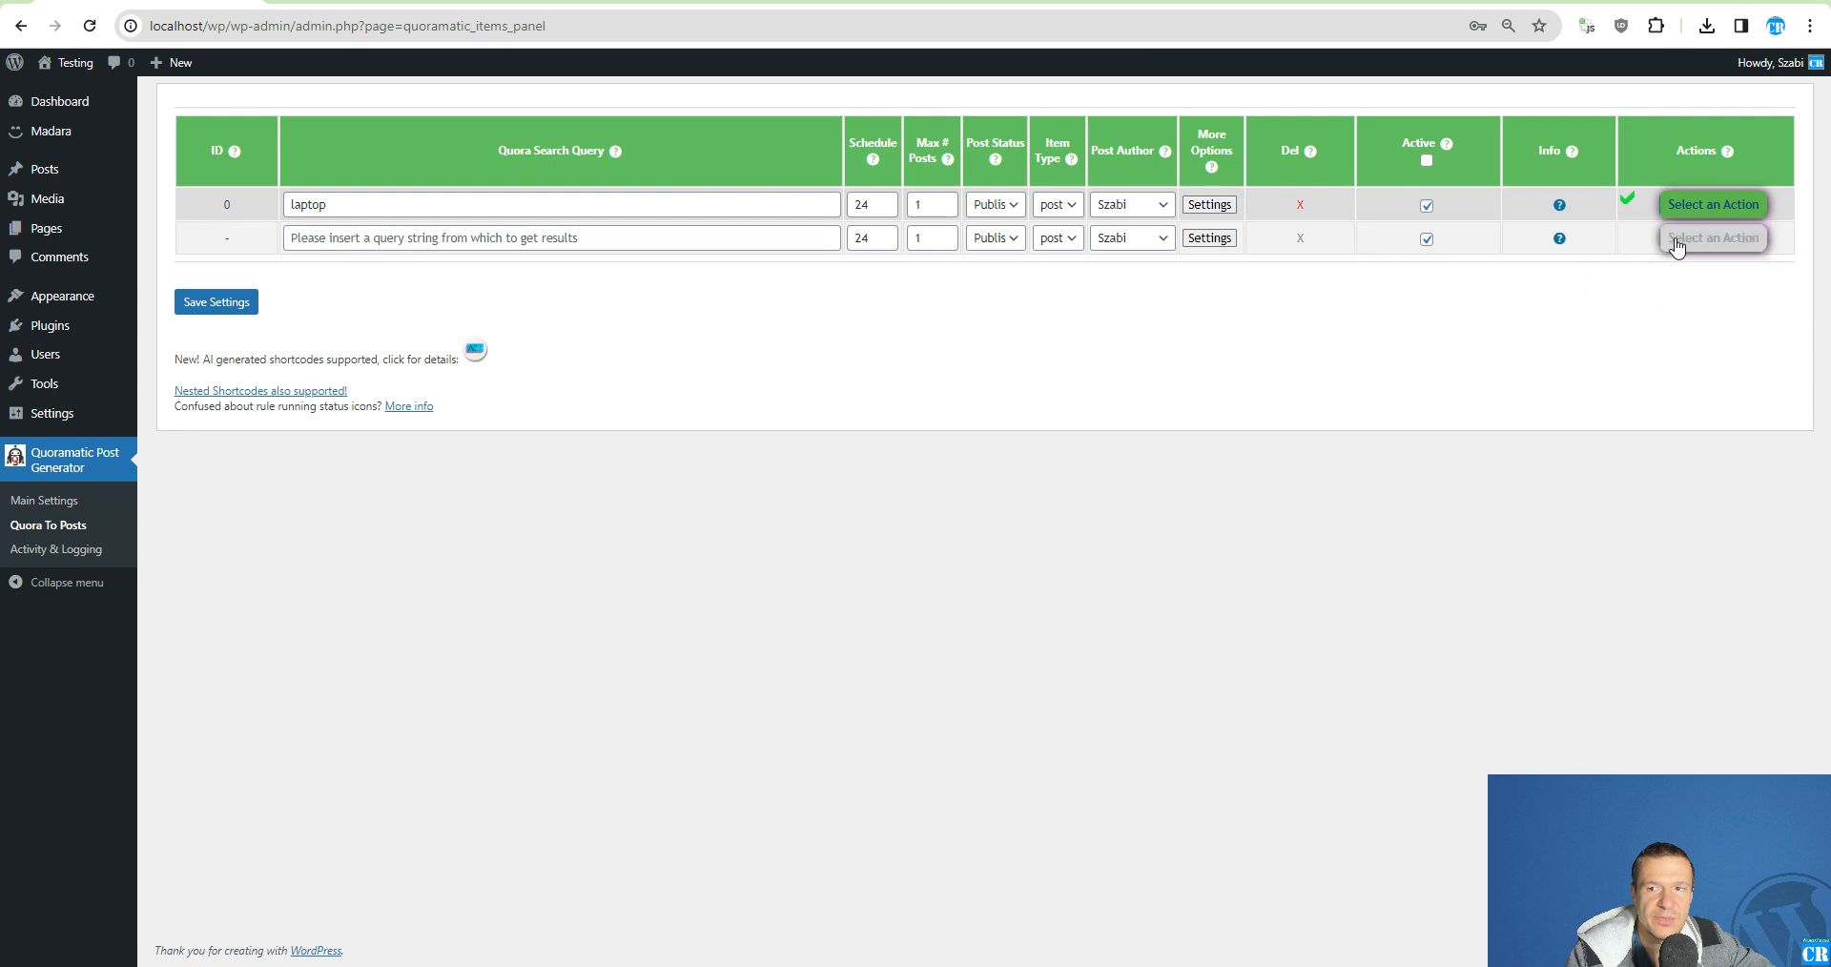
pyautogui.press('Return')
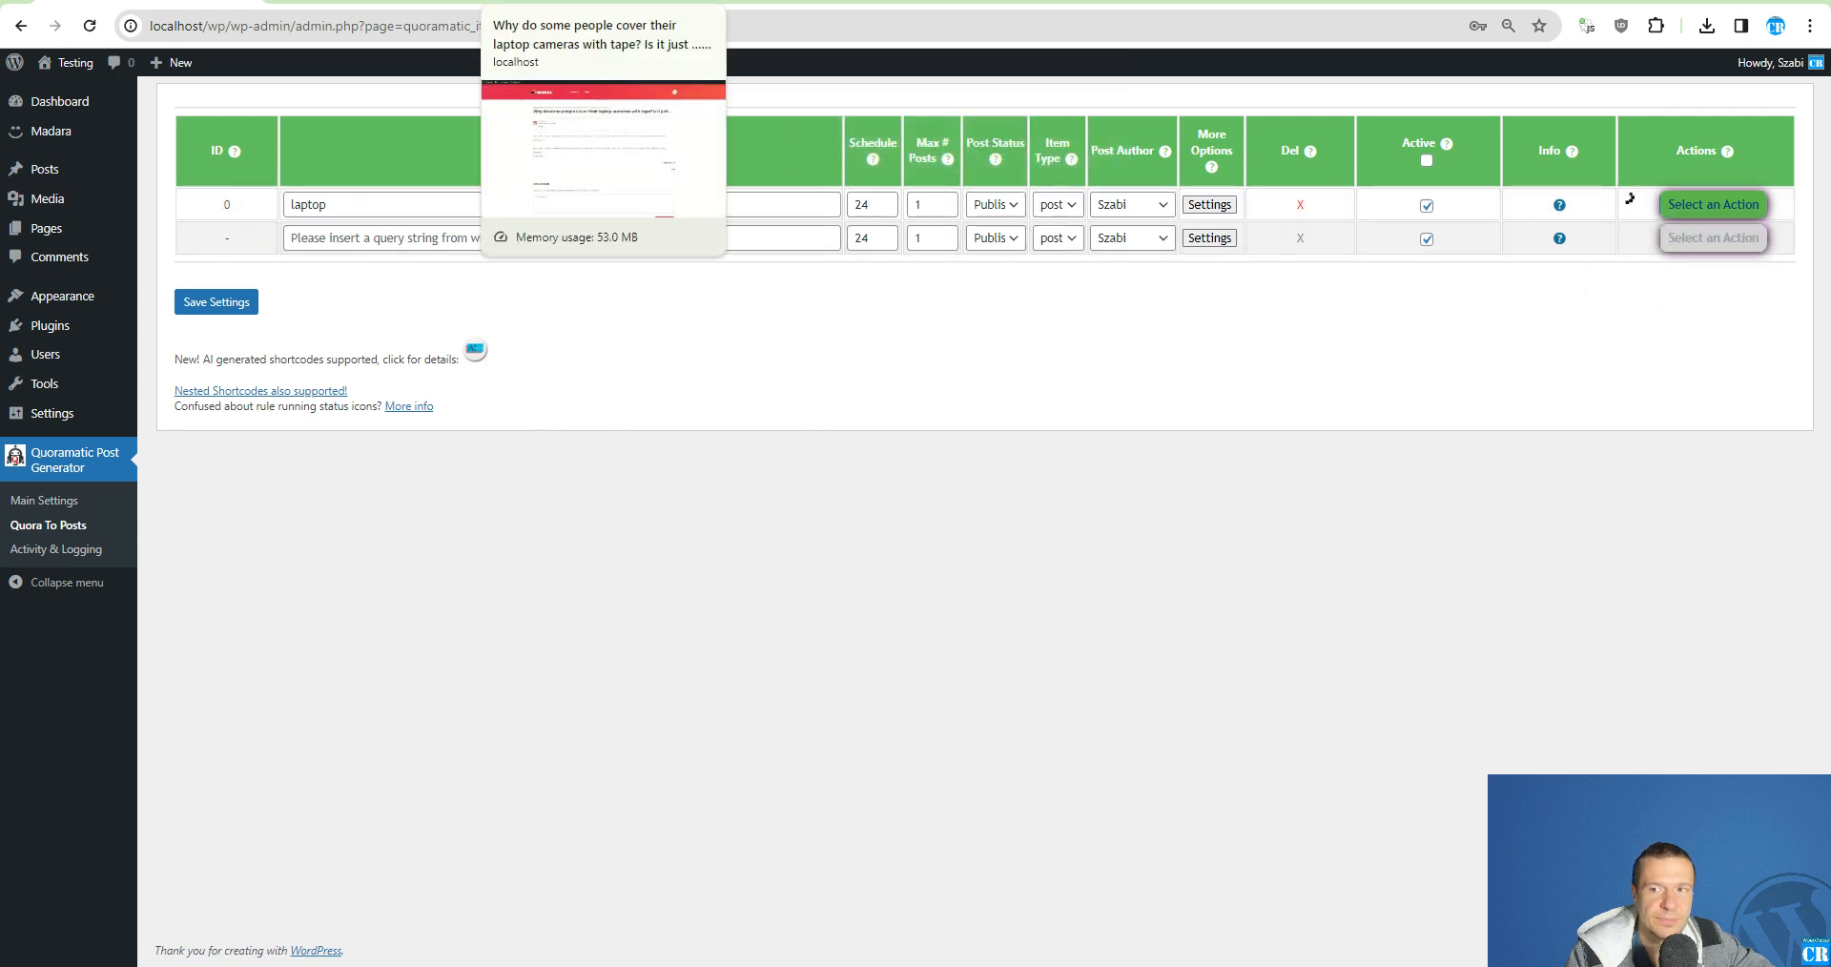
# - Reload the generated laptop cameras post and examine its answer content
pyautogui.click(601, 2)
pyautogui.click(89, 26)
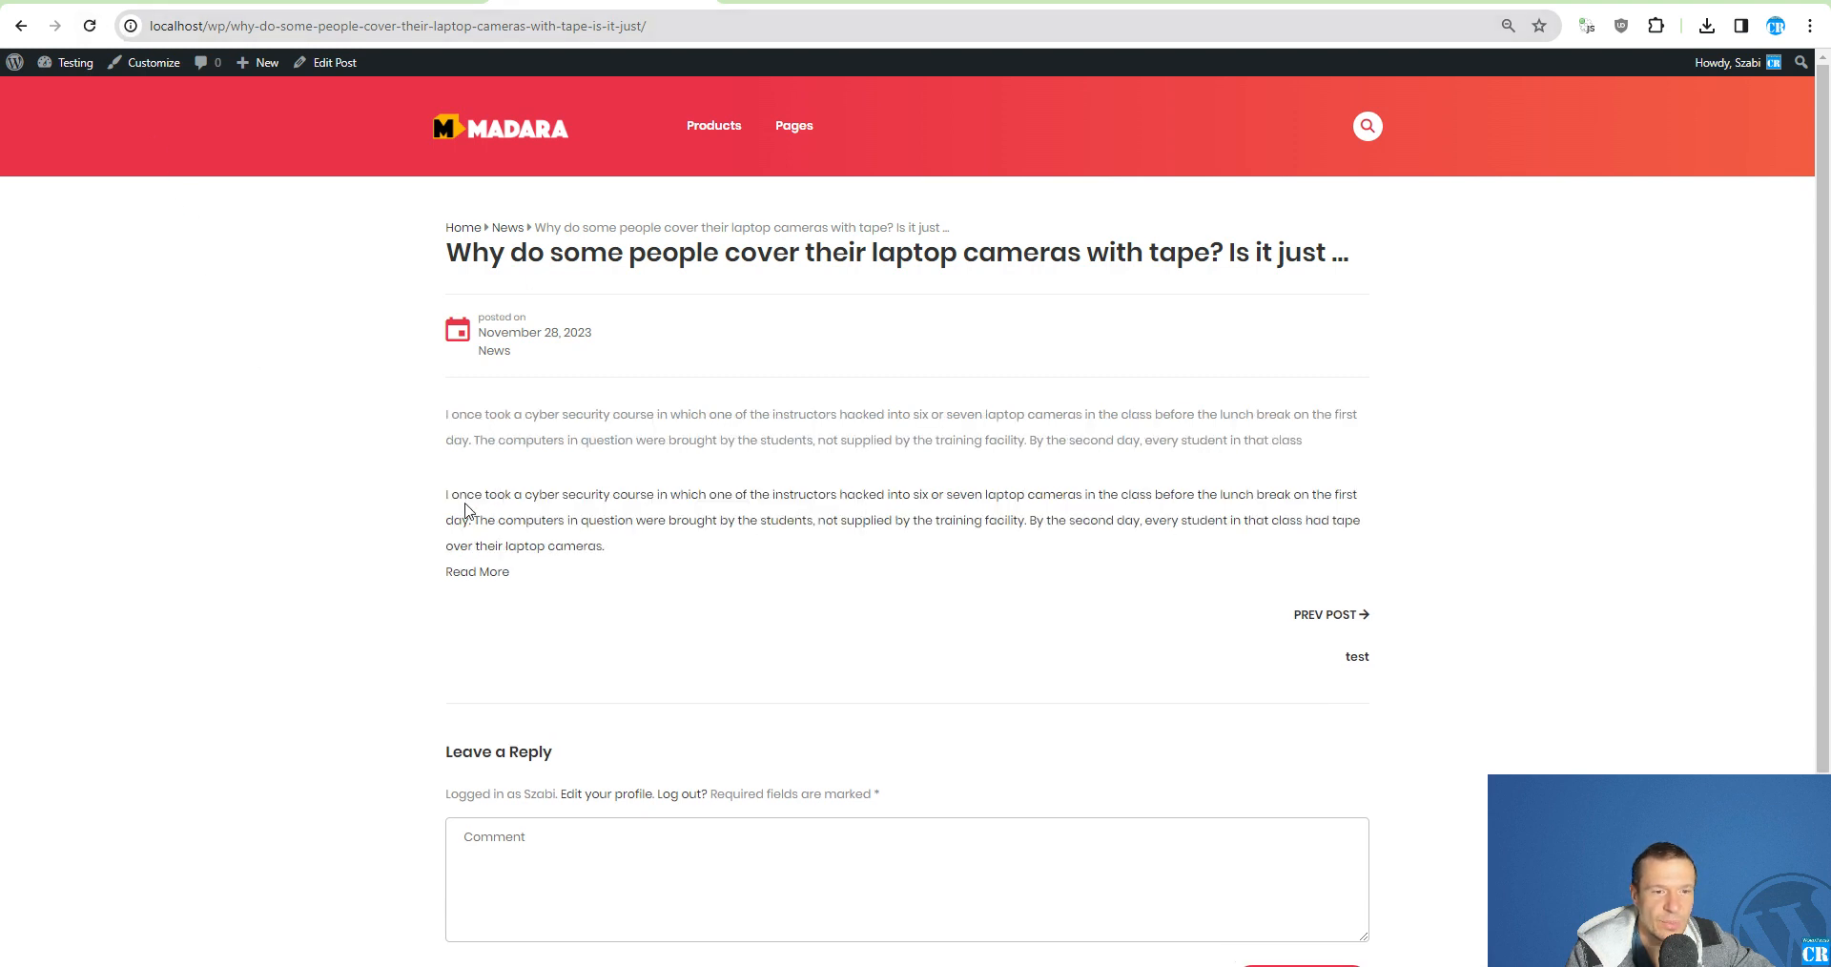
pyautogui.moveTo(629, 555); pyautogui.dragTo(435, 505)
pyautogui.click(428, 519)
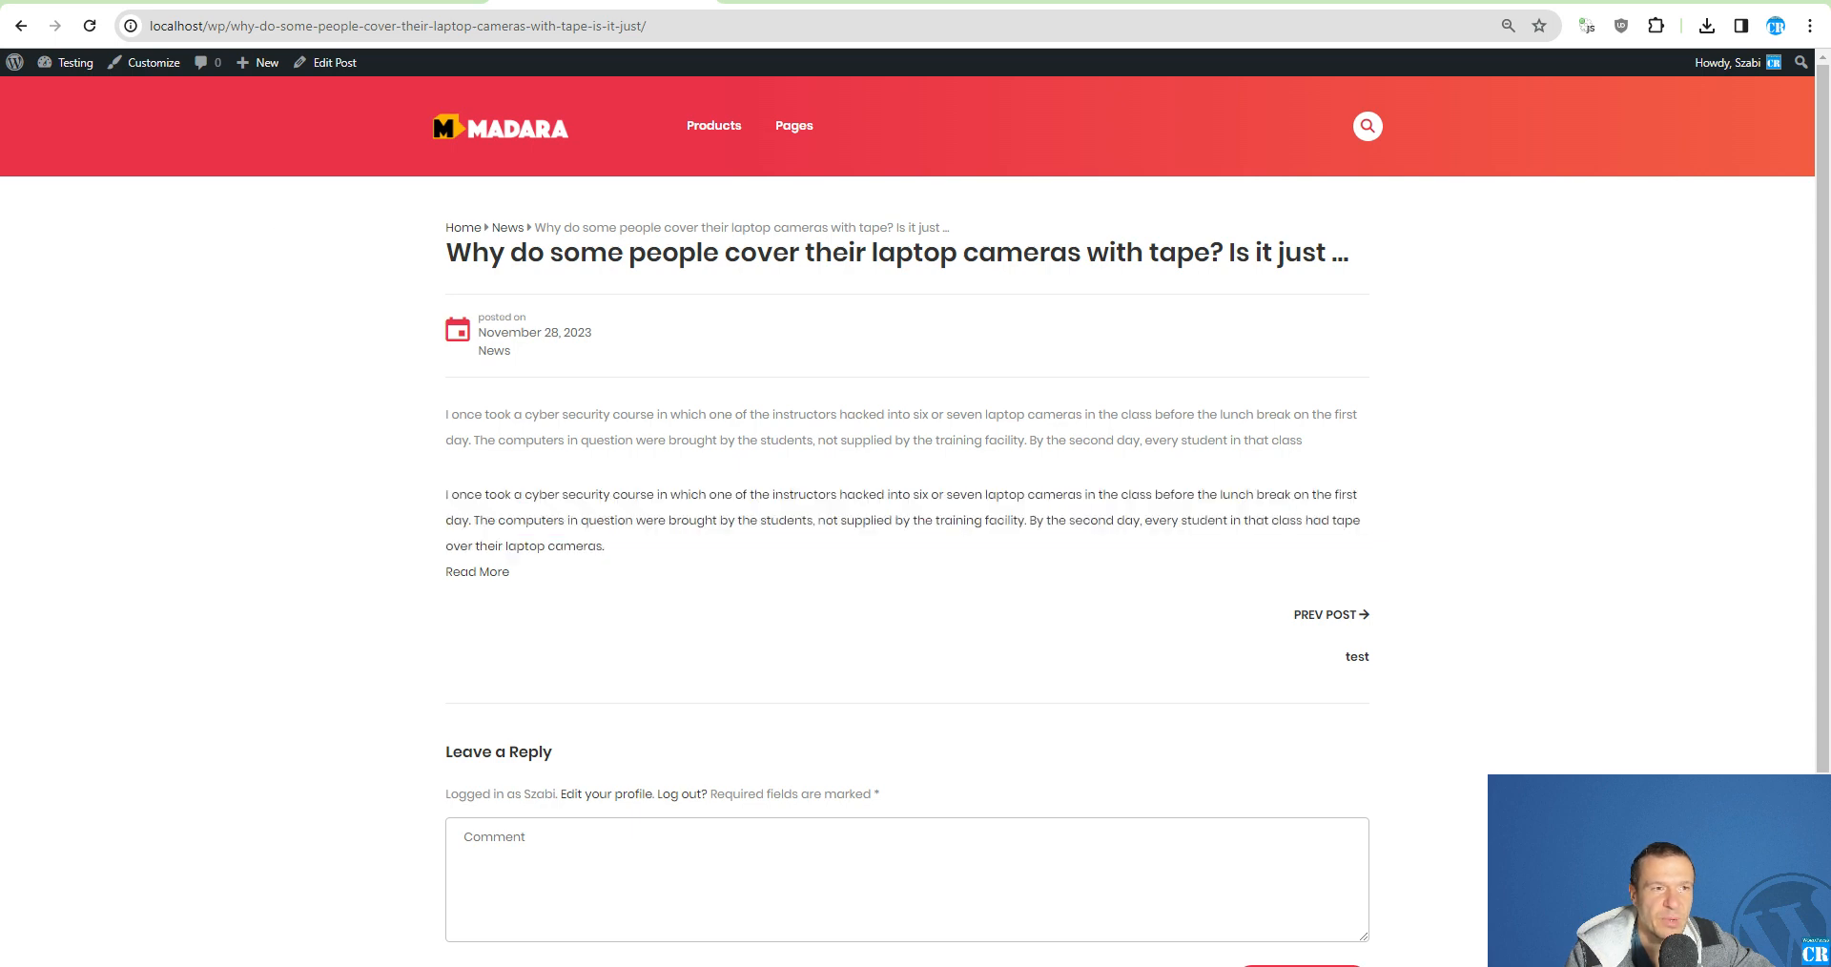
# - Set Use PhantomJs/Puppeteer To Get More Answers (Level 2) to Use Puppeteer for the "laptop" rule and save the settings
pyautogui.click(151, 2)
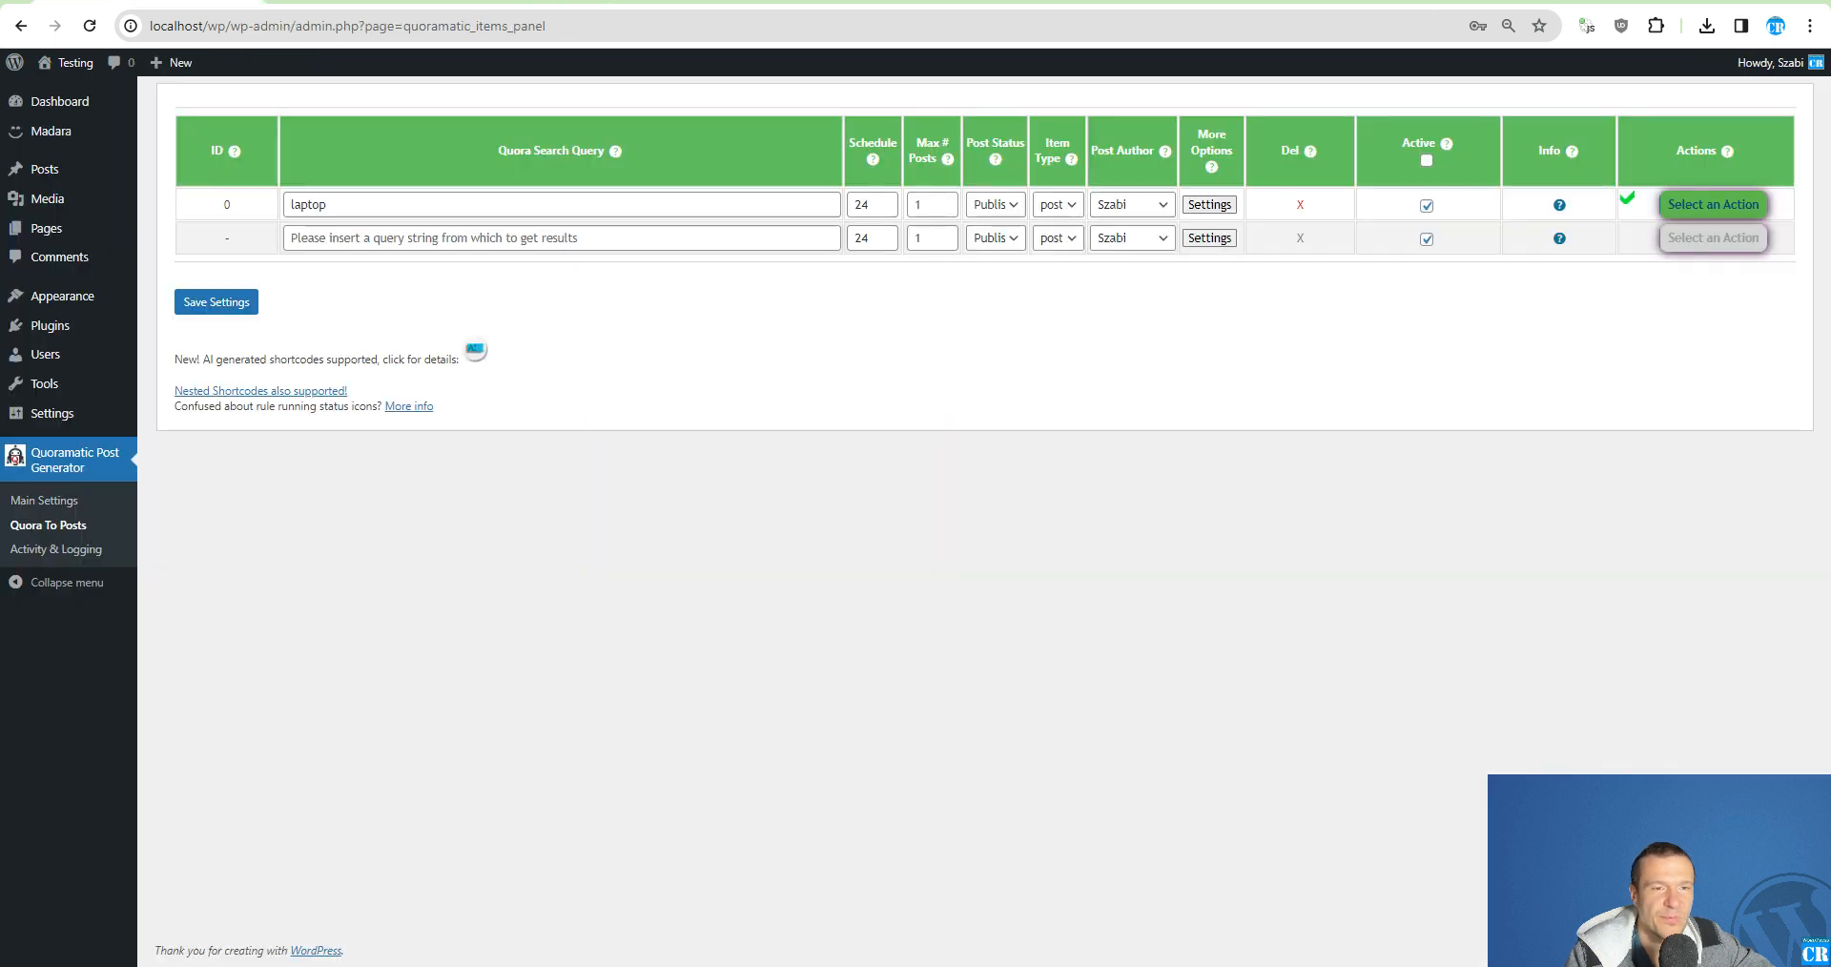
pyautogui.click(1188, 208)
pyautogui.scroll(-5, 715, 572)
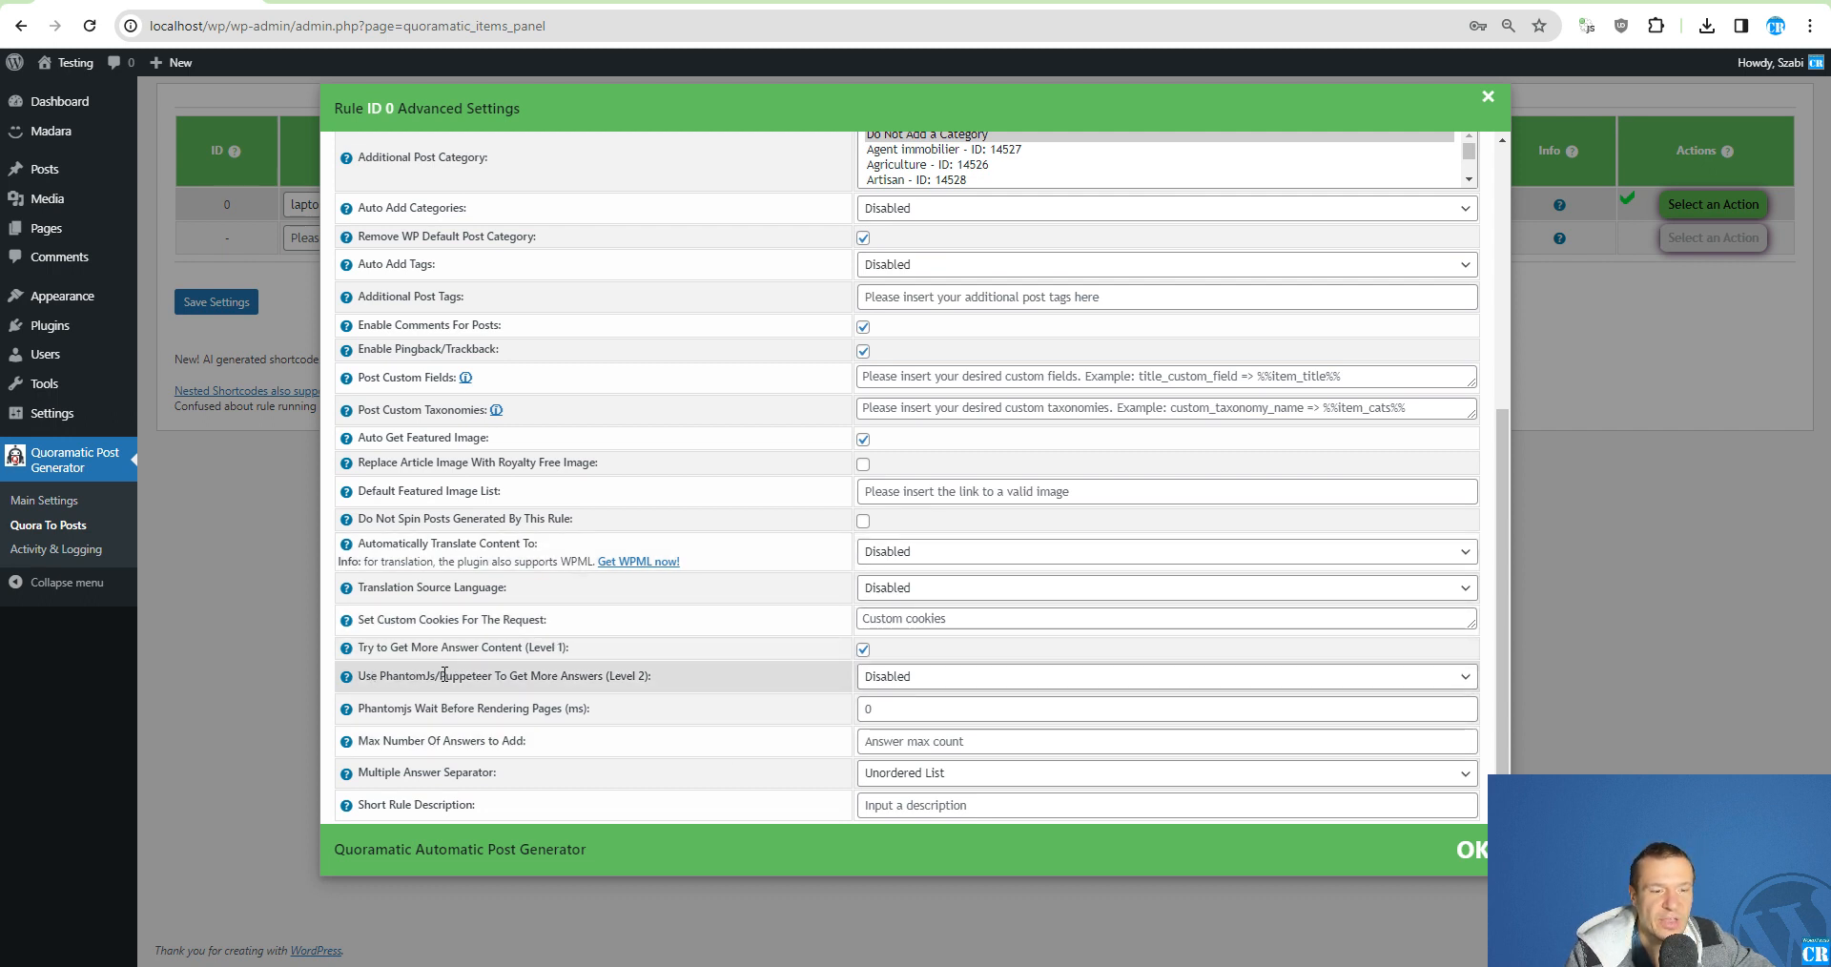
pyautogui.moveTo(444, 675); pyautogui.dragTo(496, 678)
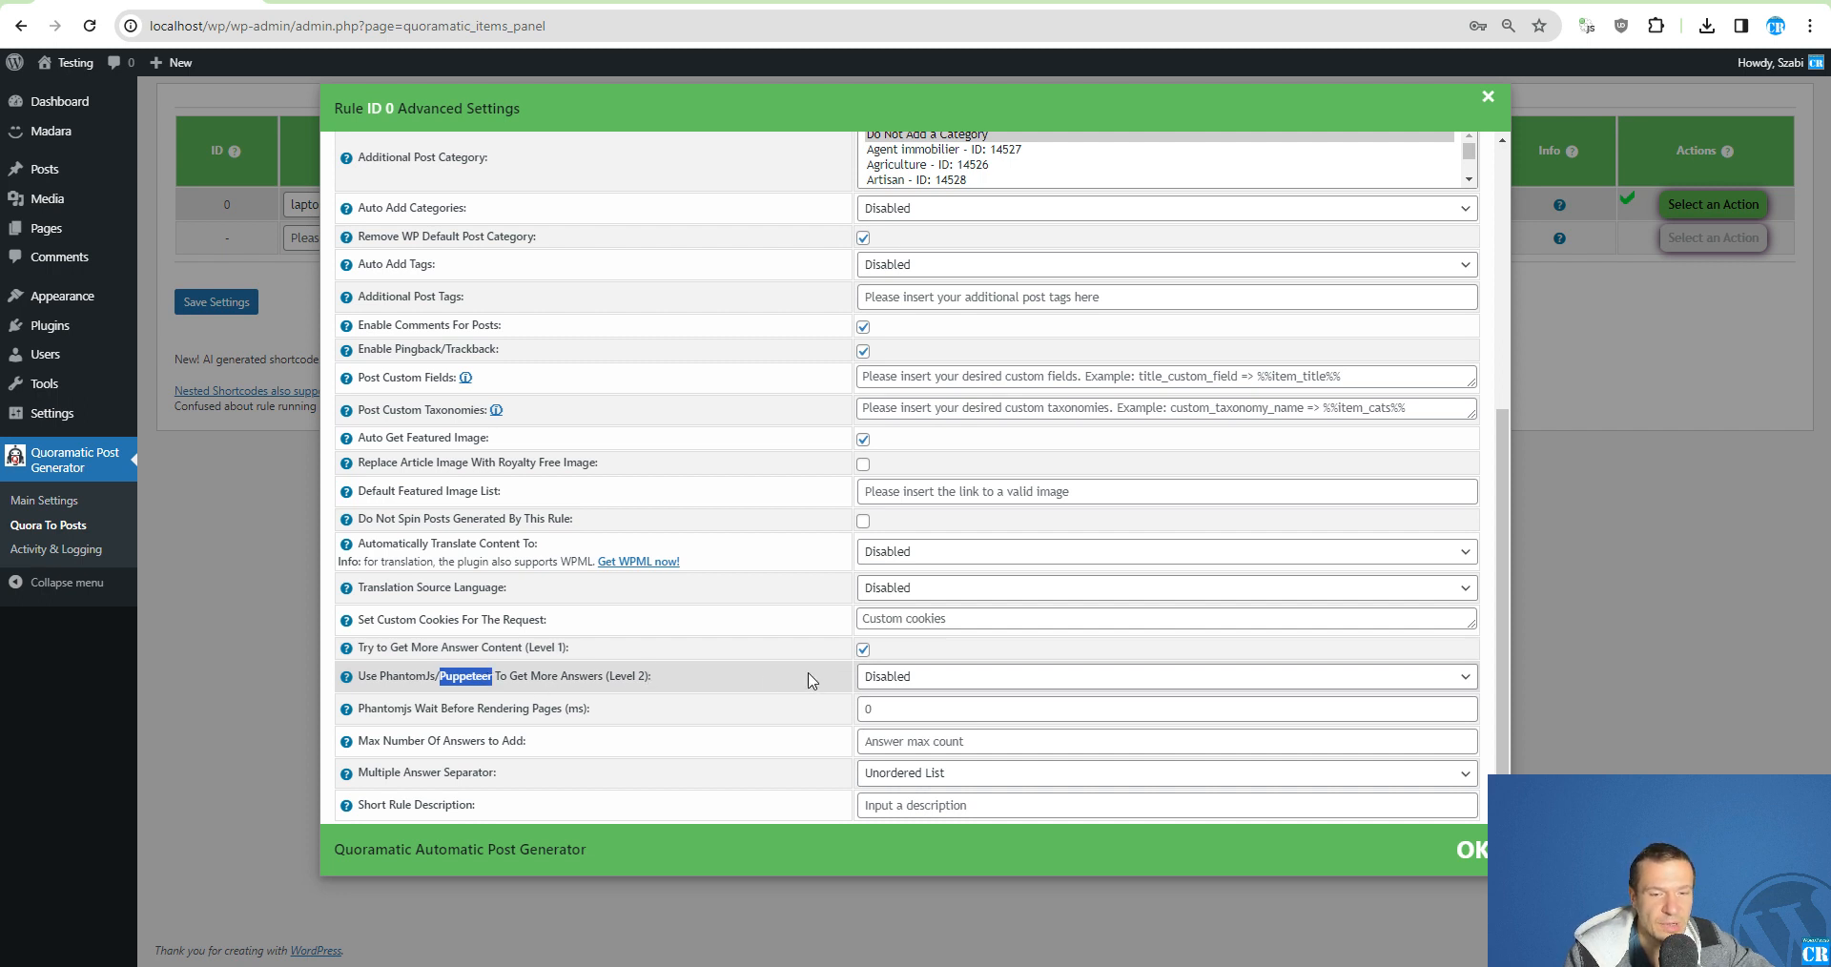
pyautogui.click(864, 679)
pyautogui.click(885, 729)
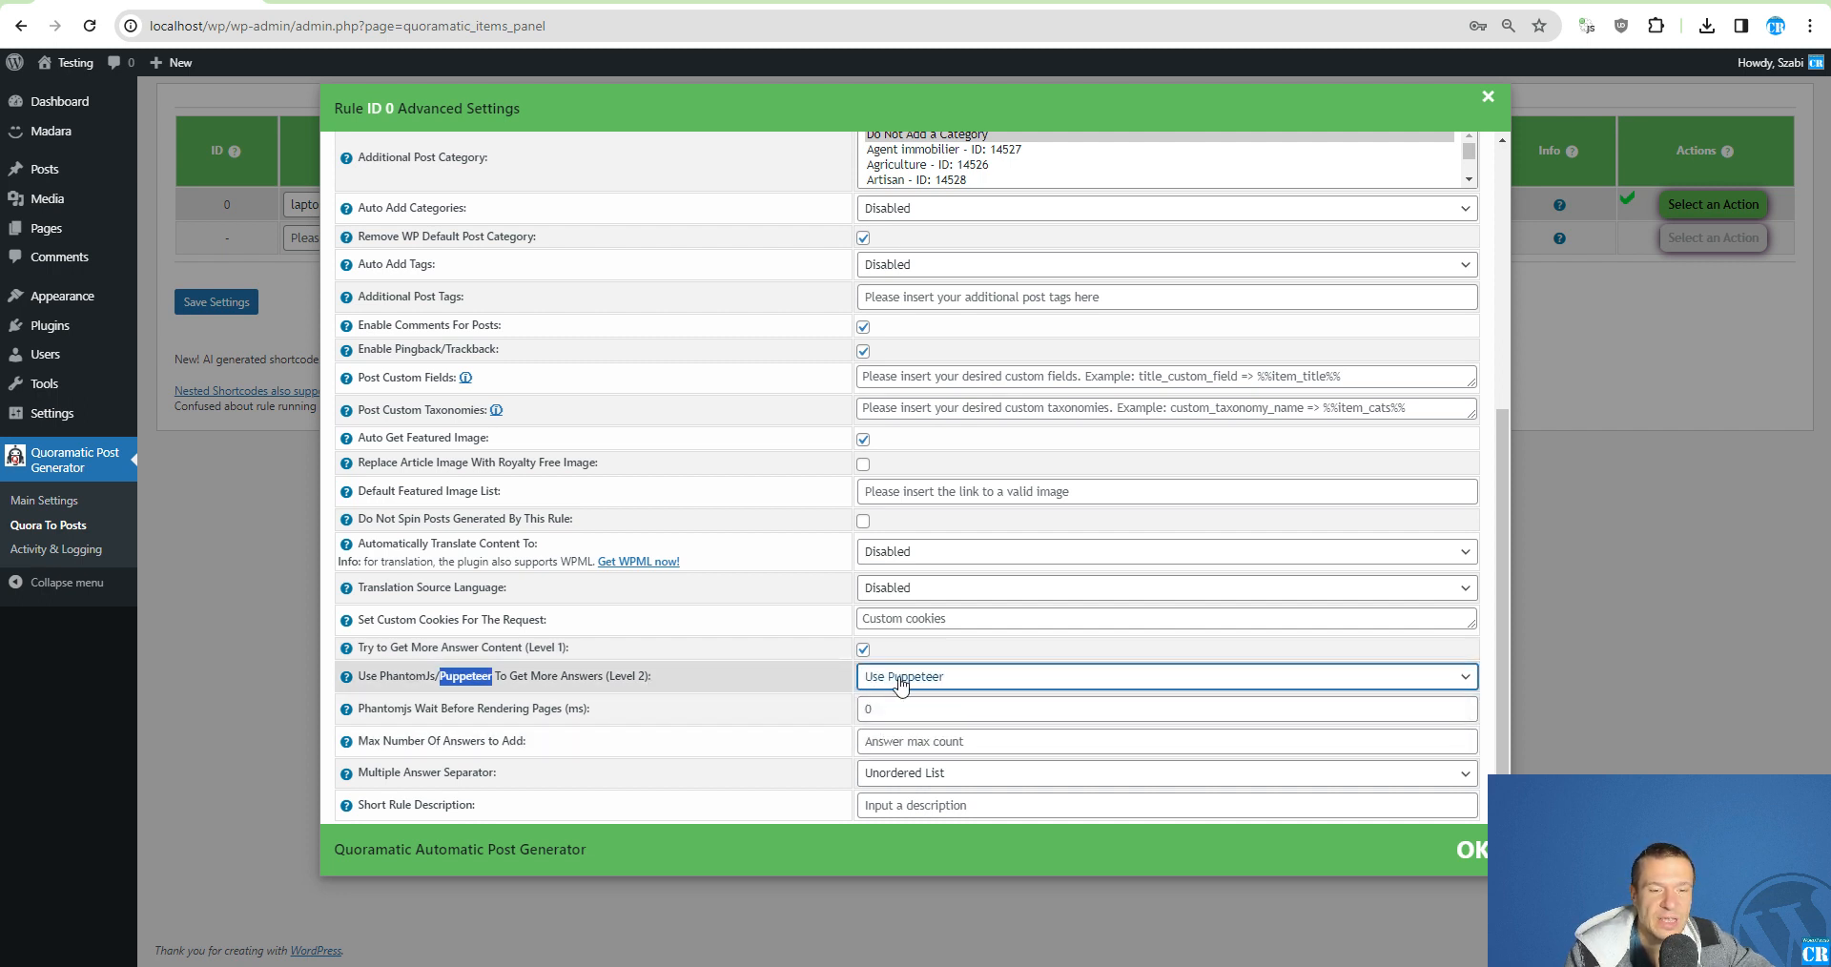
pyautogui.click(272, 354)
pyautogui.click(216, 302)
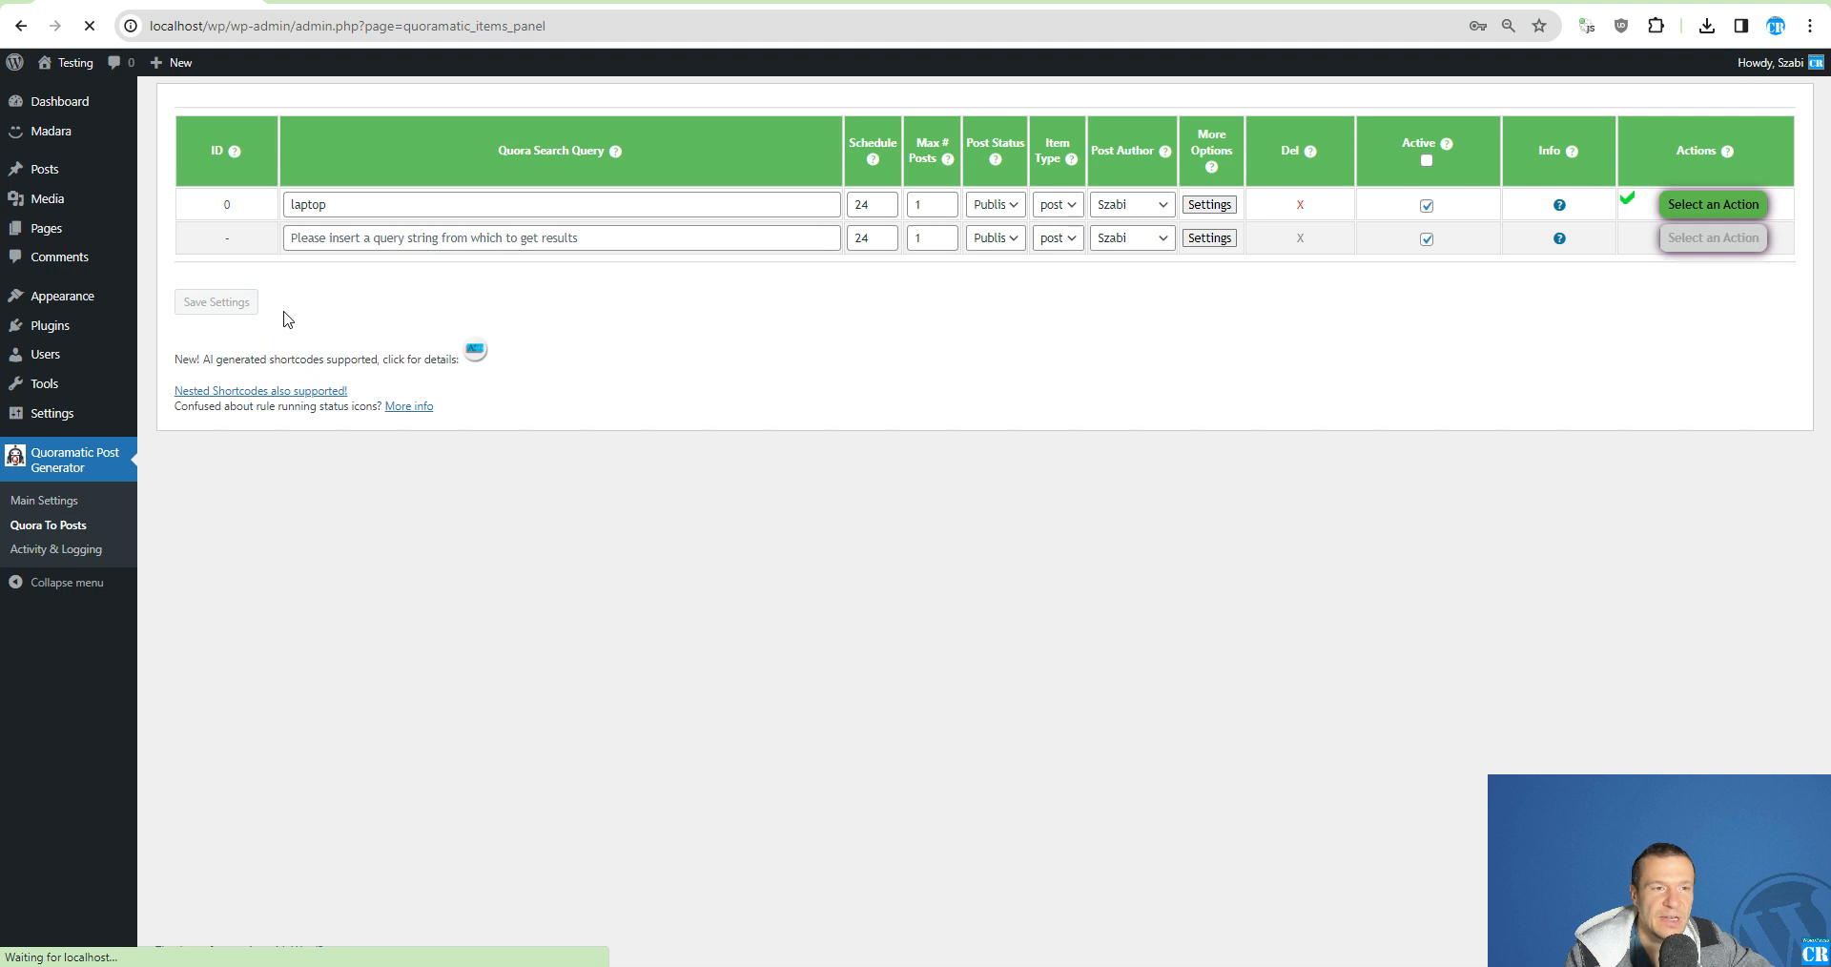
# - Permanently delete the "laptop" rule's existing posts and rerun the rule with Puppeteer enabled
pyautogui.click(1679, 206)
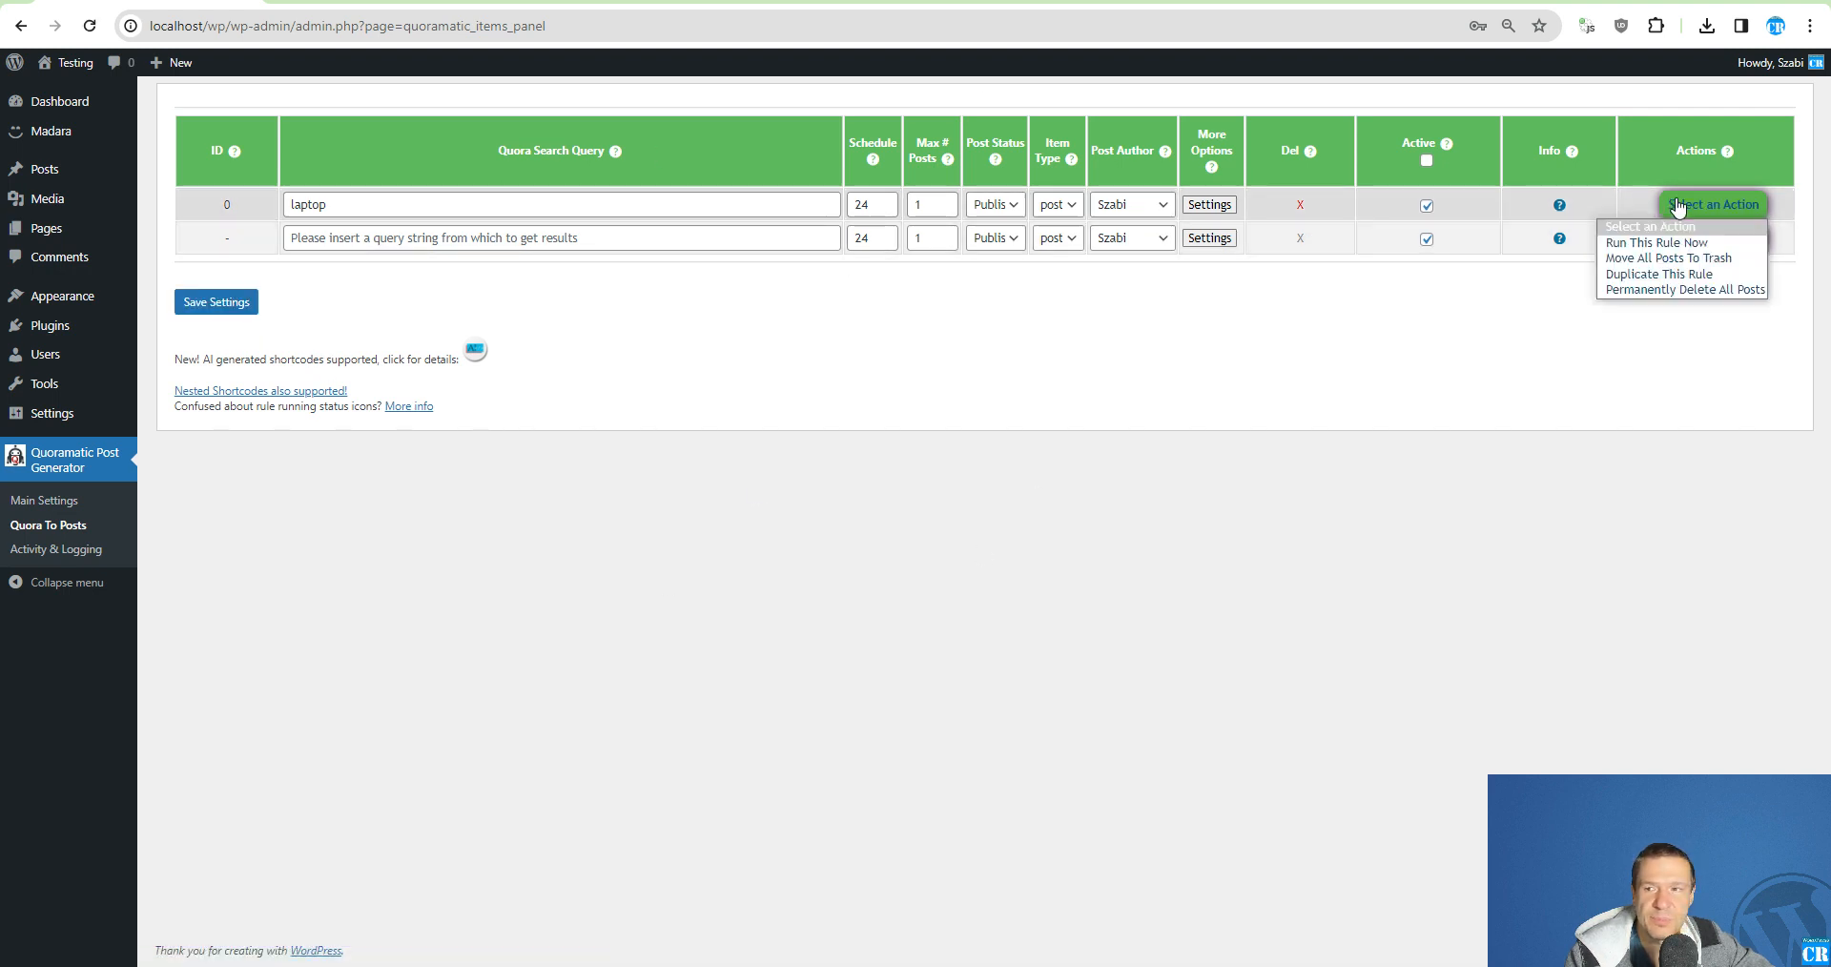
pyautogui.click(1664, 289)
pyautogui.press('Return')
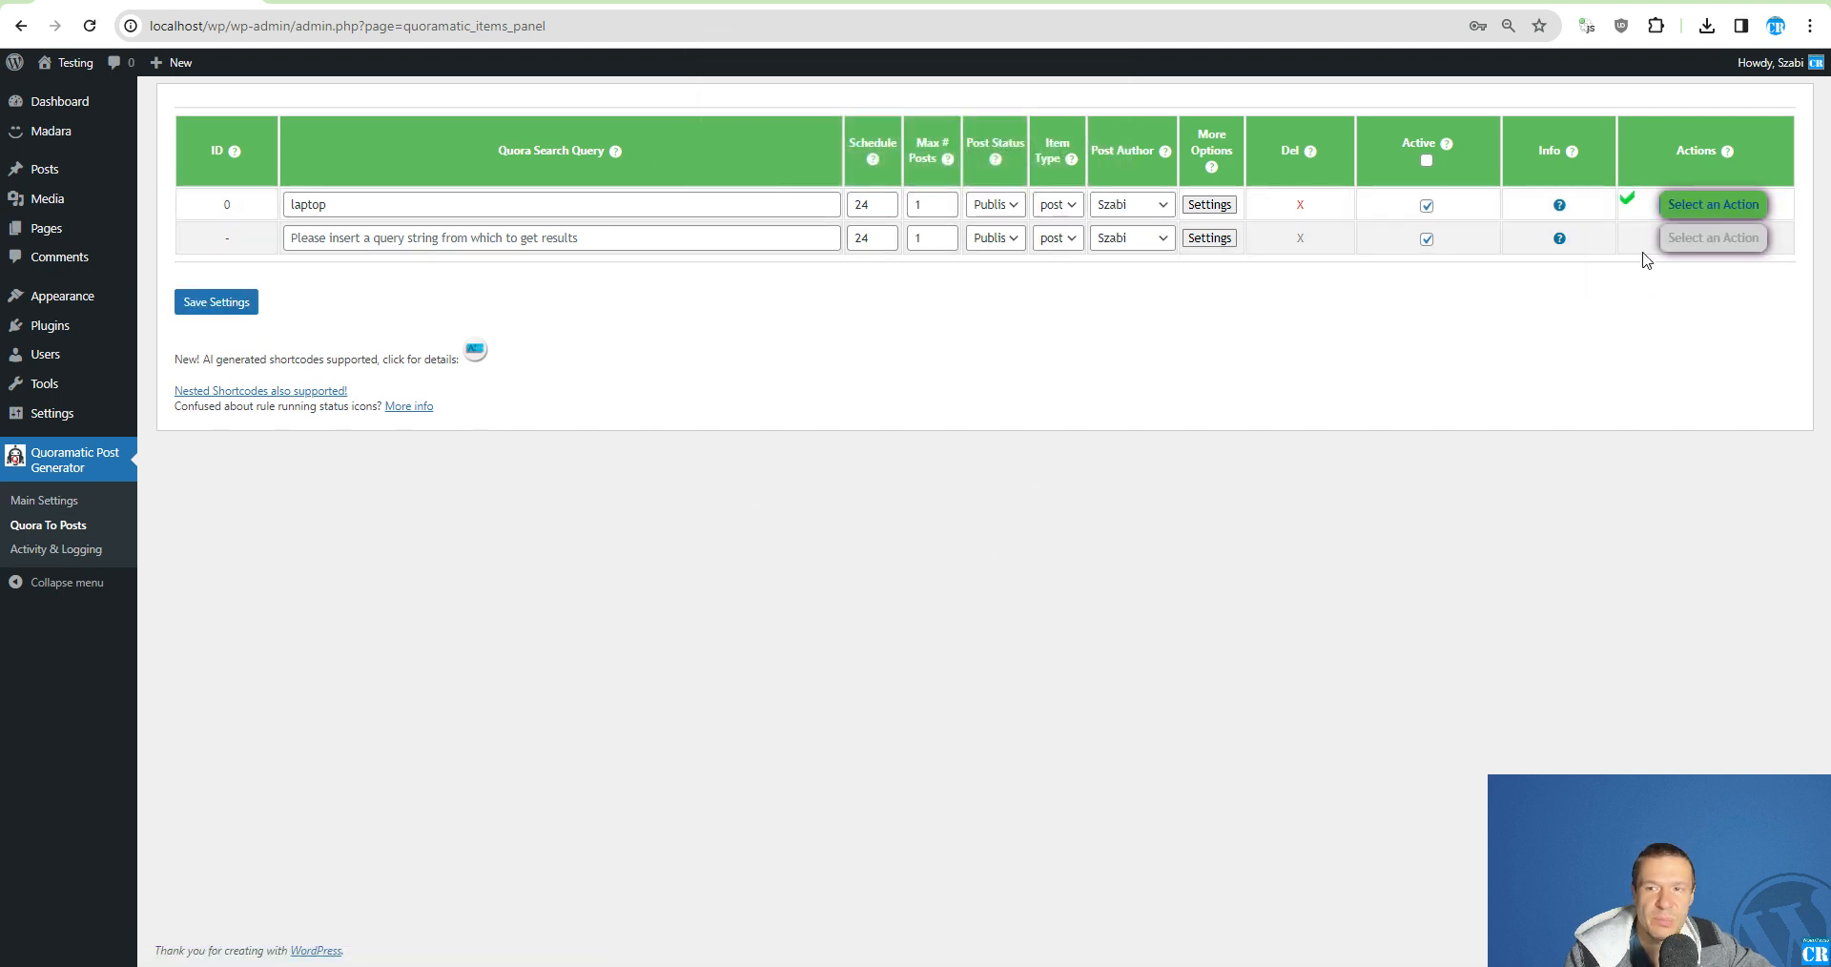
pyautogui.click(1695, 210)
pyautogui.click(1673, 242)
pyautogui.press('Return')
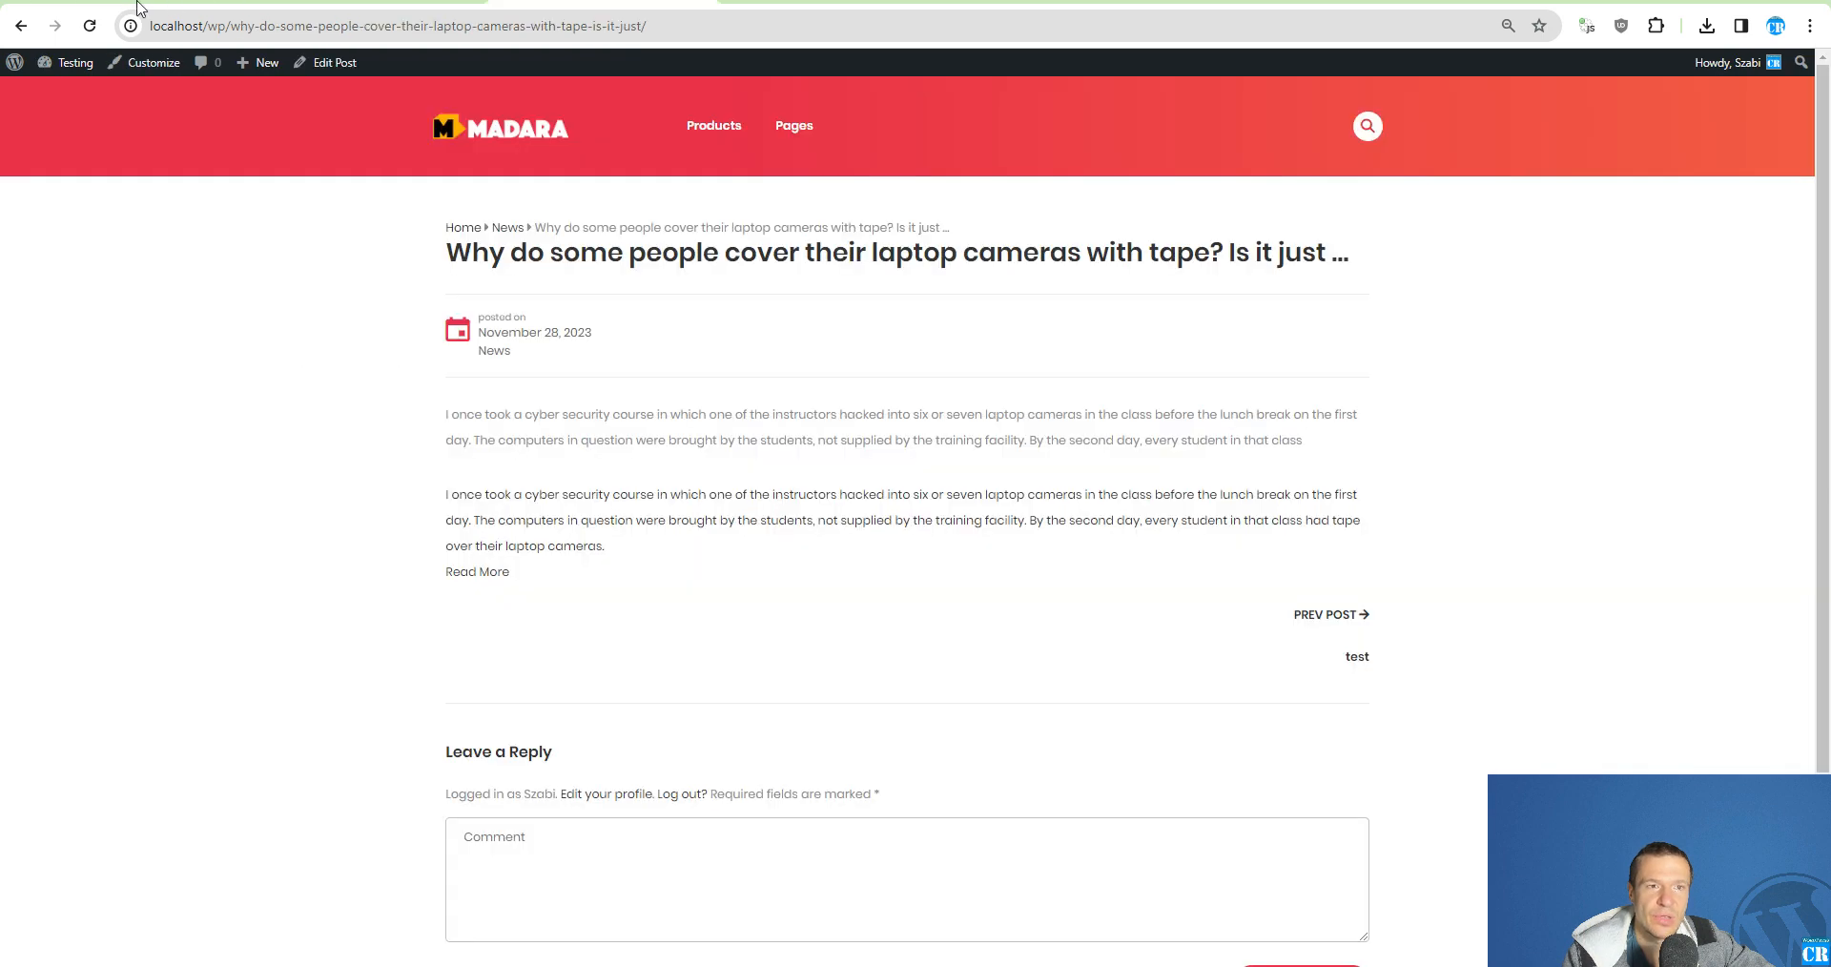
# - Reload the regenerated laptop cameras post and read through its full answer content
pyautogui.click(90, 26)
pyautogui.scroll(-10, 453, 419)
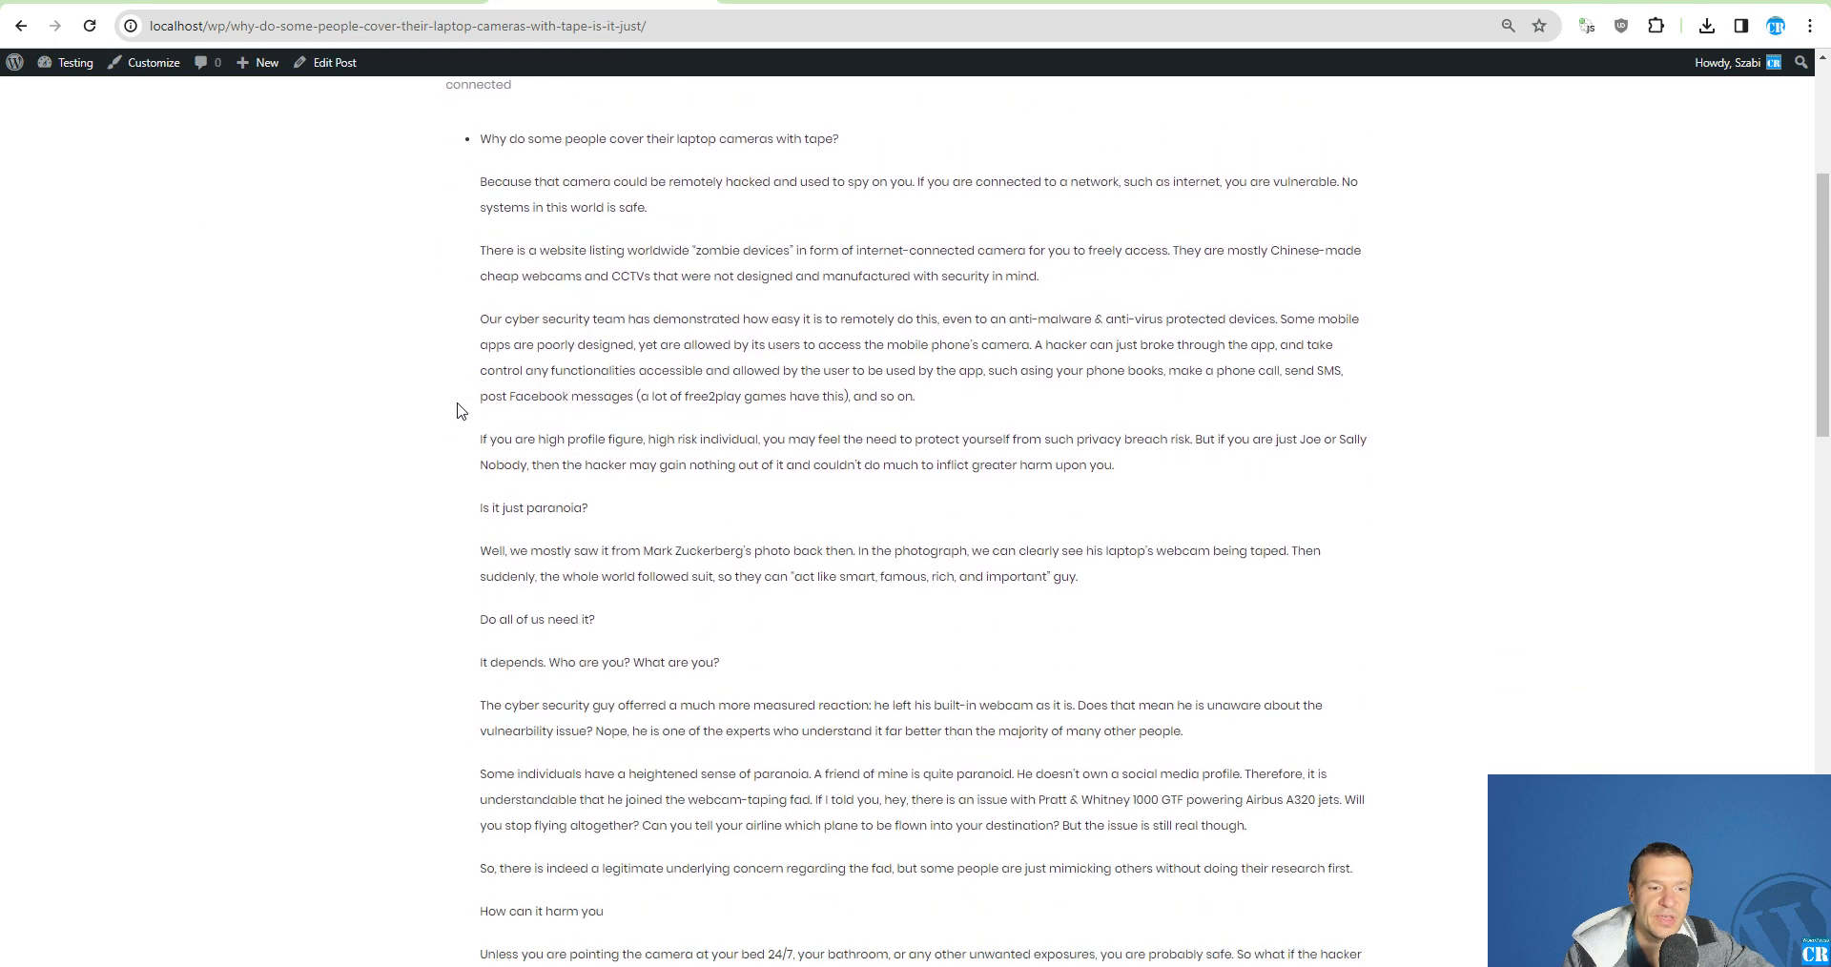
pyautogui.scroll(-6, 463, 429)
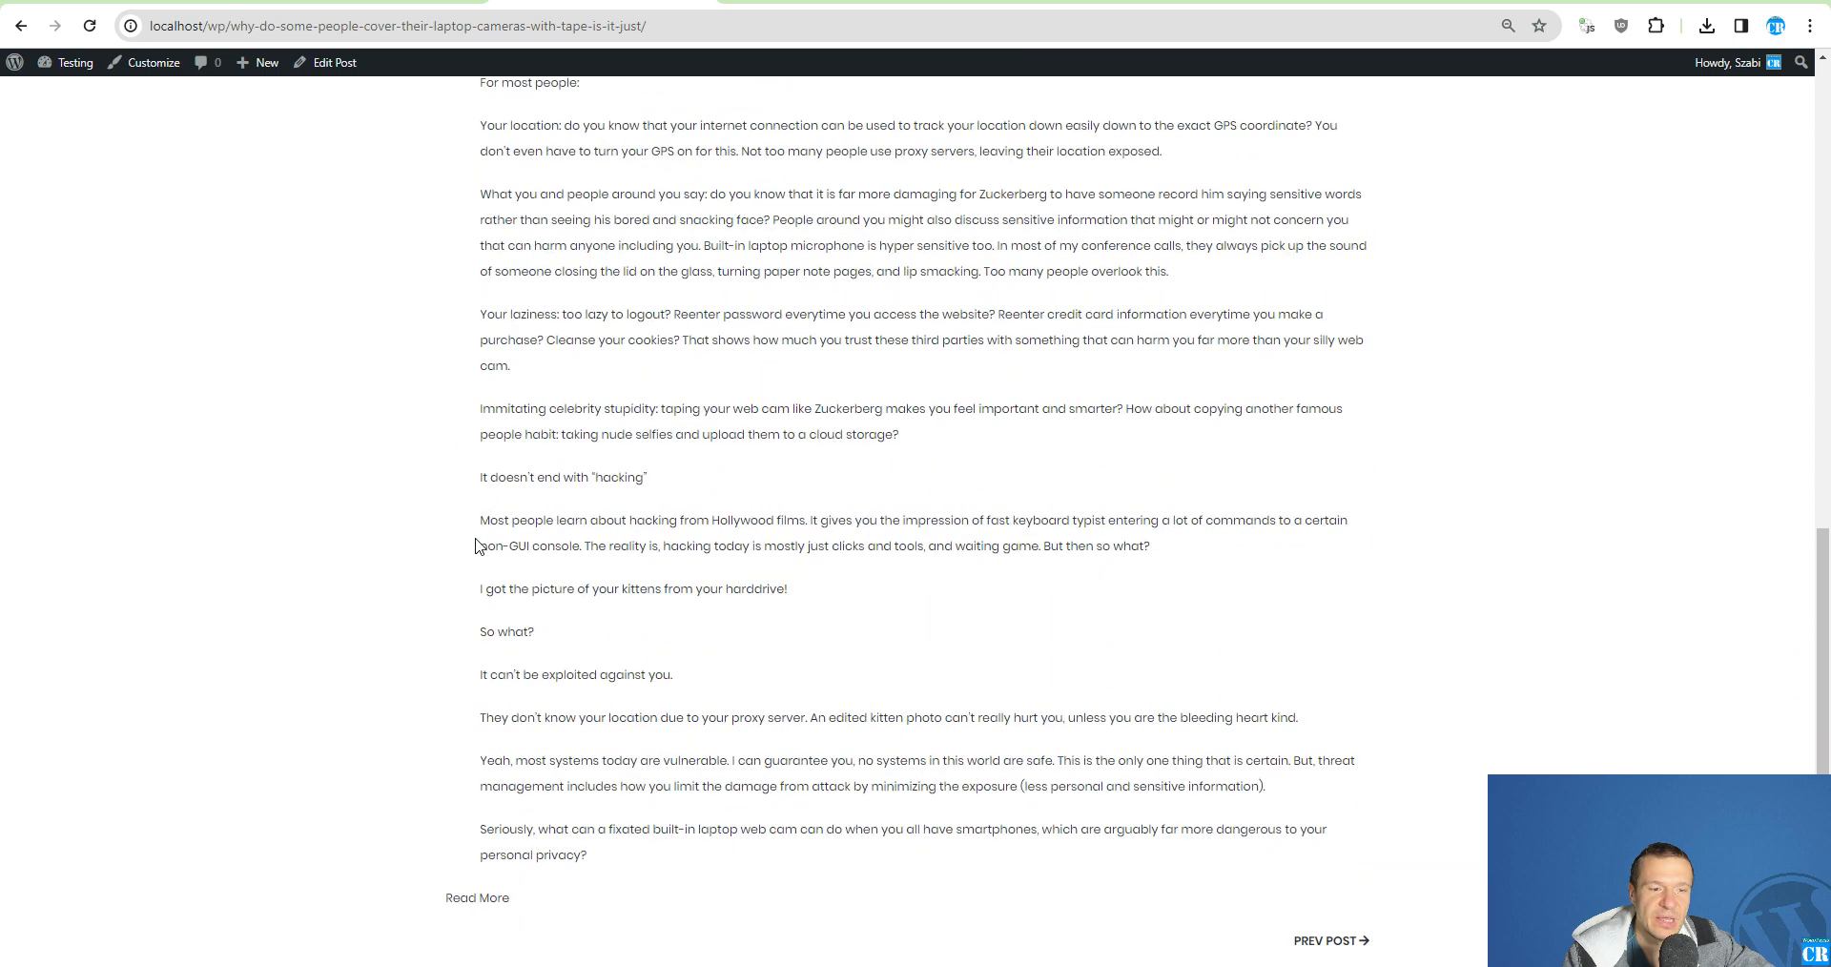
pyautogui.scroll(16, 487, 544)
pyautogui.scroll(1, 495, 573)
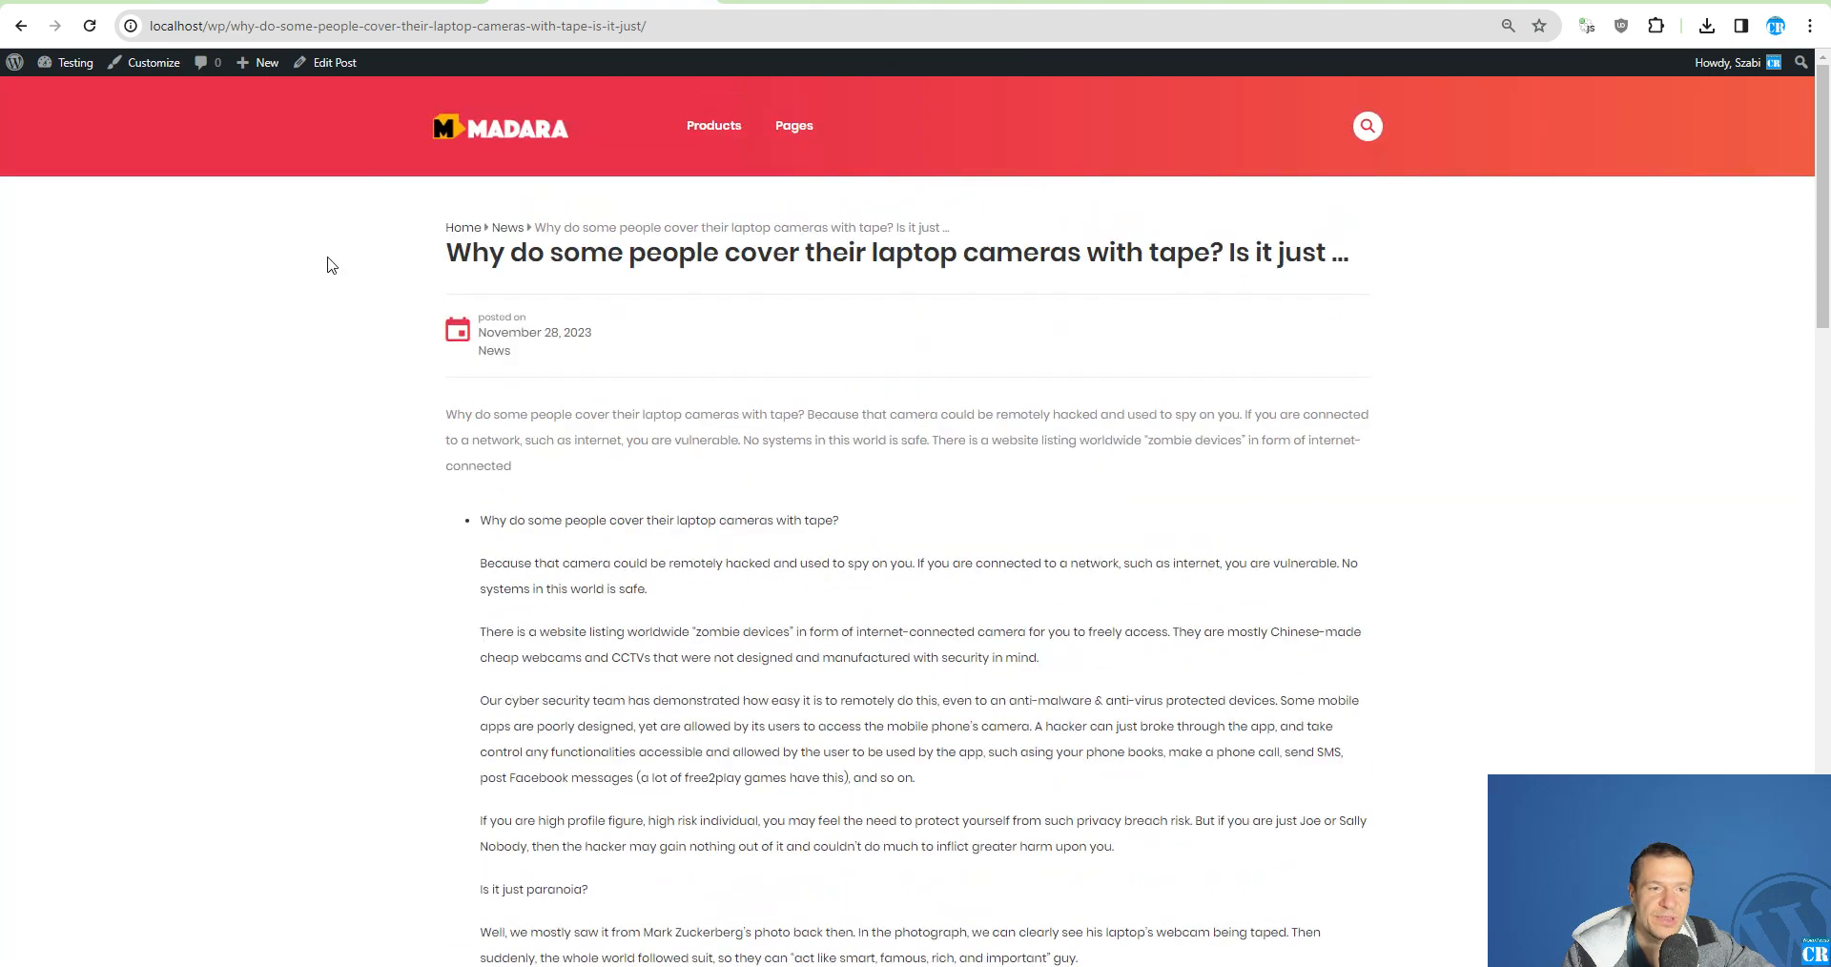
# - View the Quoramatic plugin's item page on CodeCanyon and return to the Quora To Posts rules
pyautogui.click(162, 2)
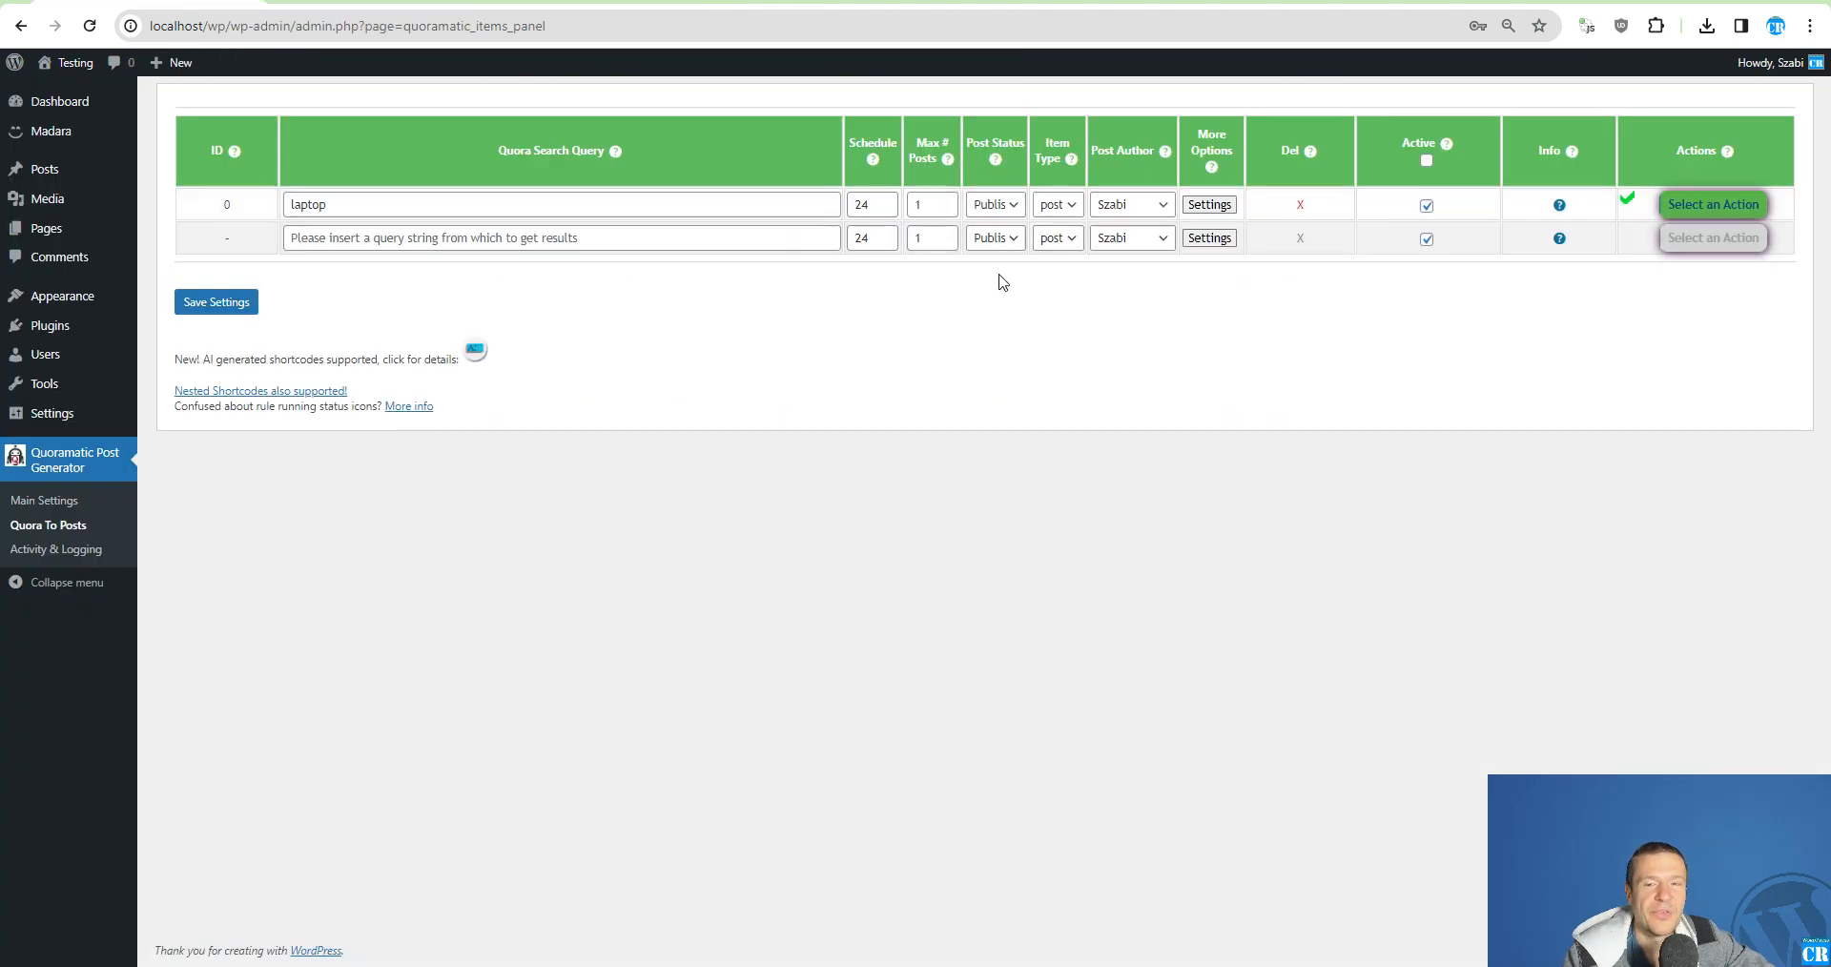
pyautogui.click(1001, 2)
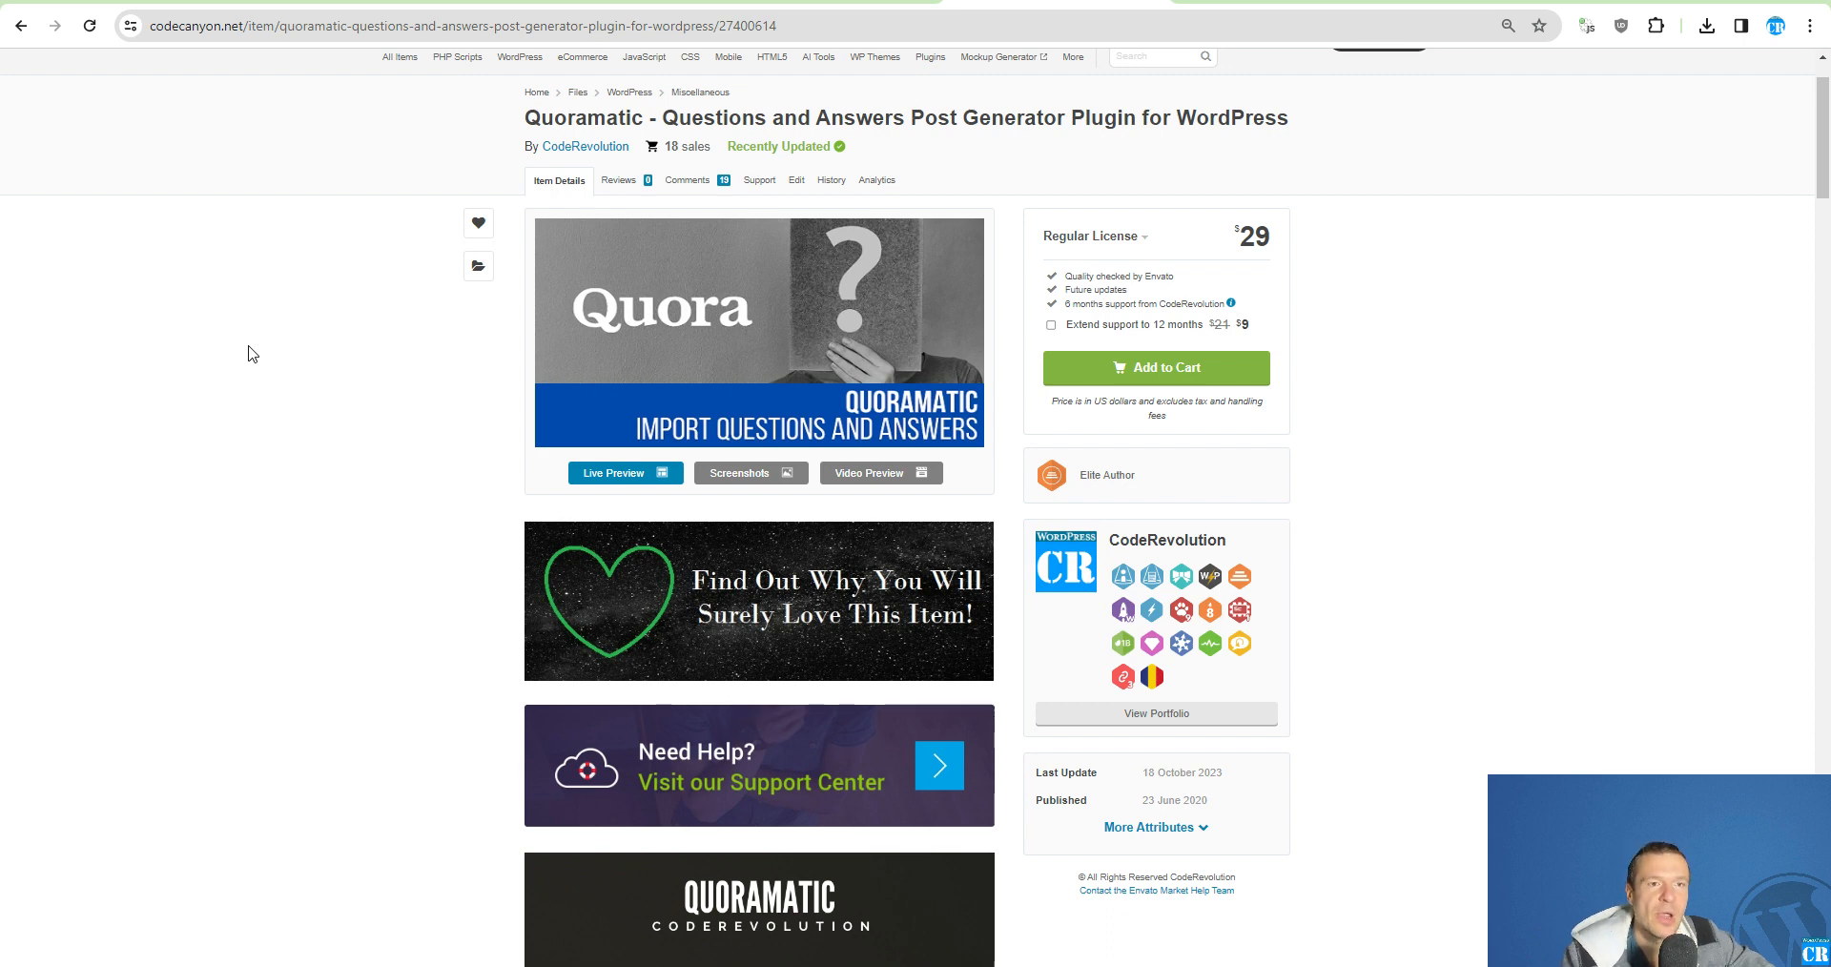
pyautogui.click(148, 2)
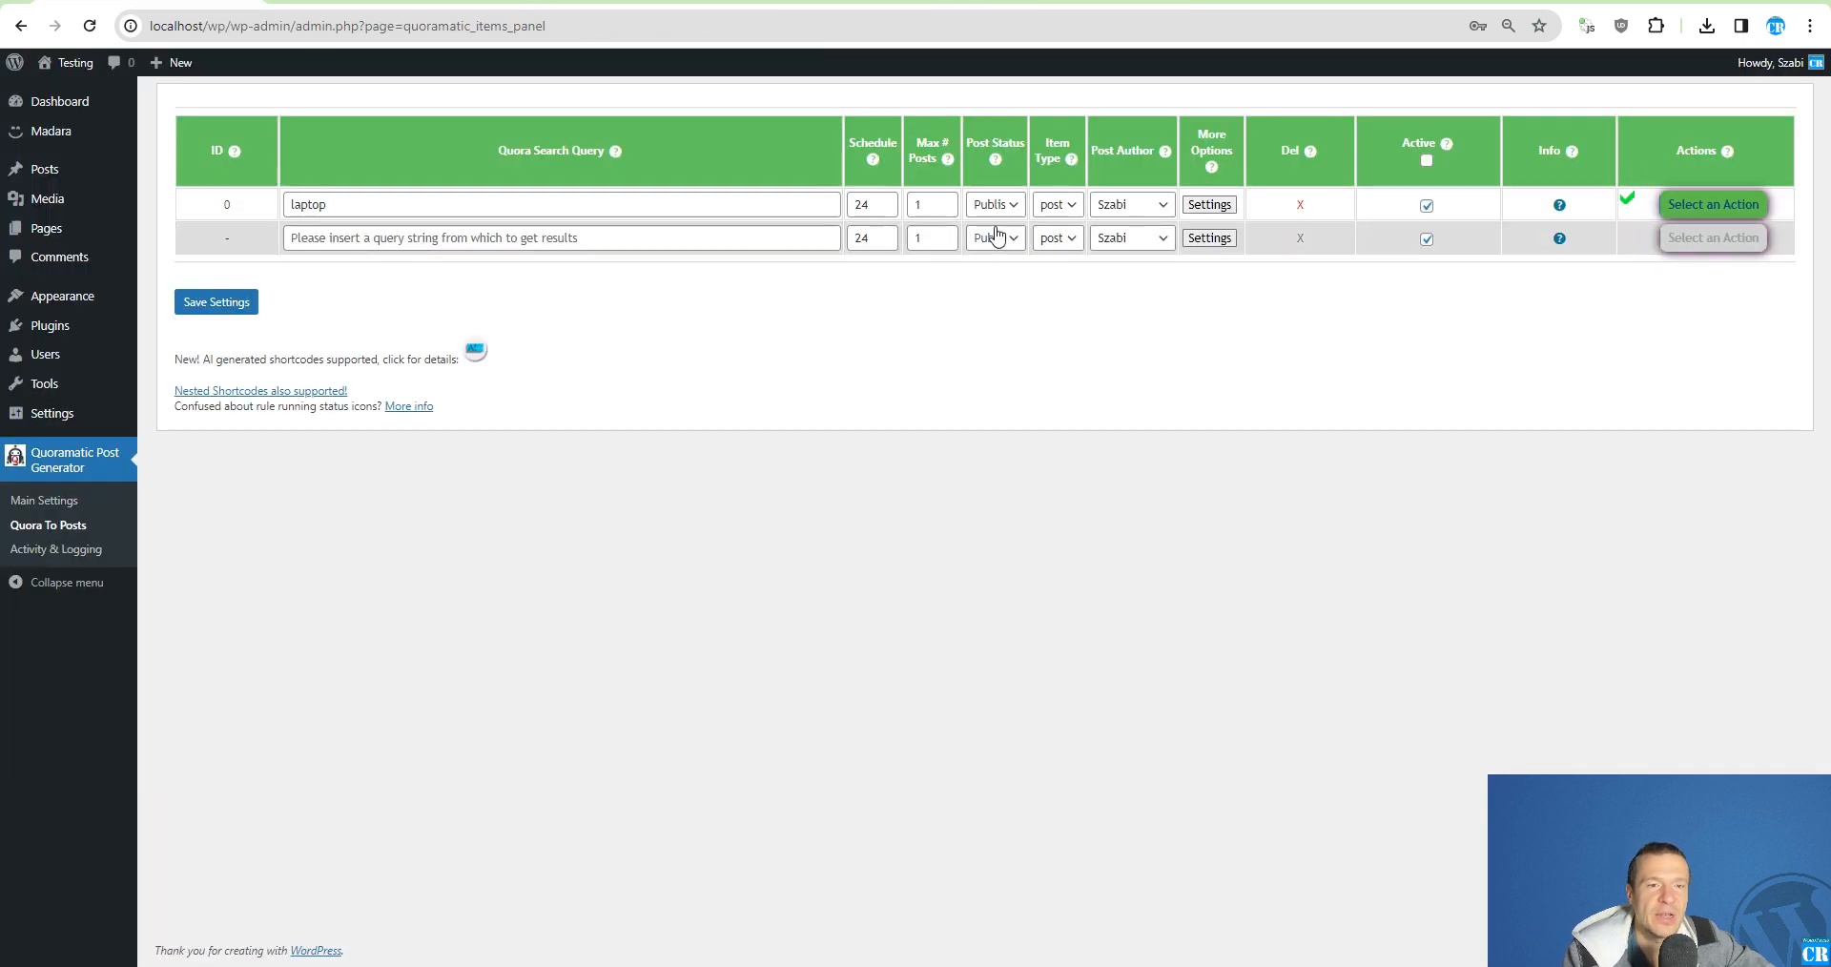